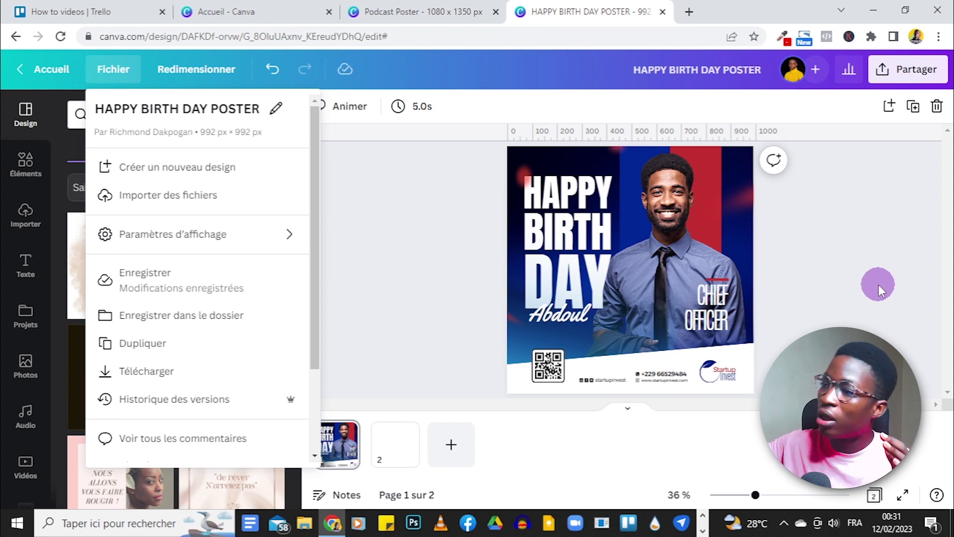
click(879, 281)
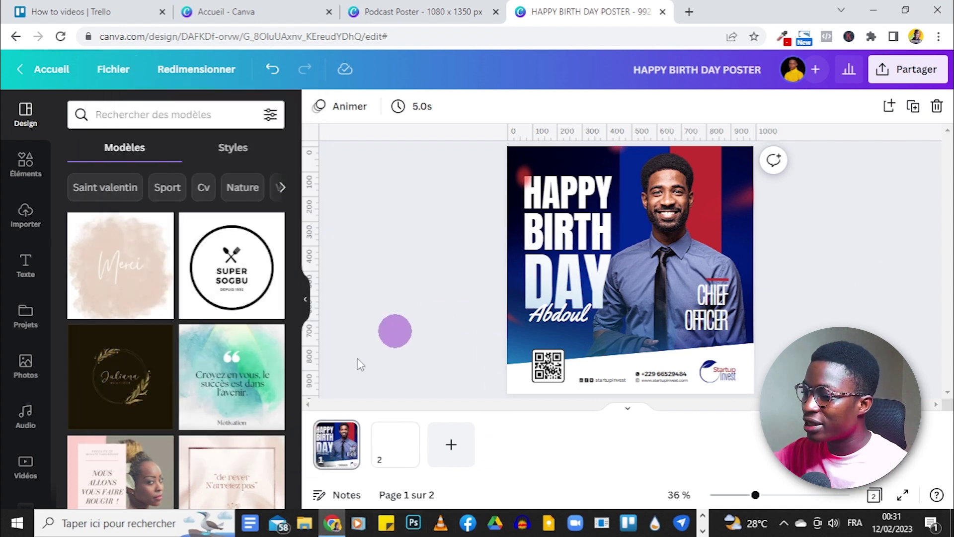
click(447, 448)
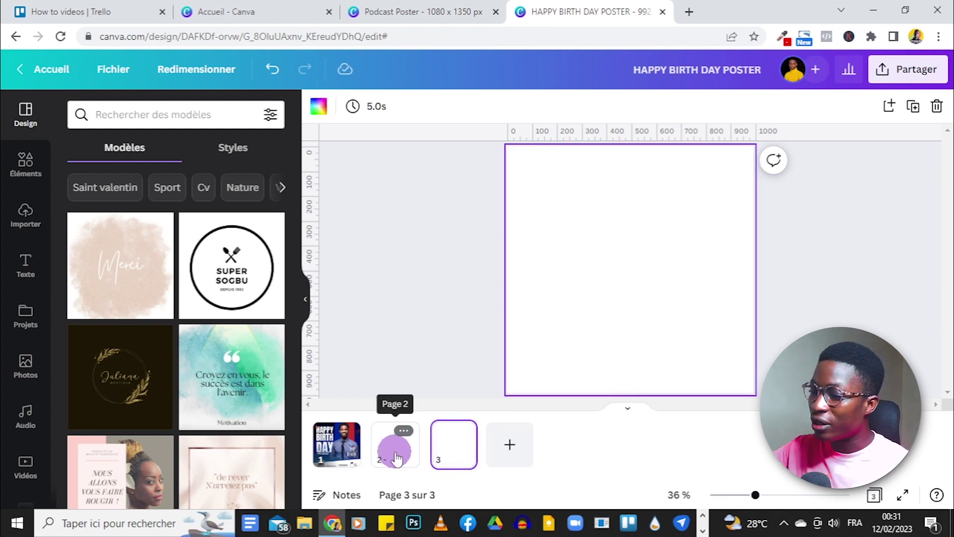
click(936, 110)
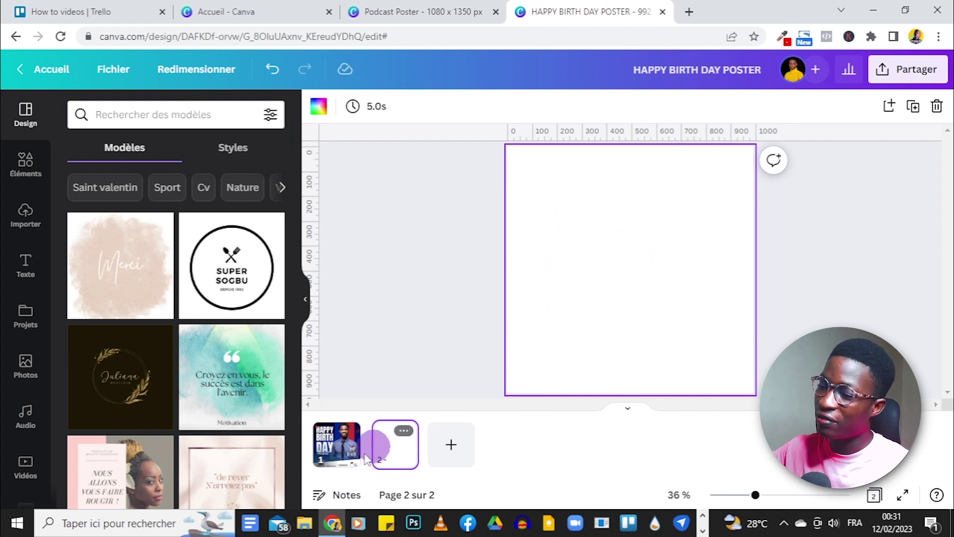
Step: Compare the finished birthday poster on page 1 with the blank page 2
click(333, 449)
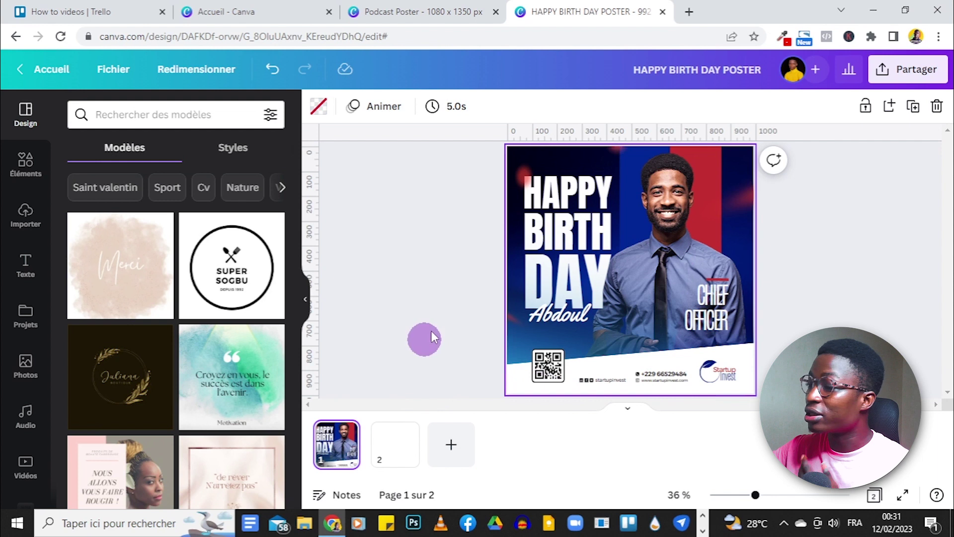
click(378, 449)
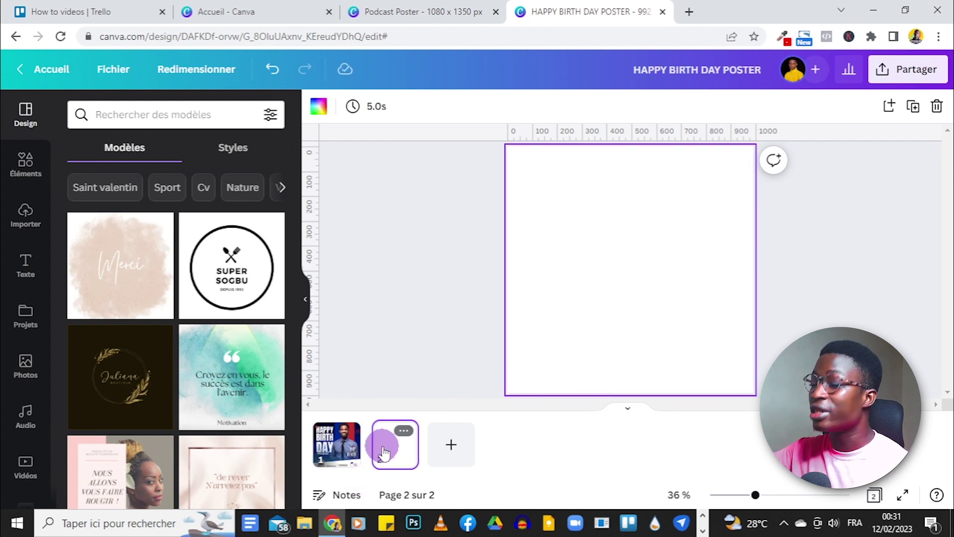
click(446, 224)
click(384, 454)
click(365, 455)
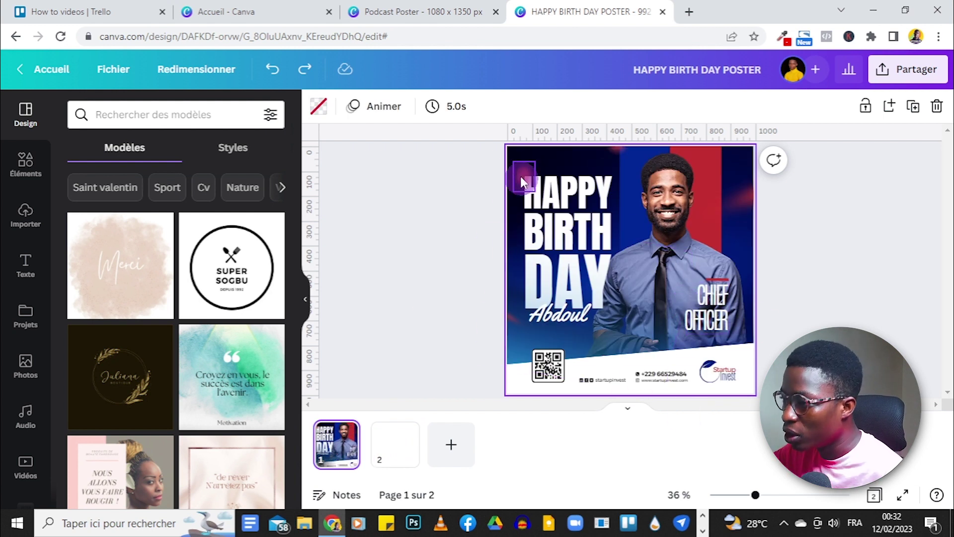
Step: Fill the background of blank page 2 with black
click(379, 453)
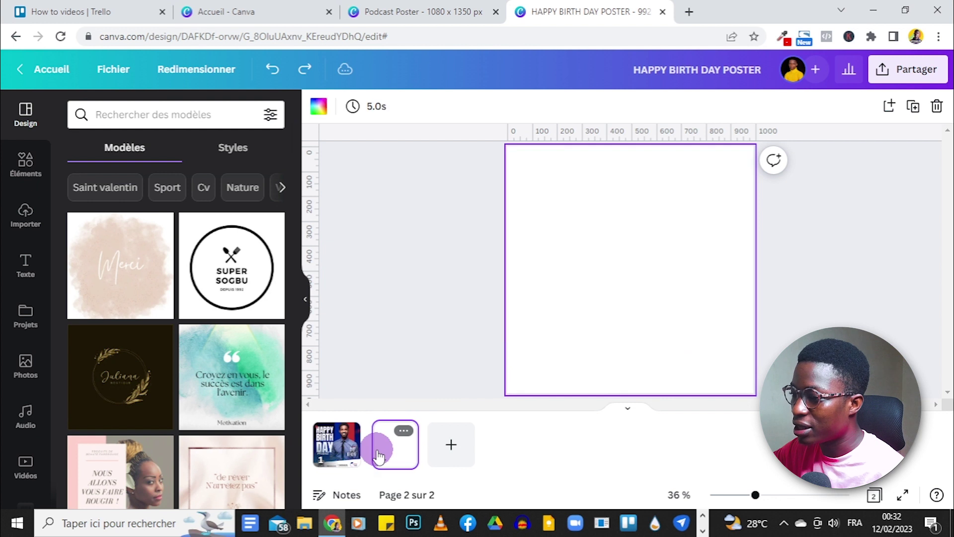
click(318, 106)
click(122, 176)
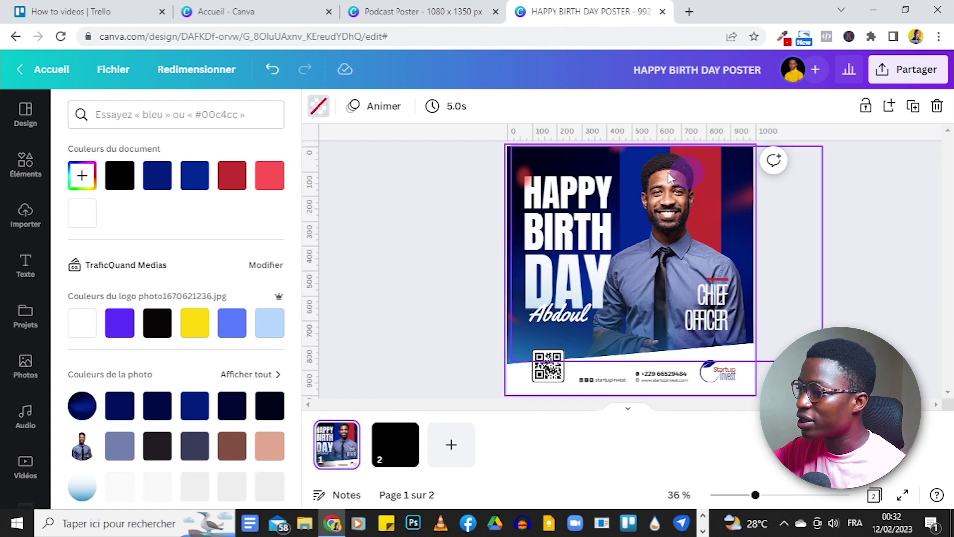
Step: Add a square to page 2 and reshape it into a narrow vertical bar reaching the page's top edge
click(404, 447)
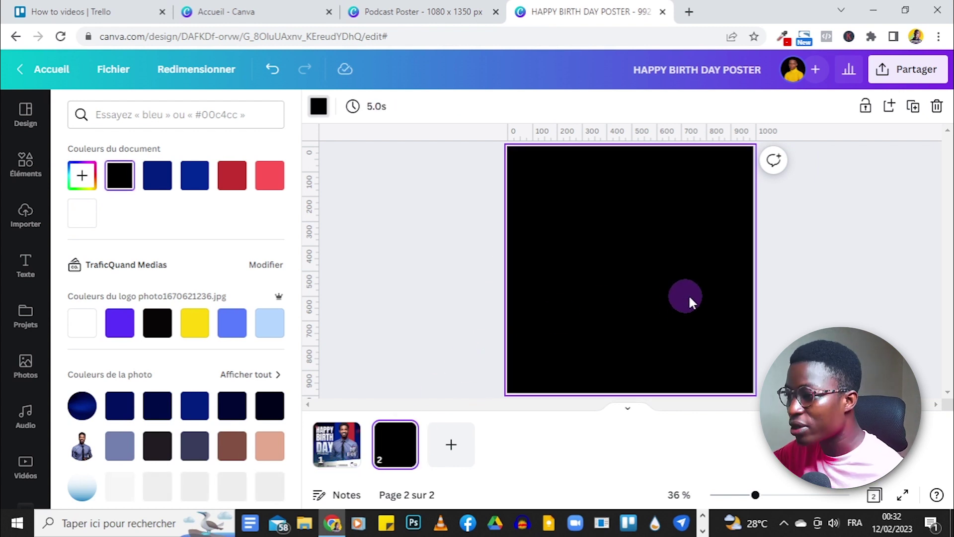
key(r)
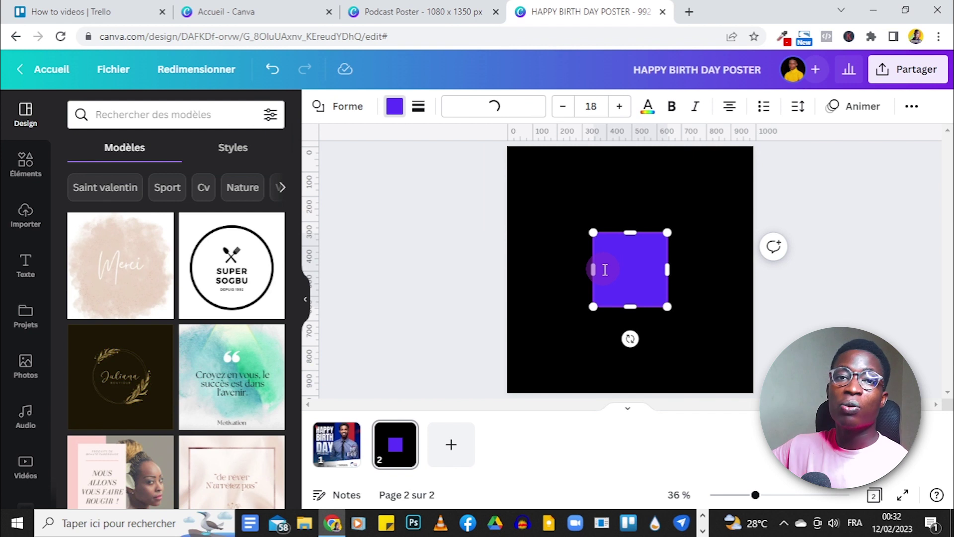
drag(593, 267, 630, 267)
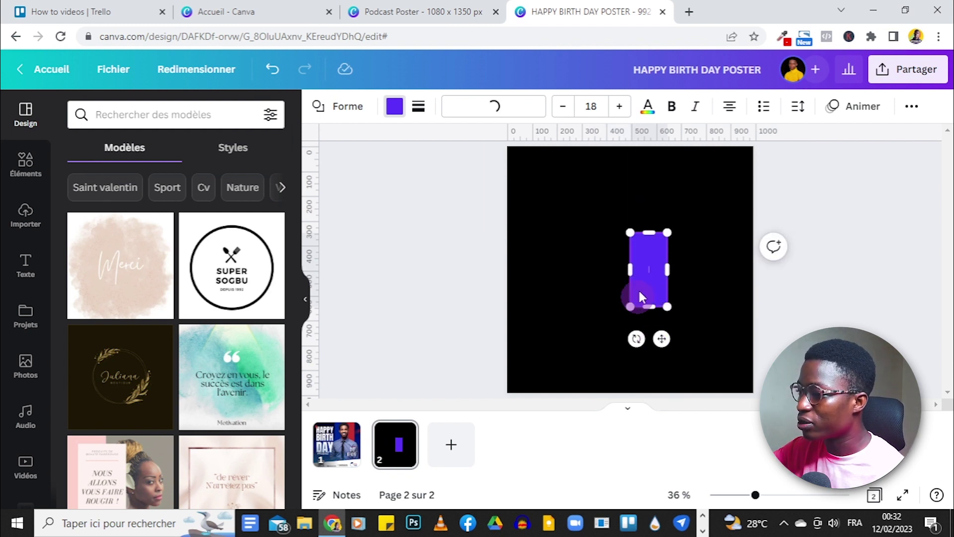
drag(648, 233, 654, 147)
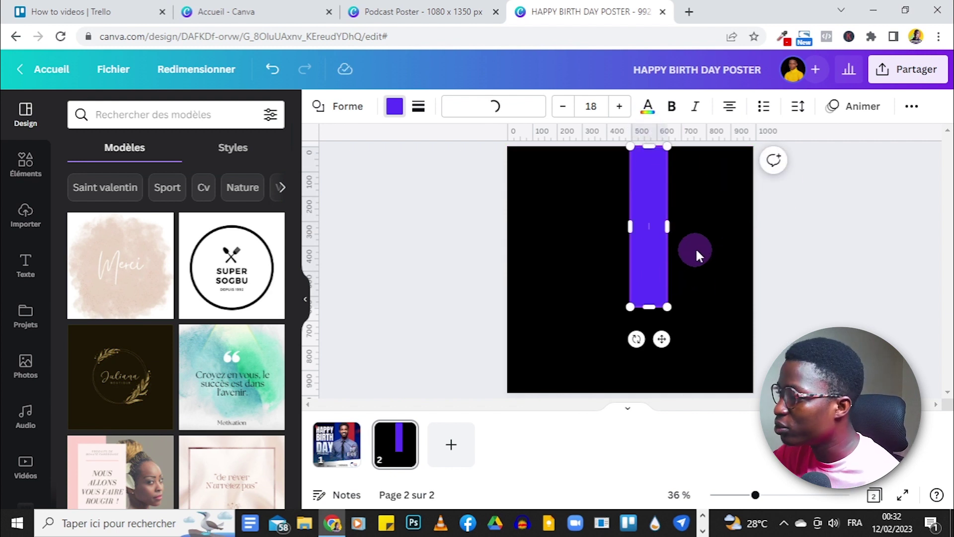
Step: Duplicate the purple bar and place the copy flush against its right side, aligned with the page's top edge
key(ctrl+d)
click(721, 165)
click(825, 288)
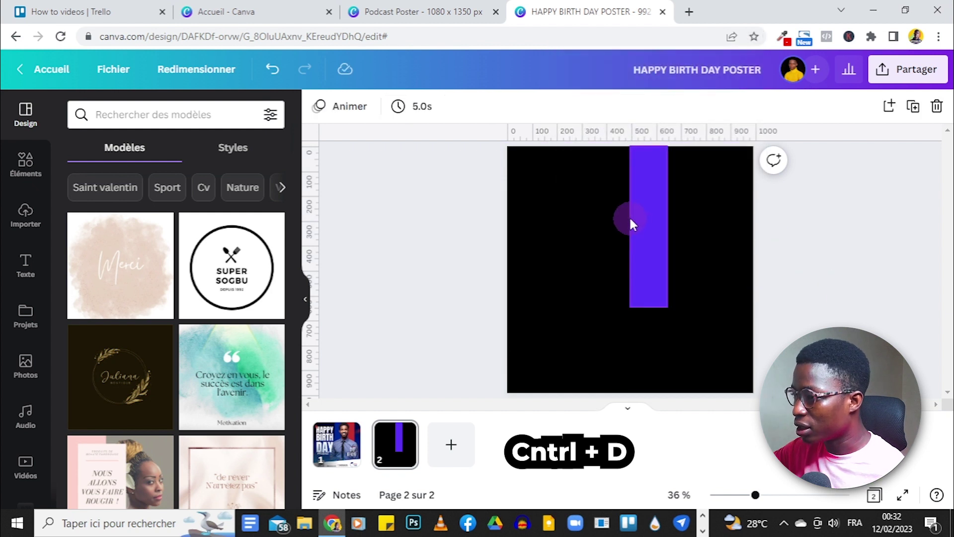
click(648, 208)
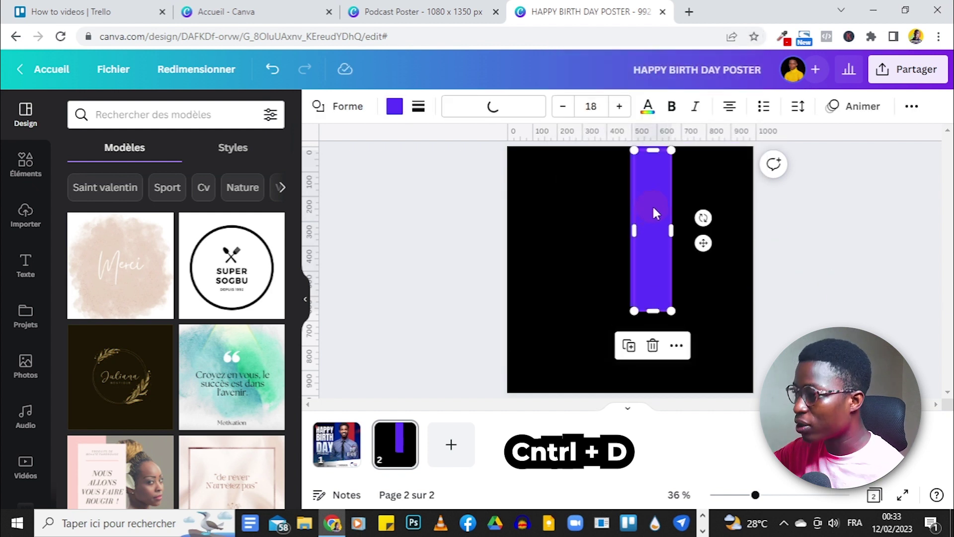
key(ctrl+d)
drag(689, 209, 688, 204)
click(797, 220)
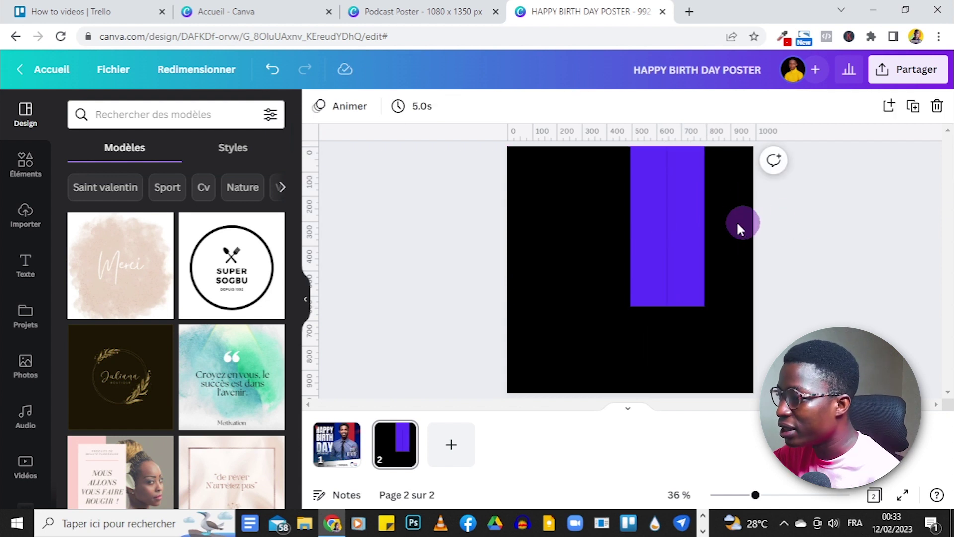
Step: Recolour the right-hand bar with the dark red from the document colours
click(694, 213)
click(395, 106)
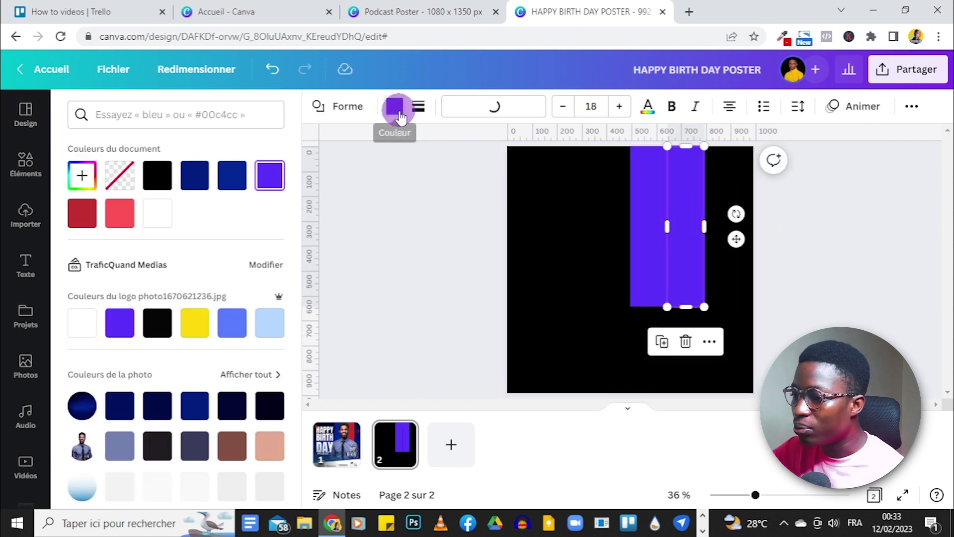
click(97, 223)
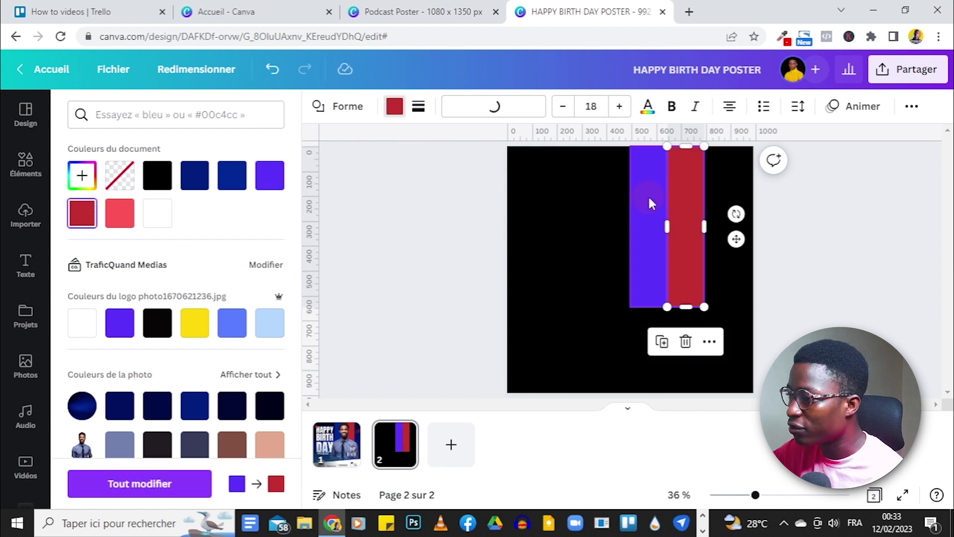
Step: Check the stripe colours on the page 1 poster and recolour the remaining purple bar on page 2 with the document's medium blue
click(336, 443)
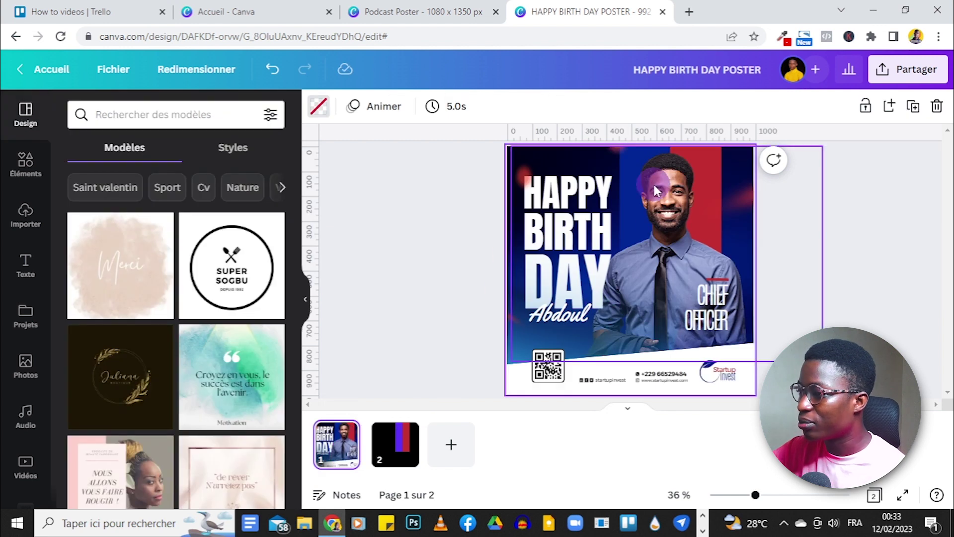
click(397, 443)
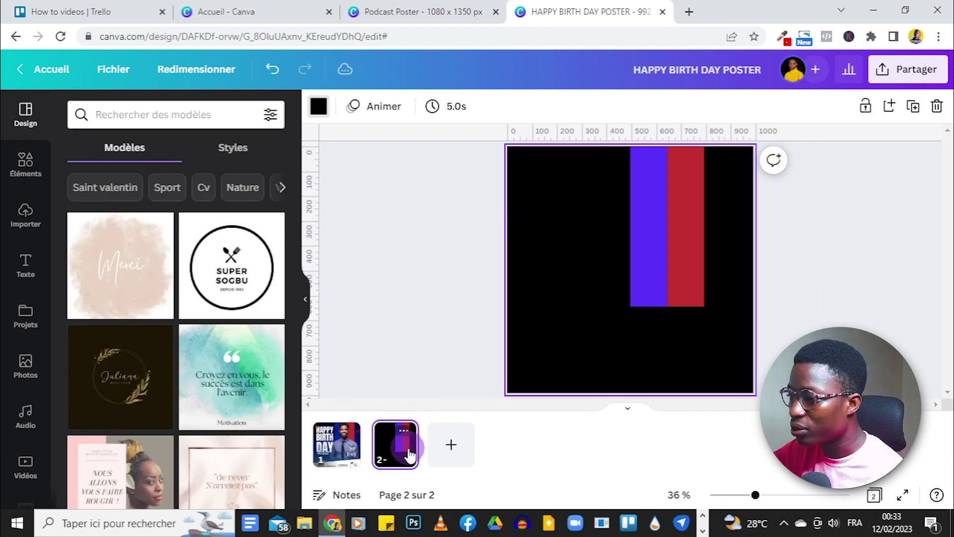
click(645, 261)
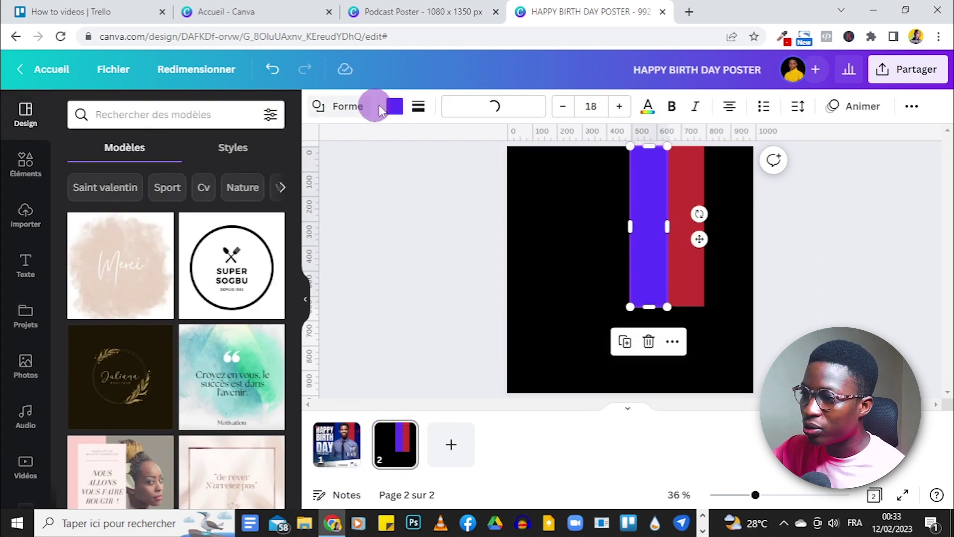
click(392, 111)
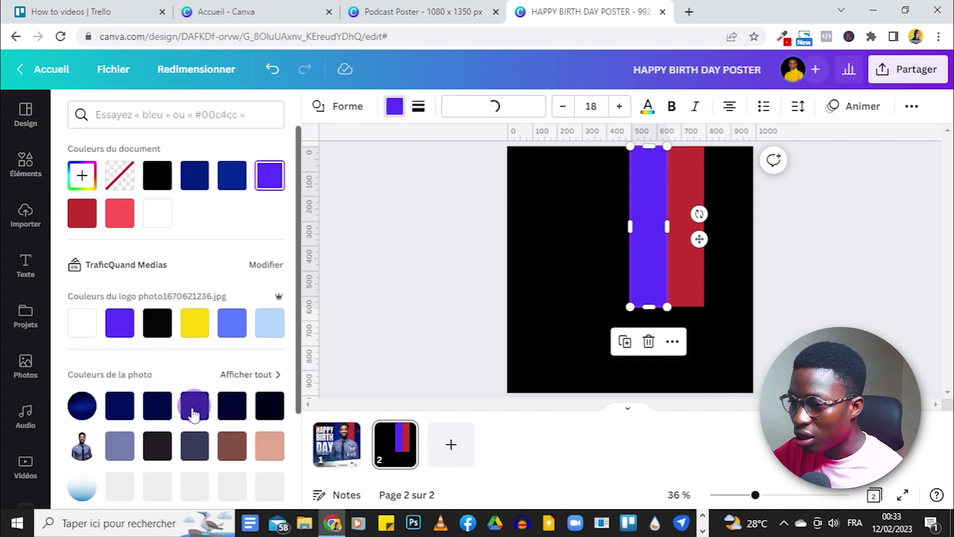
click(118, 404)
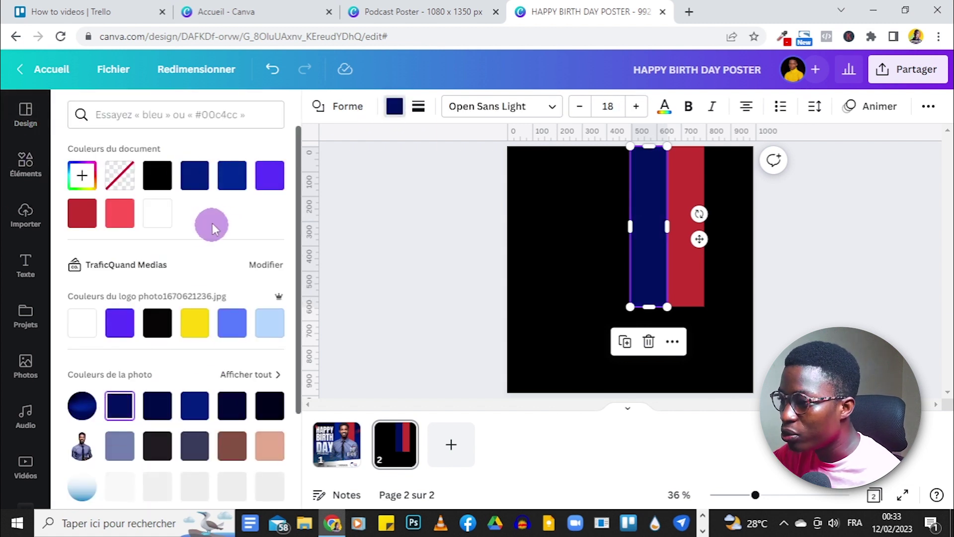
click(231, 176)
Step: Enlarge the blue and red bars together until they span page 2's full height, and compare them with the poster
drag(916, 192, 627, 400)
click(868, 267)
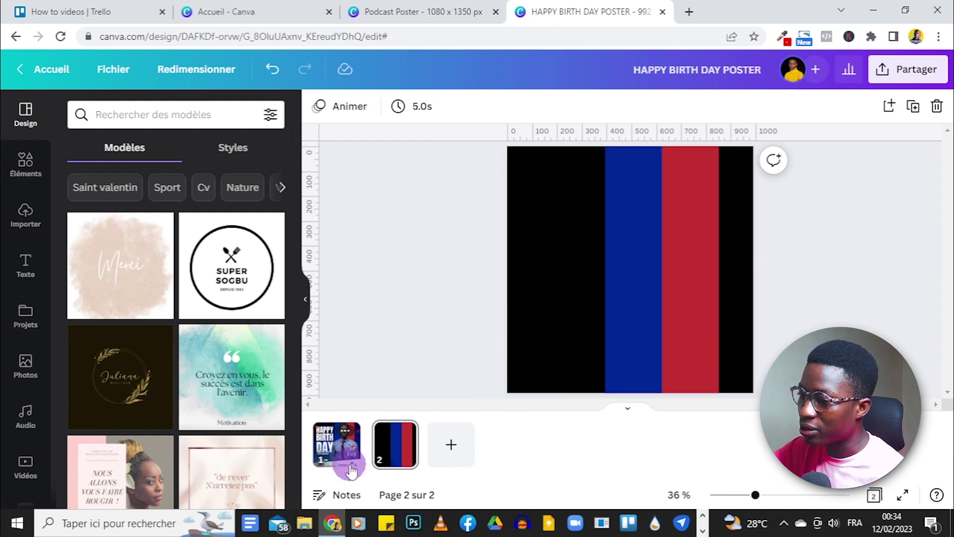
click(338, 444)
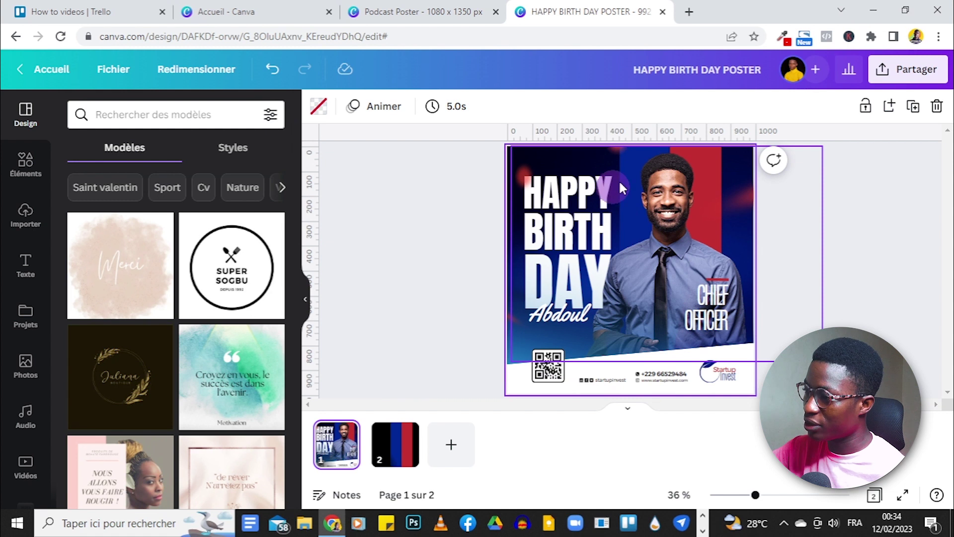
click(405, 453)
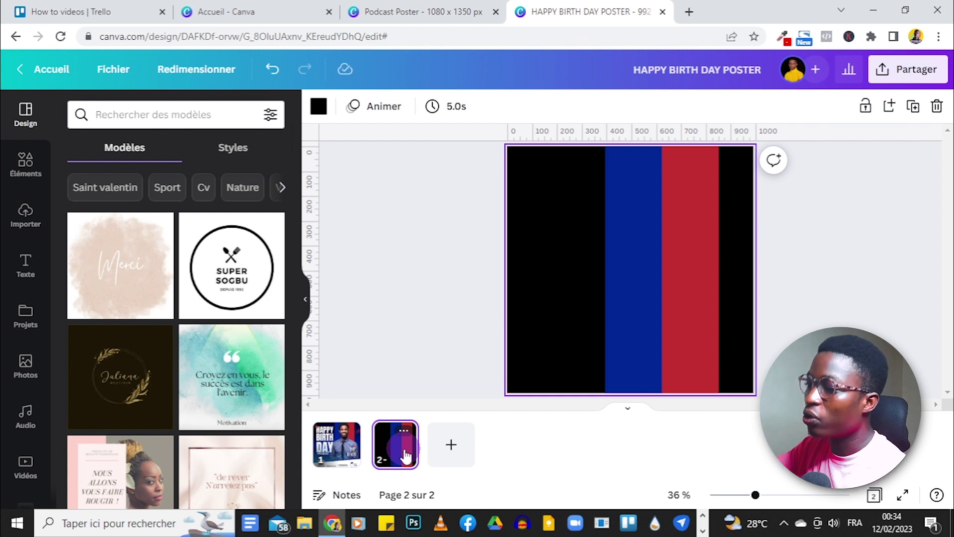
Step: Check the man's photo on the page 1 poster and search the photo library for "black business man"
click(336, 445)
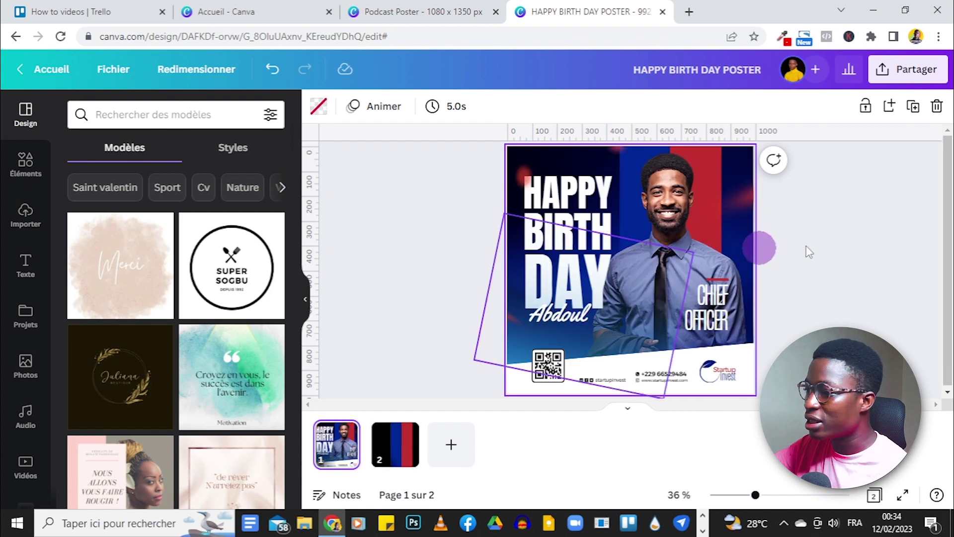
scroll(11, 298, down, 2)
click(11, 303)
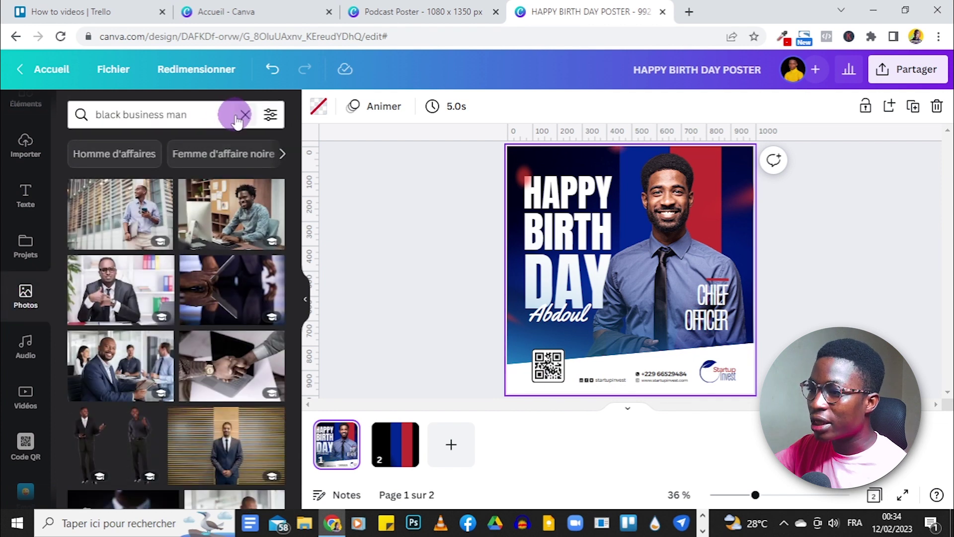
click(241, 115)
click(149, 115)
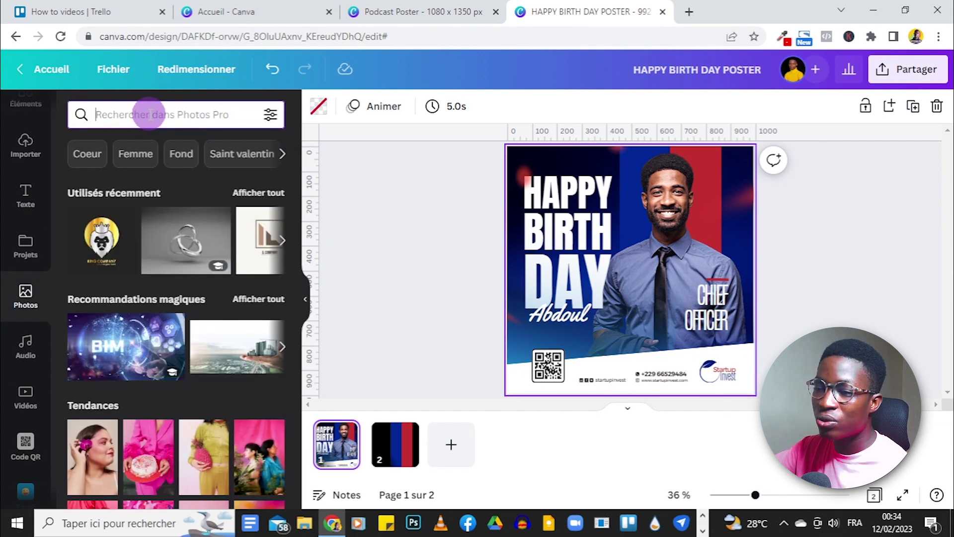
text(b)
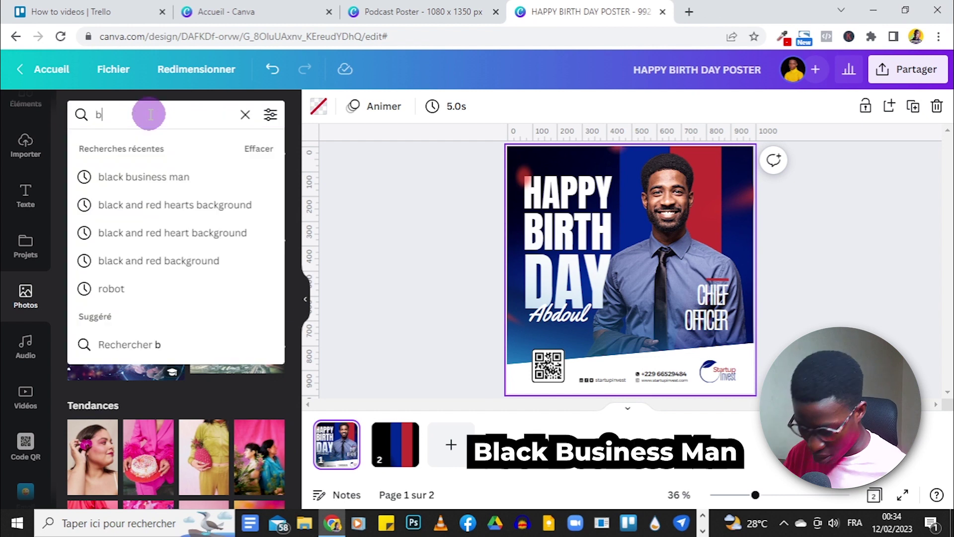
text(lack )
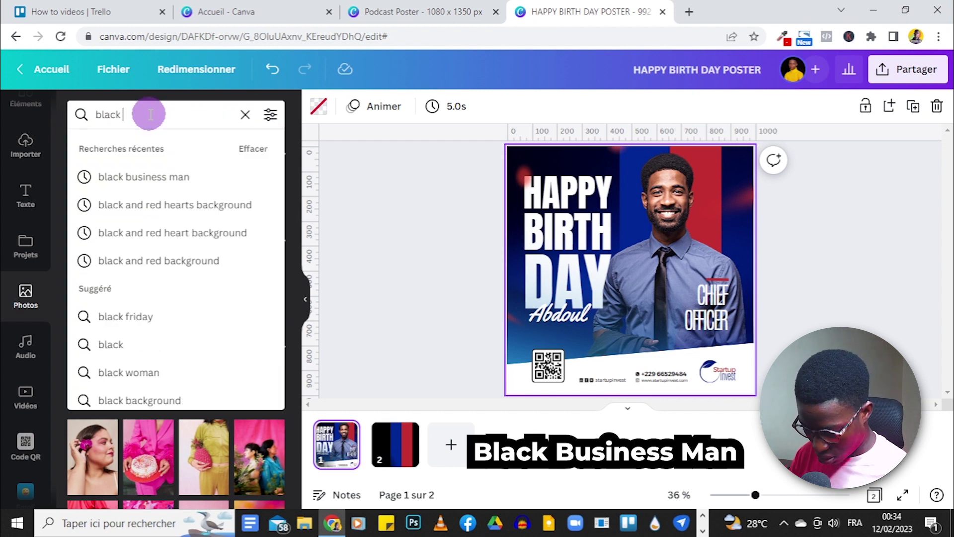
text(business)
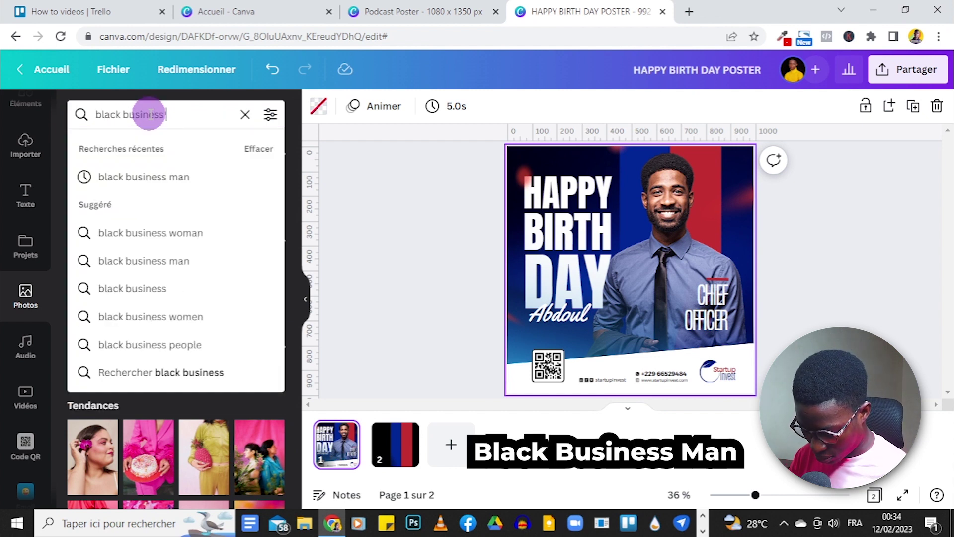
text( man)
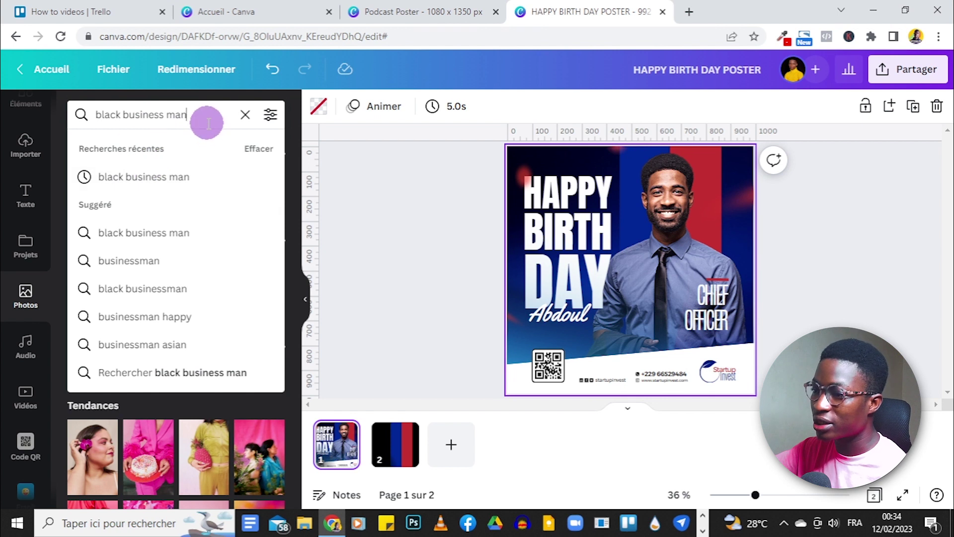
key(Return)
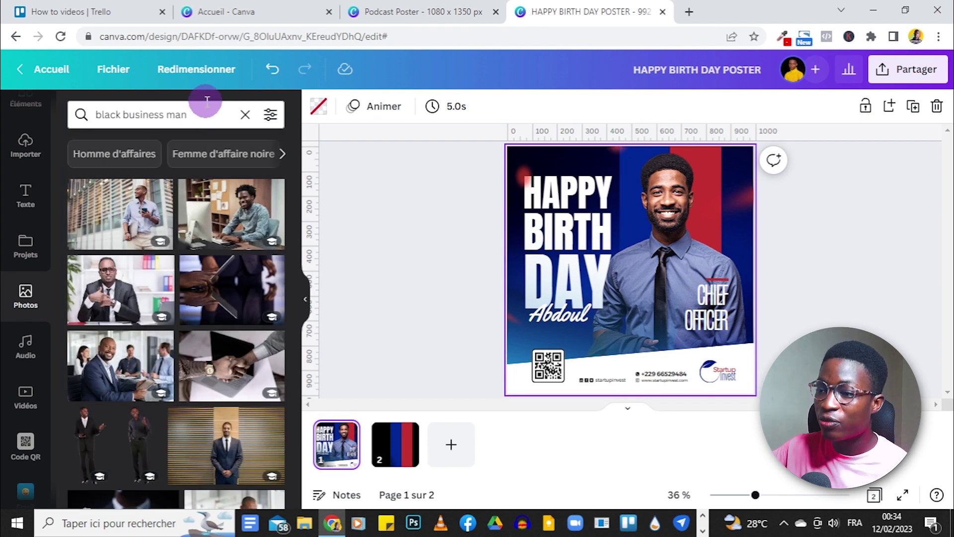
Step: Add the photo of the smiling man in a blue shirt and black tie to page 2 and enlarge it to nearly the page's height
scroll(227, 261, down, 10)
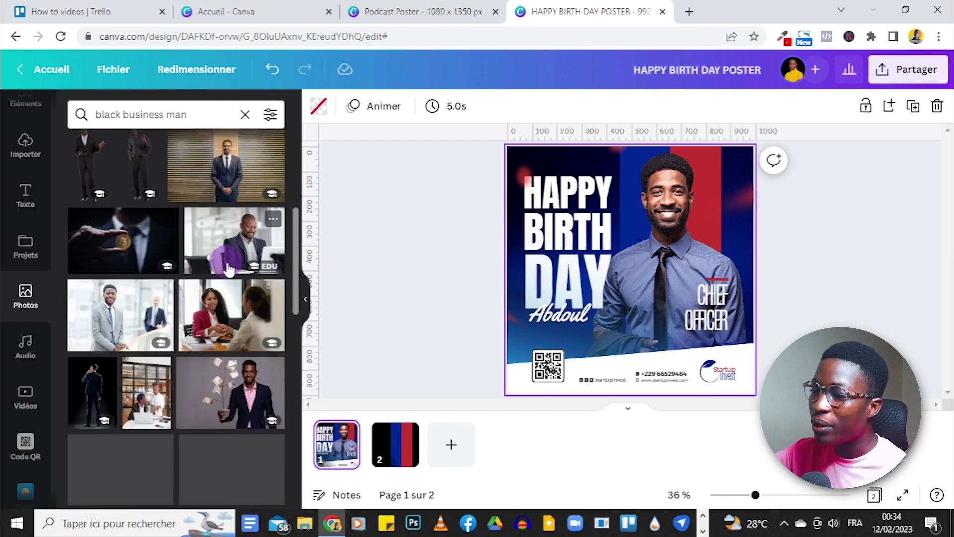
scroll(226, 262, down, 3)
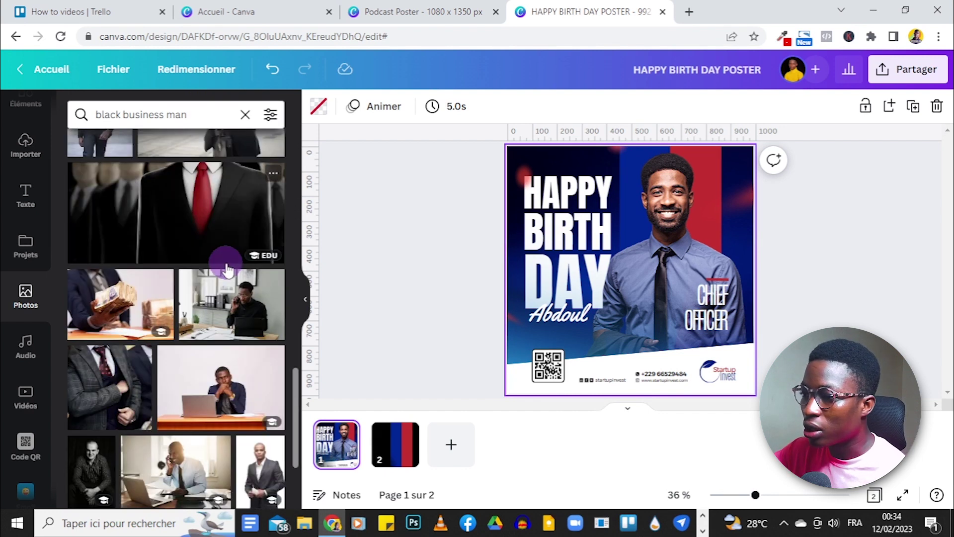
scroll(227, 271, up, 2)
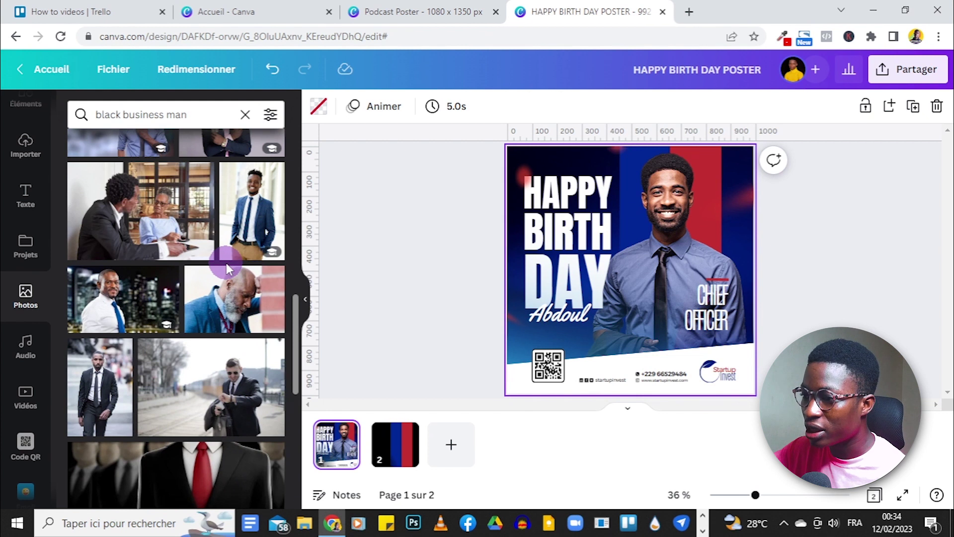
click(395, 443)
scroll(185, 318, down, 5)
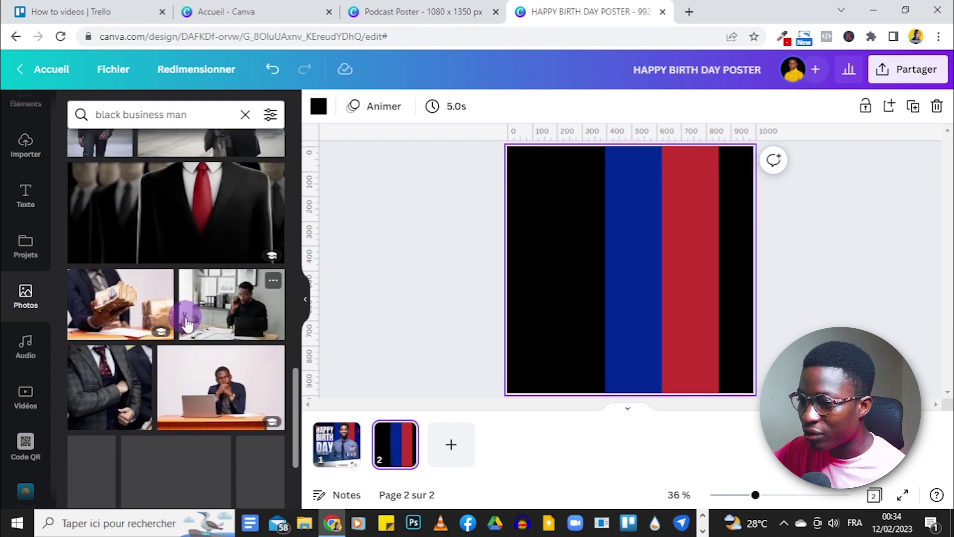
scroll(185, 318, down, 4)
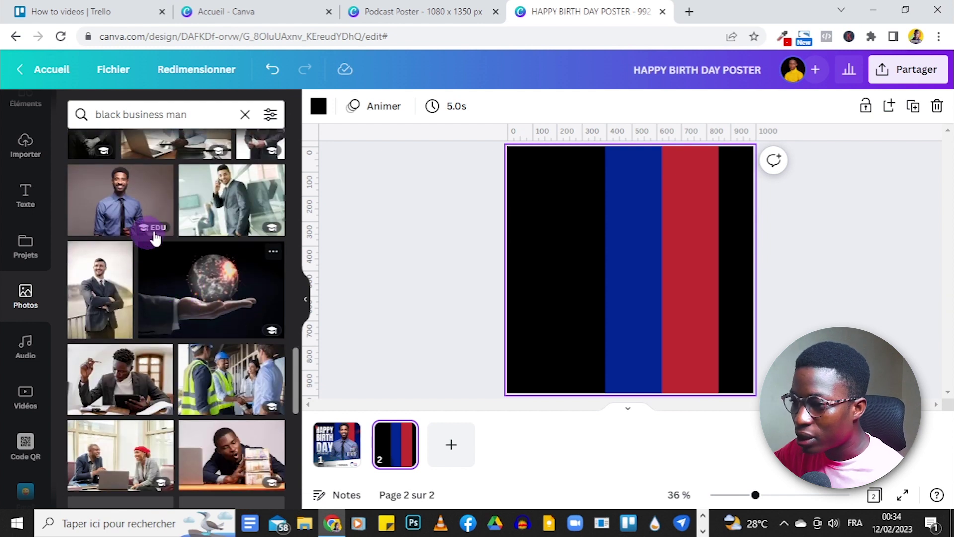
click(135, 205)
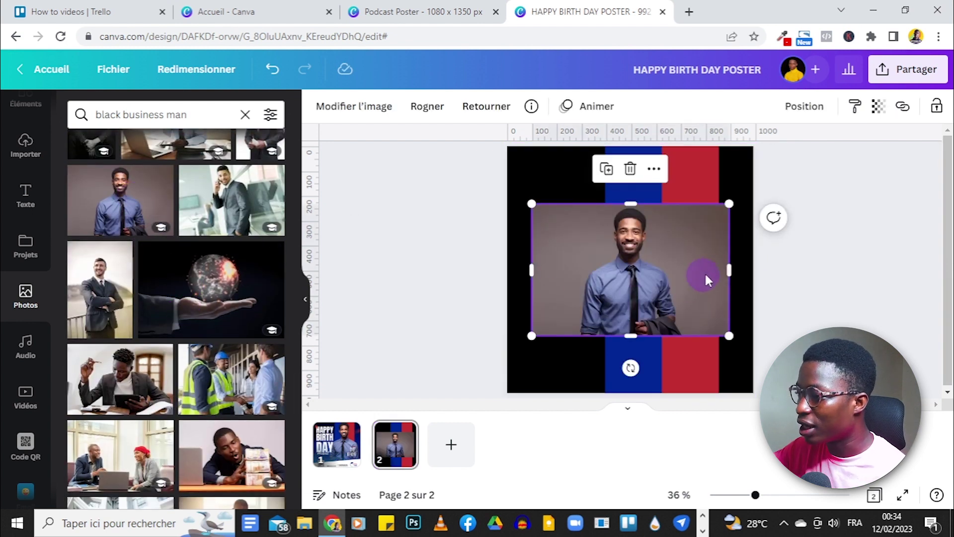
drag(531, 335, 426, 395)
drag(591, 288, 643, 260)
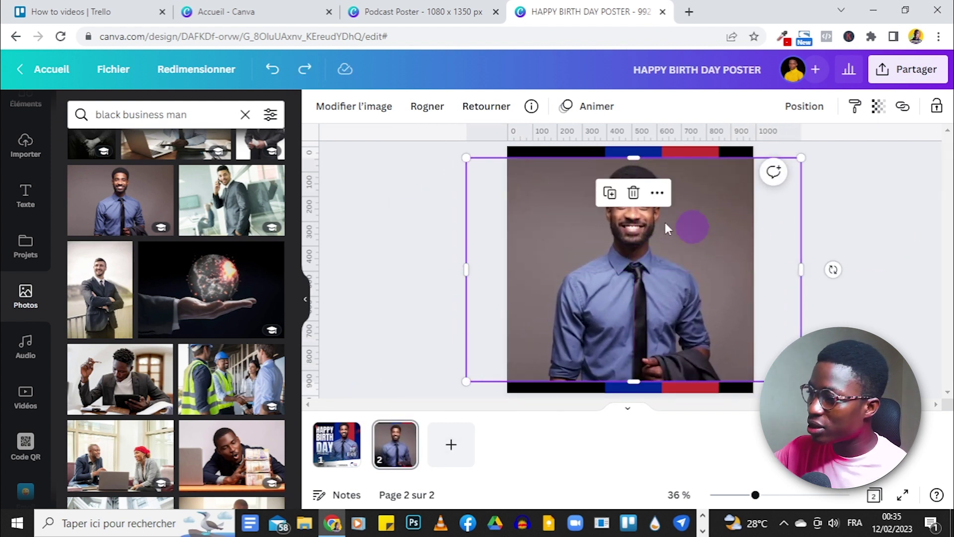
Step: Flip the man's photo horizontally and shift it right until its left edge meets the page's left edge
click(488, 107)
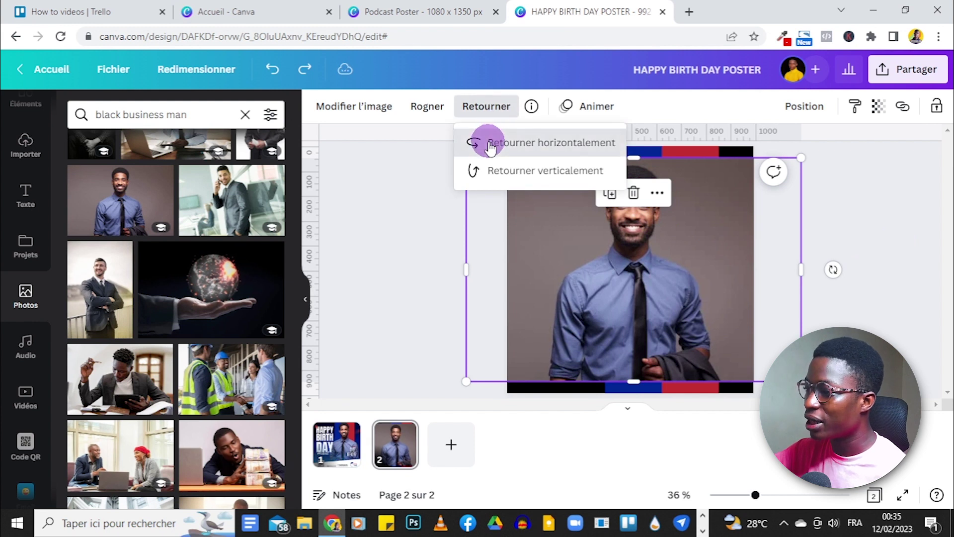
click(484, 143)
click(878, 204)
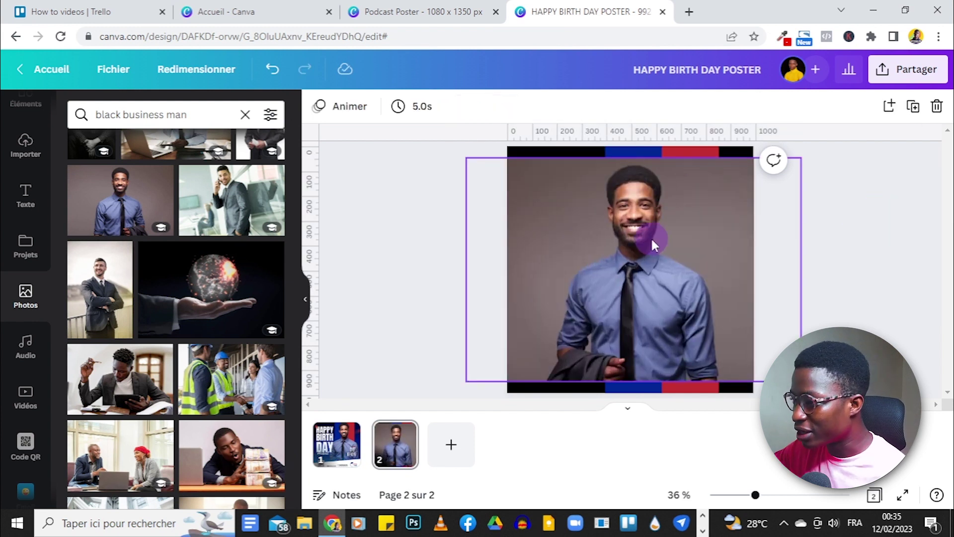
drag(654, 241, 694, 240)
click(884, 230)
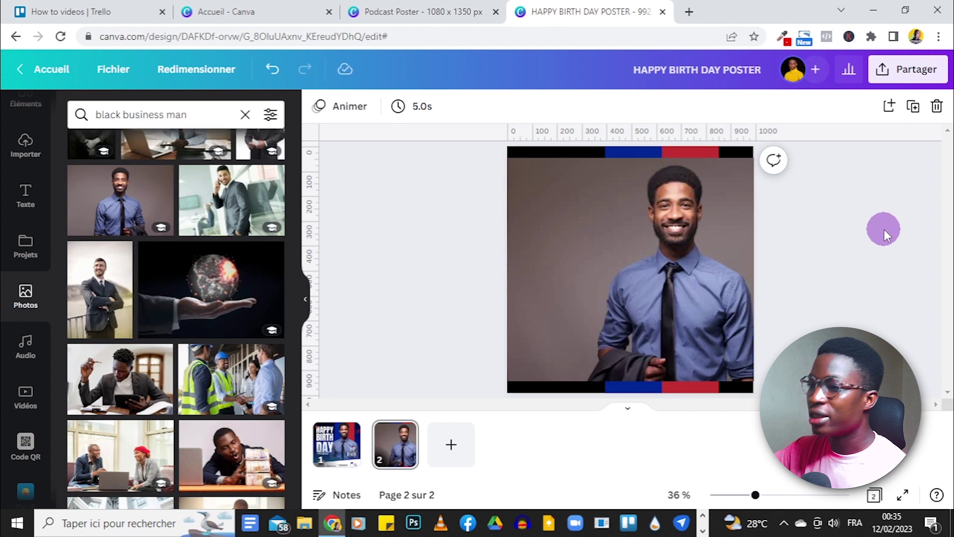
Step: Compare the photo with the page 1 poster and remove the photo's background on page 2
click(597, 263)
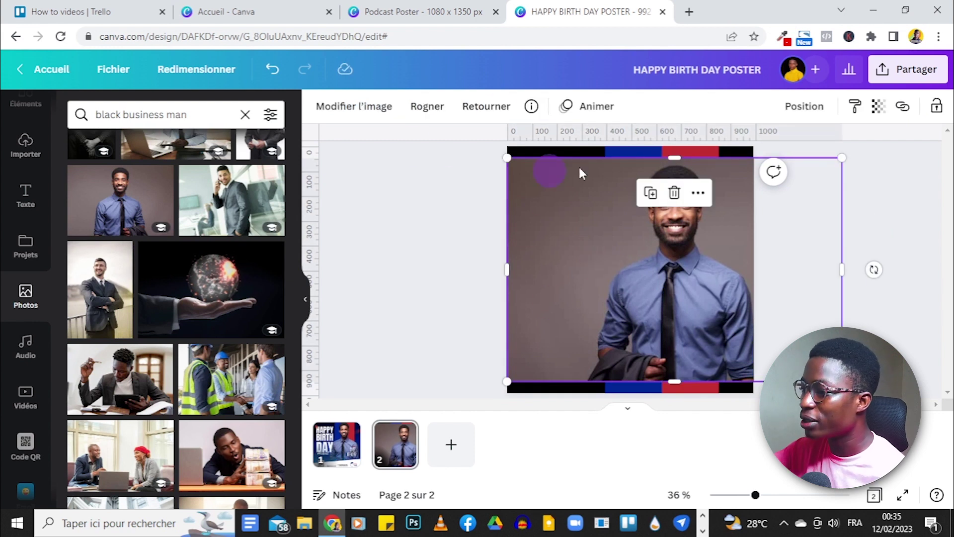
click(328, 442)
click(506, 472)
click(397, 446)
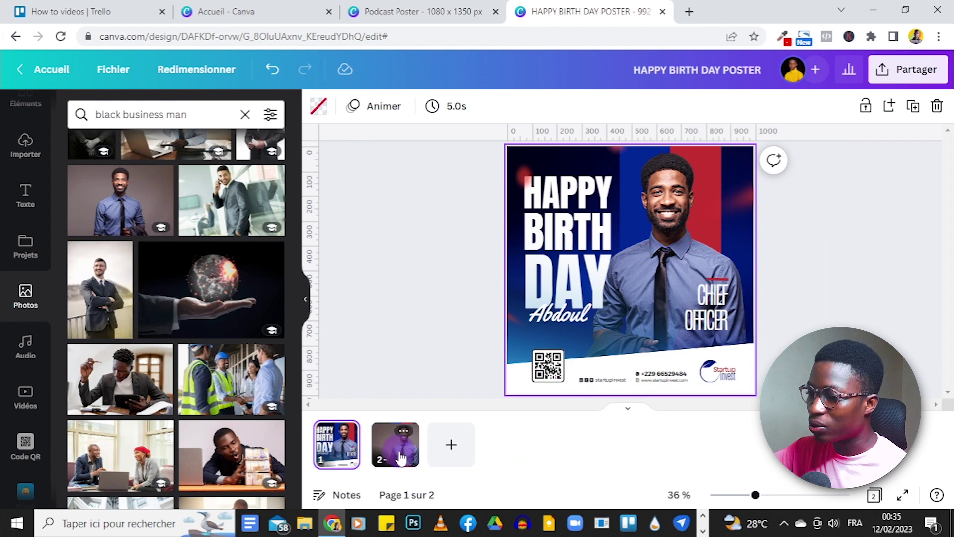
click(657, 251)
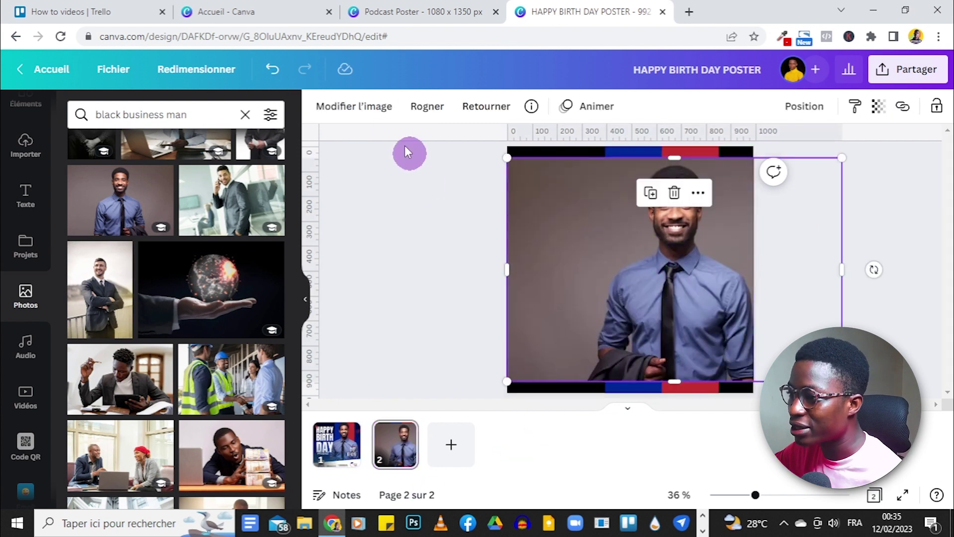
click(355, 102)
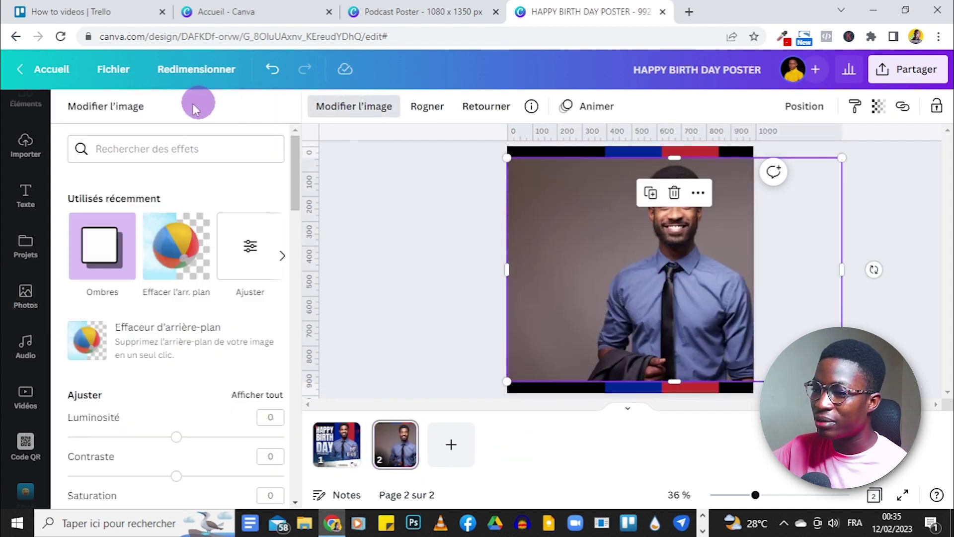
click(163, 260)
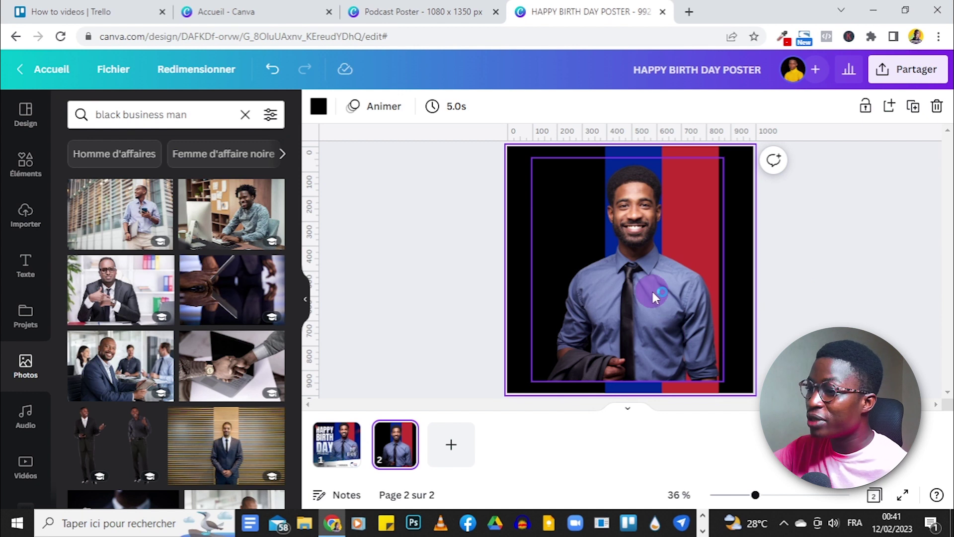
Step: Enlarge the cut-out man and place him flush with page 2's right and bottom edges, in front of the stripes
click(609, 265)
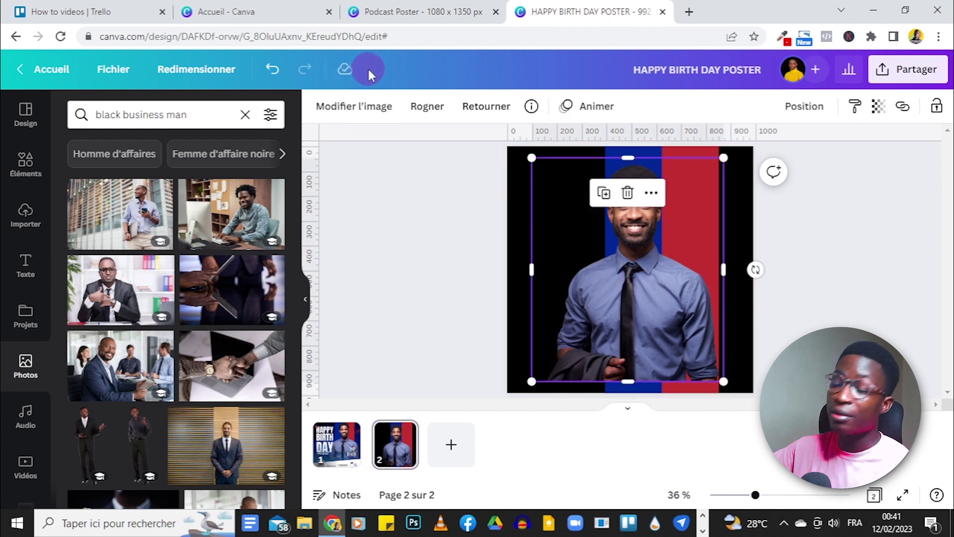
click(813, 252)
click(652, 266)
drag(651, 267, 667, 278)
drag(553, 175, 535, 151)
drag(663, 227, 673, 230)
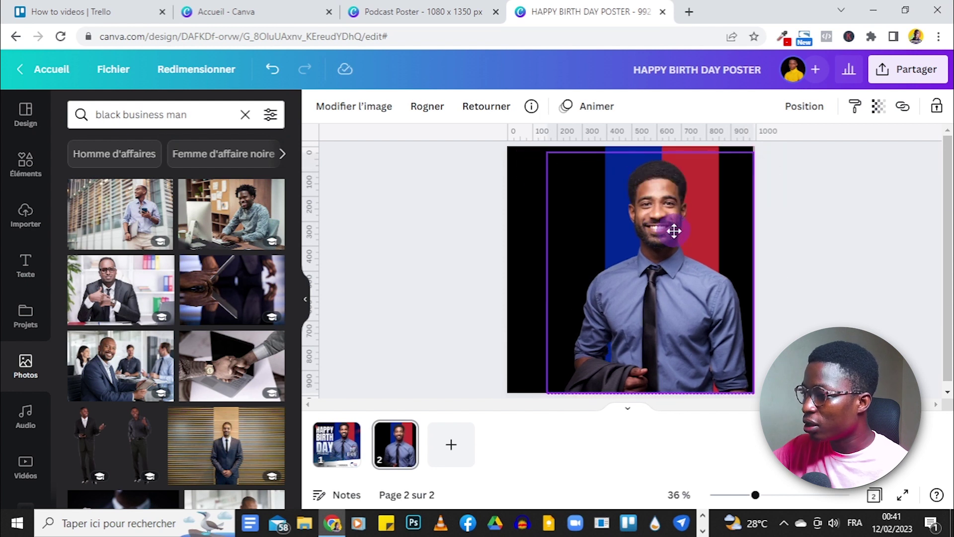
click(840, 241)
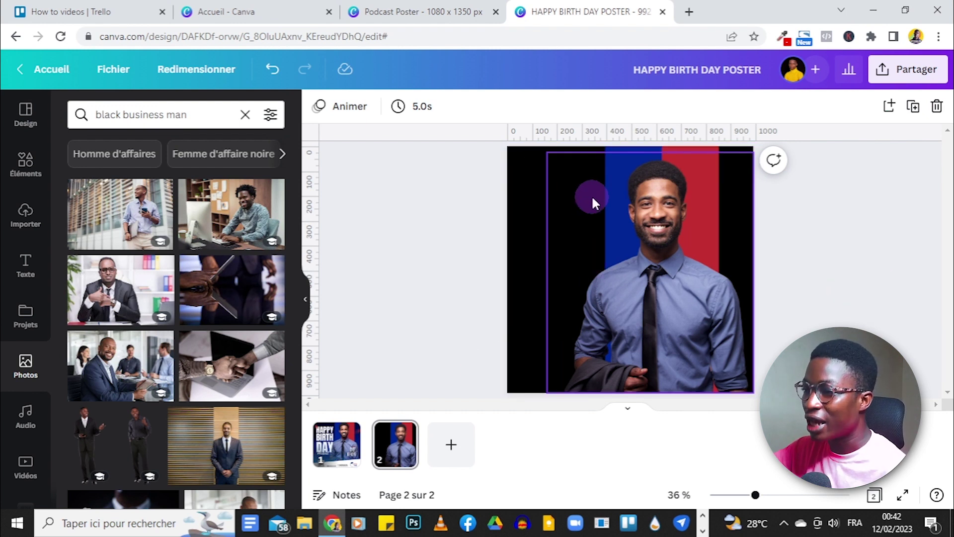
Step: Search the elements for "gradient" and insert the red graphic that fades upward to transparent
click(22, 171)
click(126, 123)
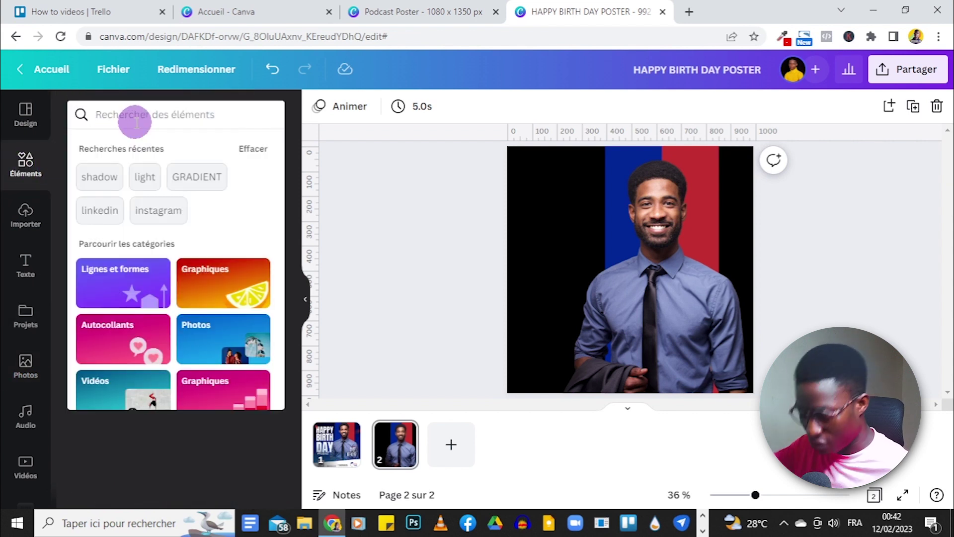
text(gradient)
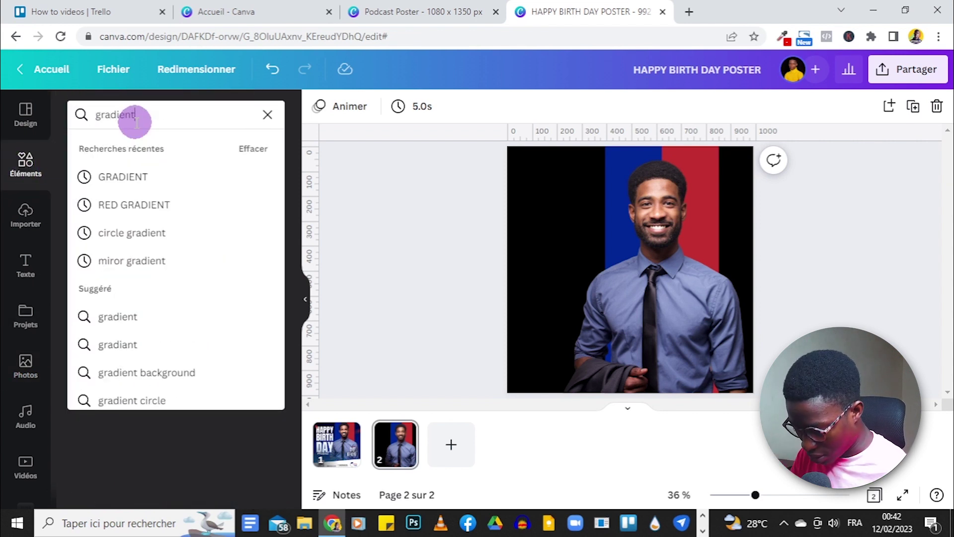
key(Return)
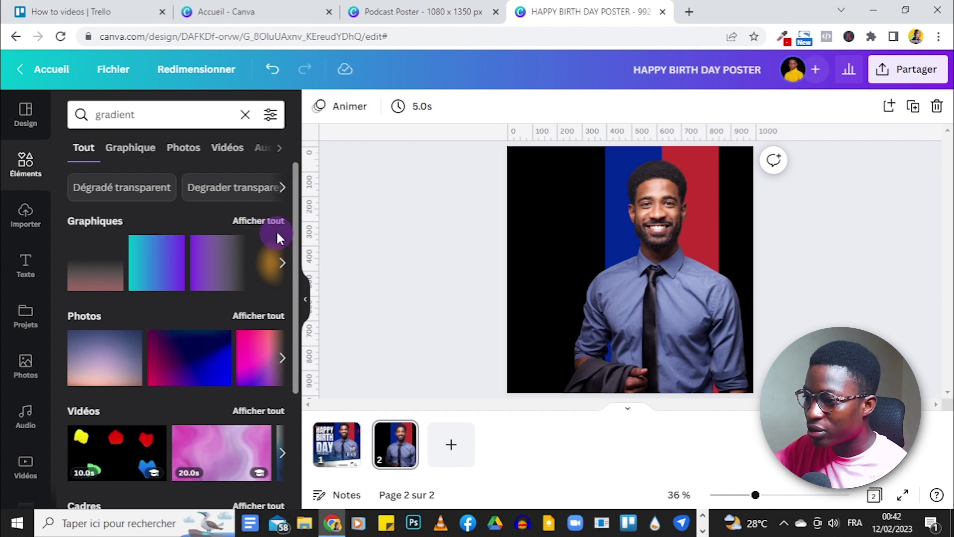
click(103, 274)
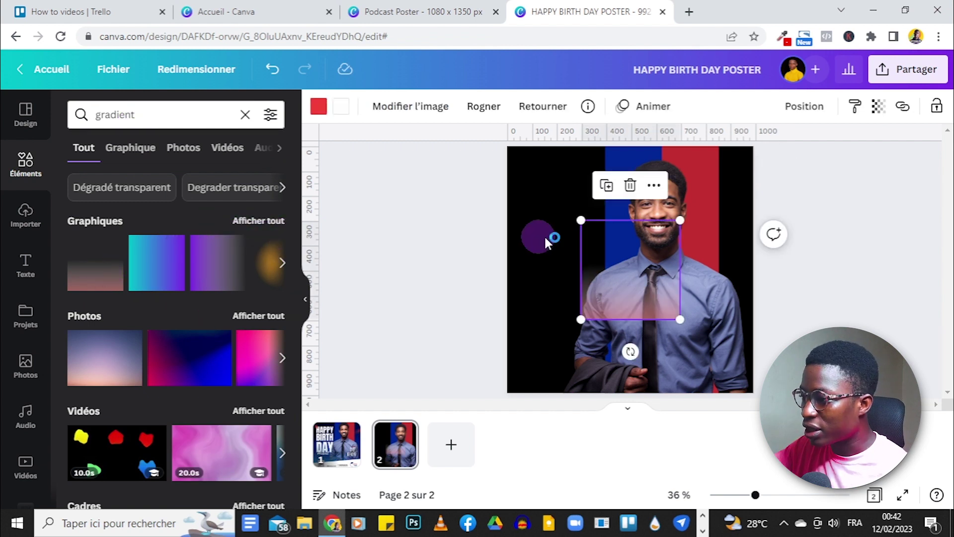
Step: Recolour both colours of the gradient with the document's medium blue
click(318, 111)
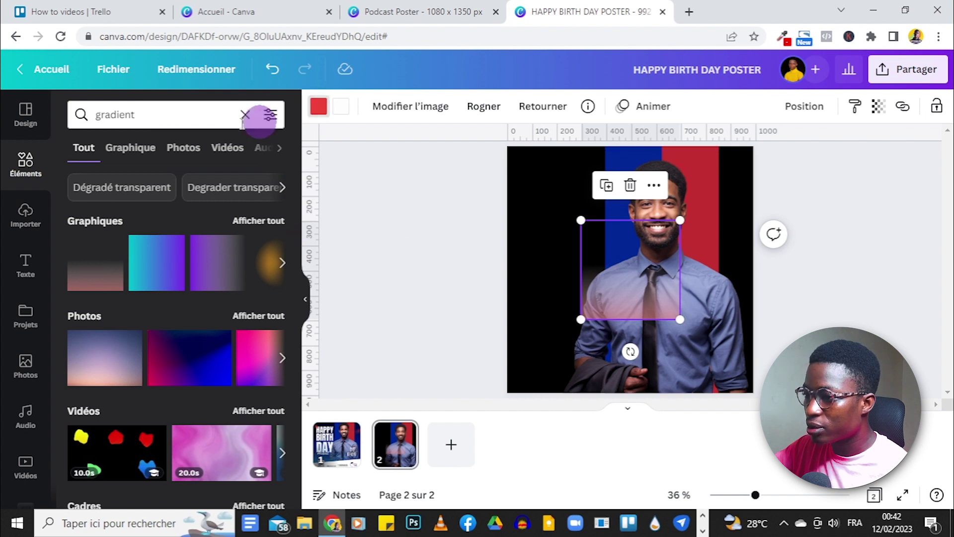
click(200, 182)
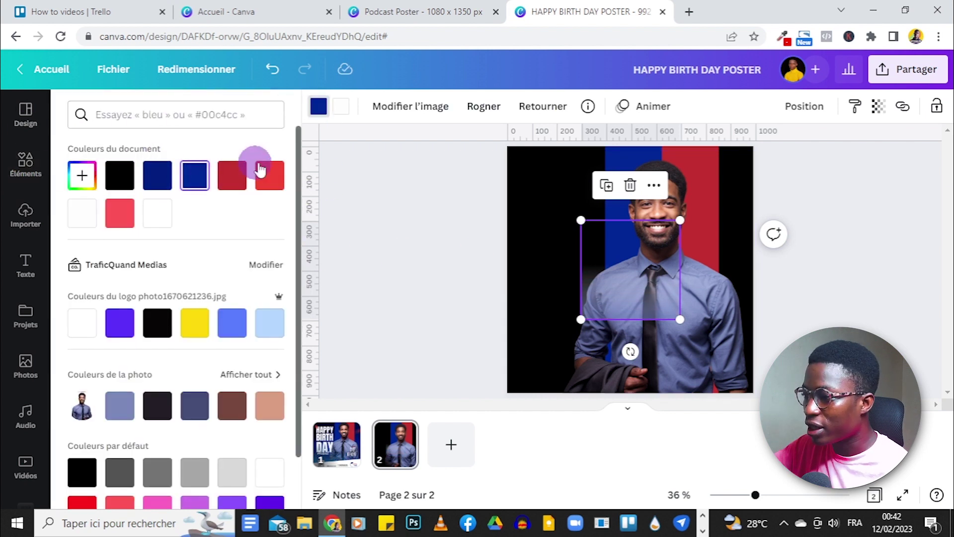
click(341, 106)
click(197, 177)
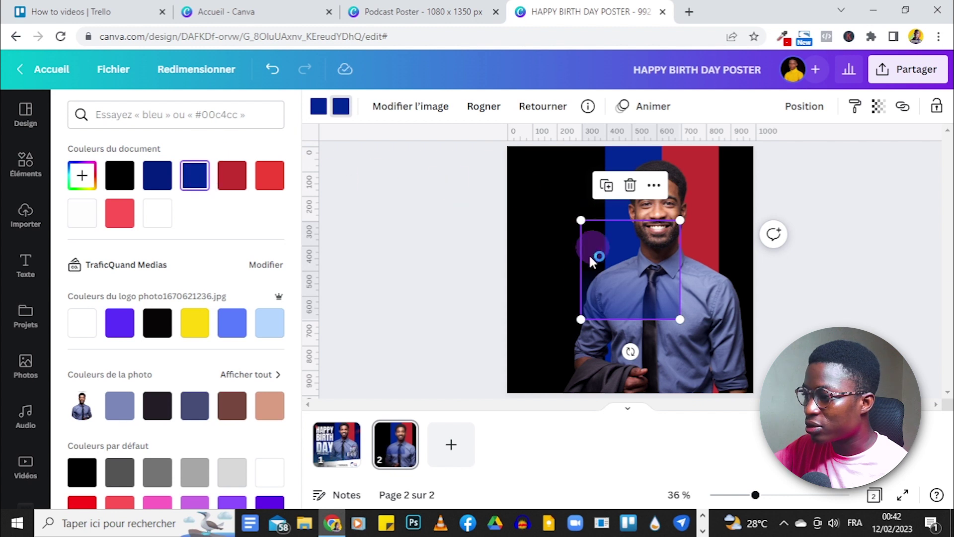
Step: Enlarge the blue gradient and position it to cover the whole of page 2 over the man
drag(581, 319, 502, 396)
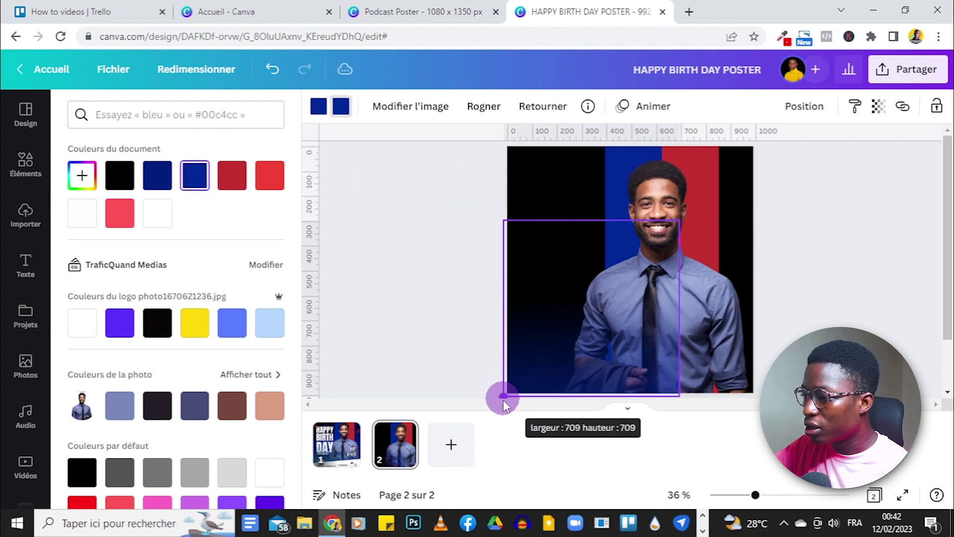
drag(679, 222, 788, 174)
click(443, 366)
drag(521, 338, 529, 328)
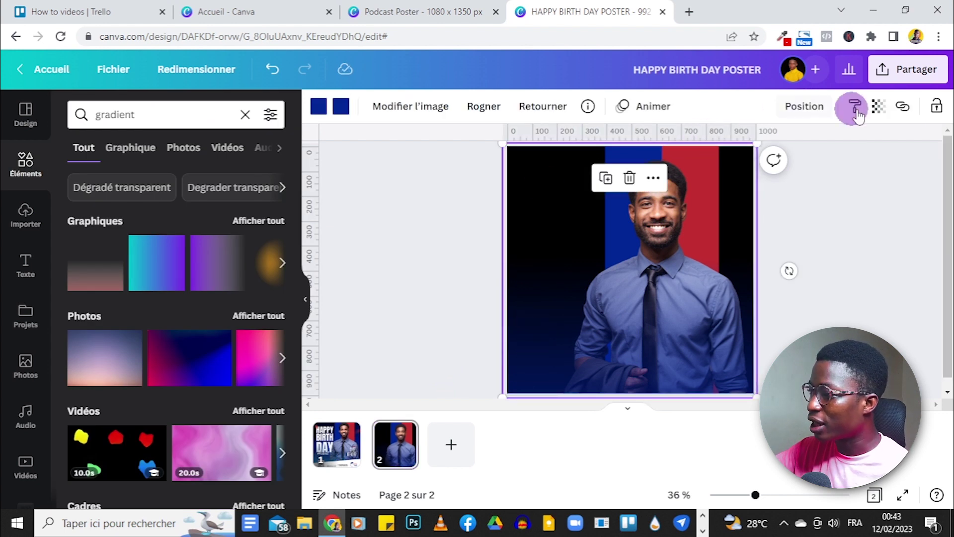
Step: Duplicate the page-size blue gradient twice on page 2 and centre-align the stacked gradients with each other
click(603, 179)
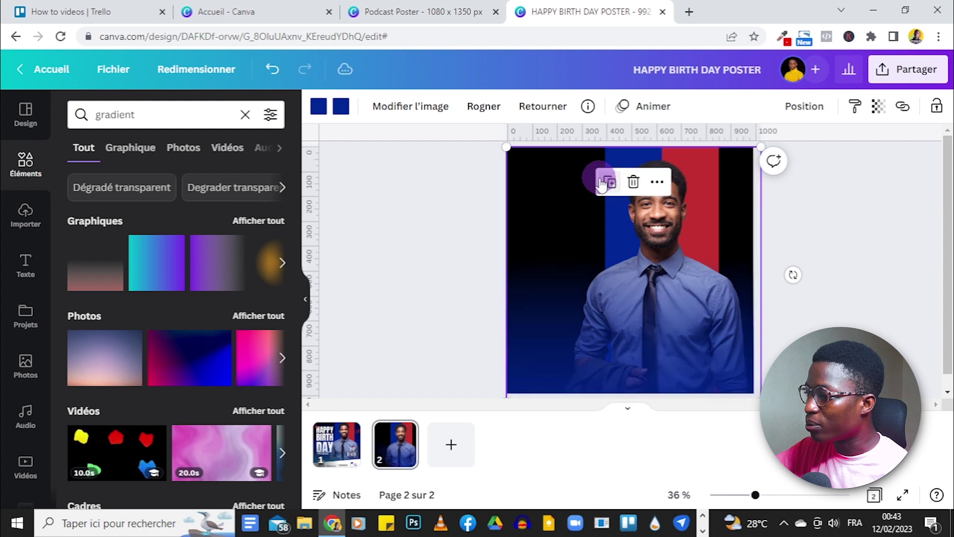
click(611, 182)
click(578, 240)
drag(440, 257, 528, 296)
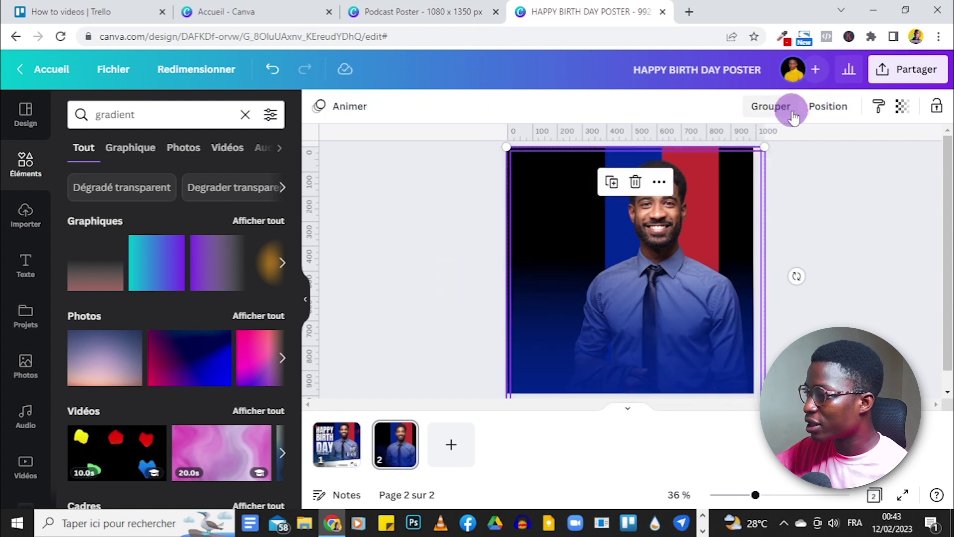
click(807, 108)
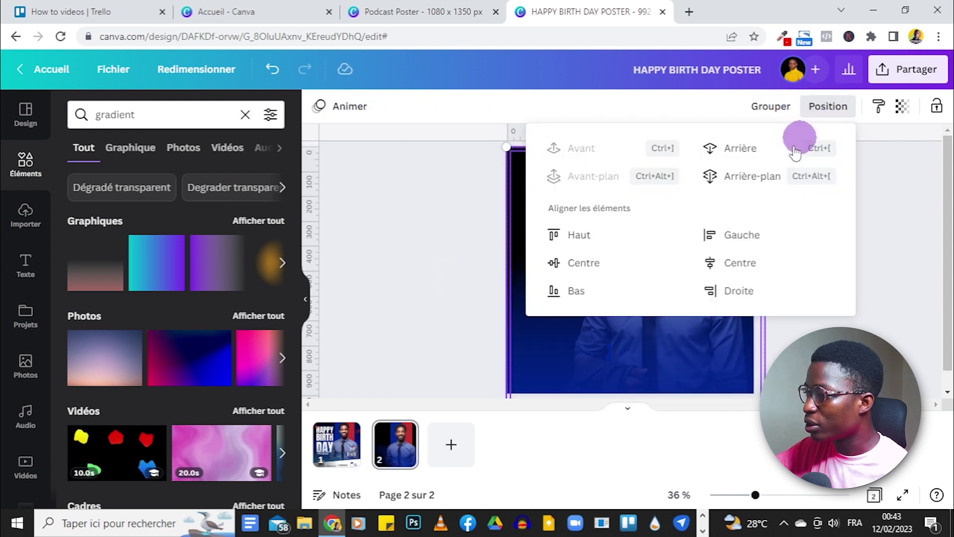
click(586, 262)
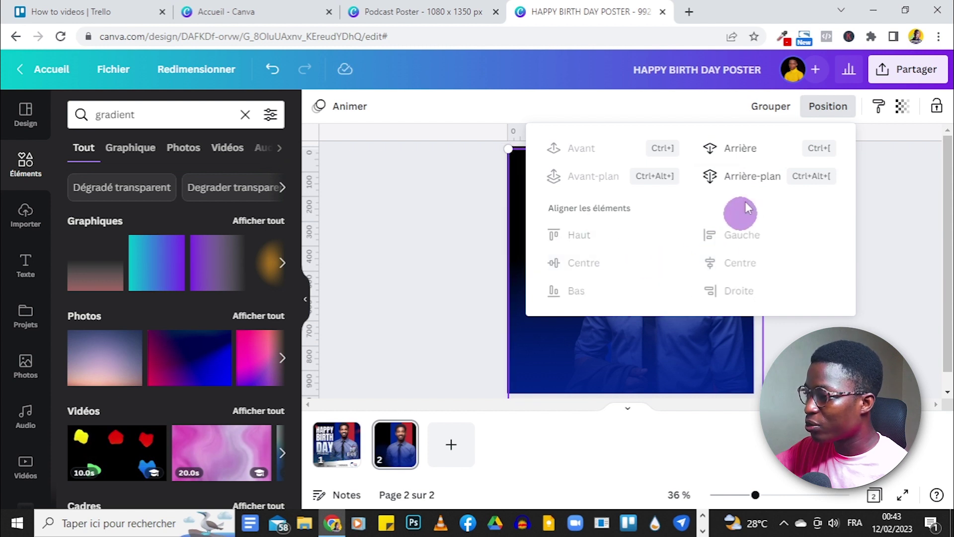
Step: Group the blue gradients and send the group to the back, behind the man and the stripes
click(766, 111)
click(802, 106)
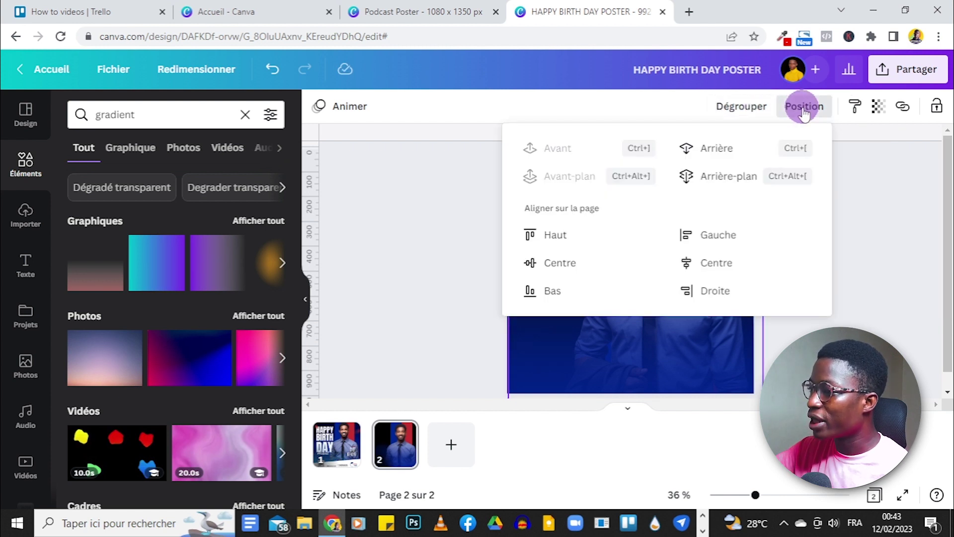
click(706, 185)
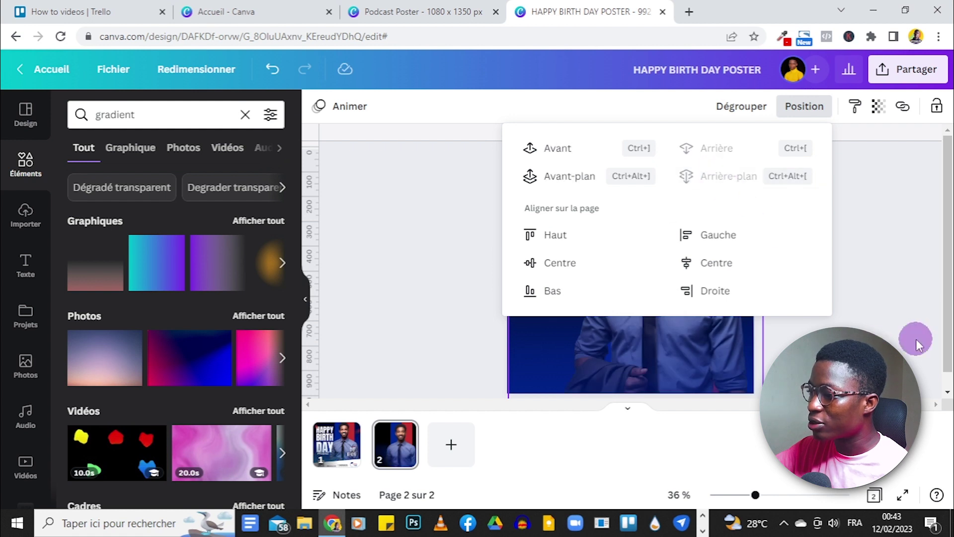
click(855, 214)
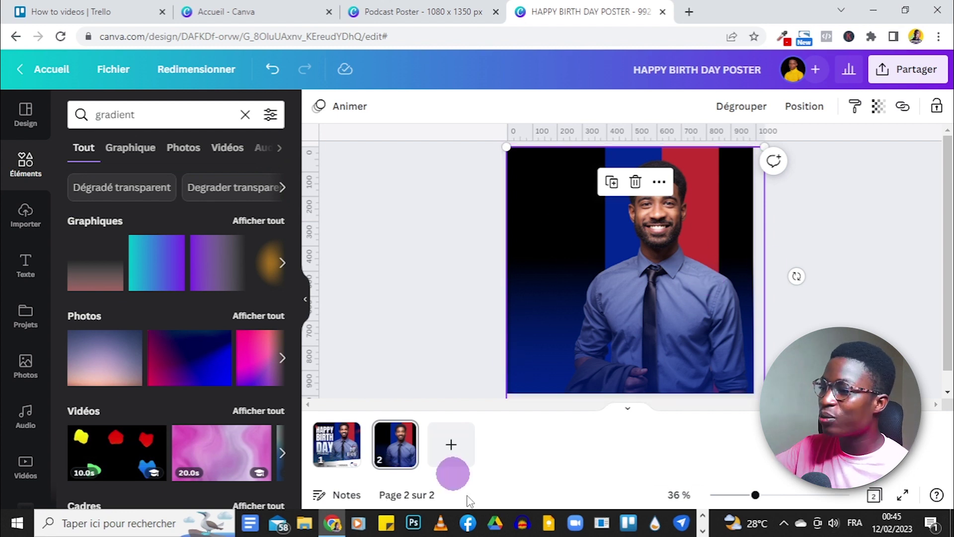
click(858, 270)
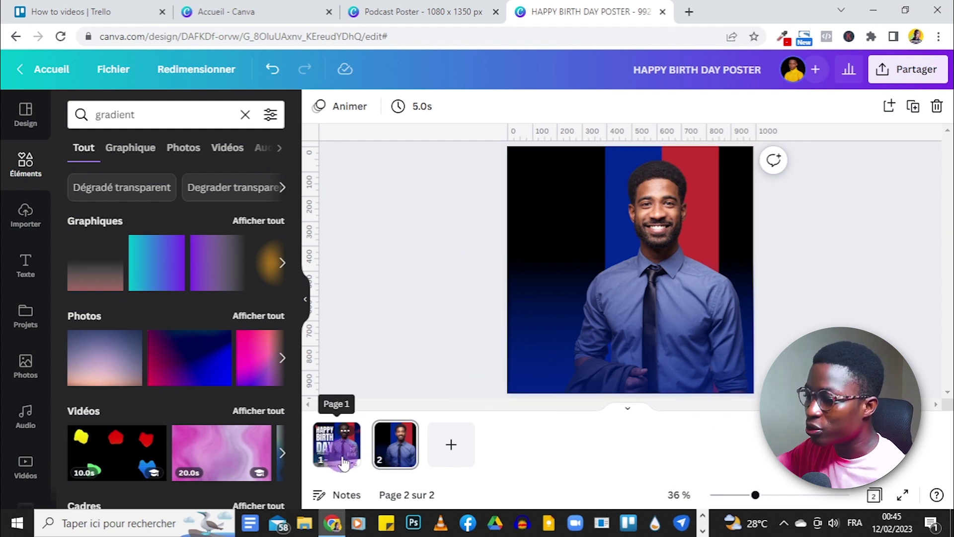
Step: Insert a rectangle on page 2 and stretch it into a horizontal band about 1094 × 188 px, wider than the page
click(336, 444)
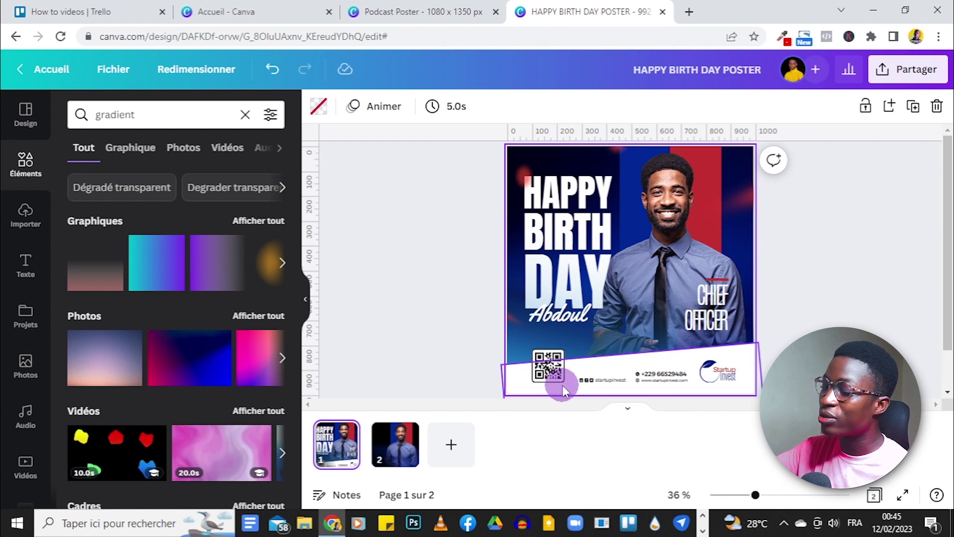
click(393, 442)
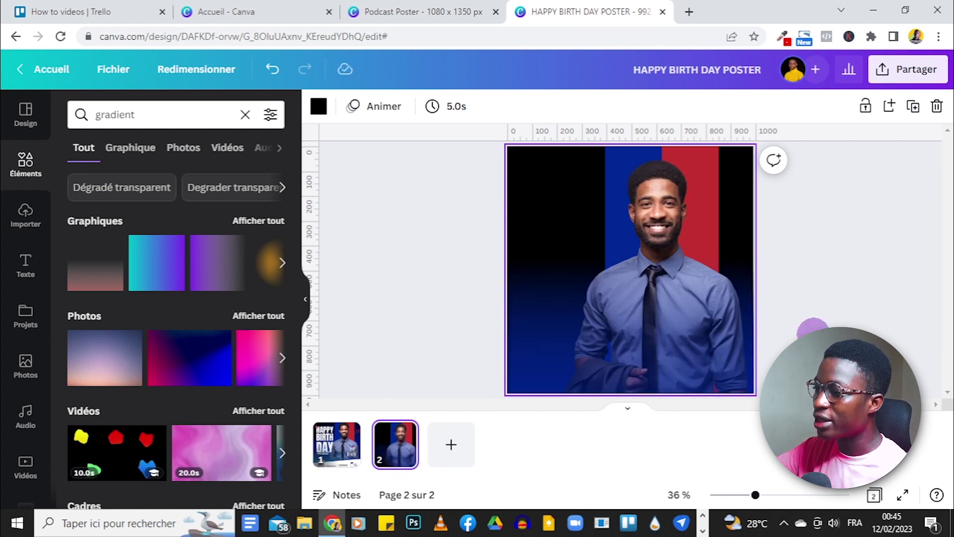
key(r)
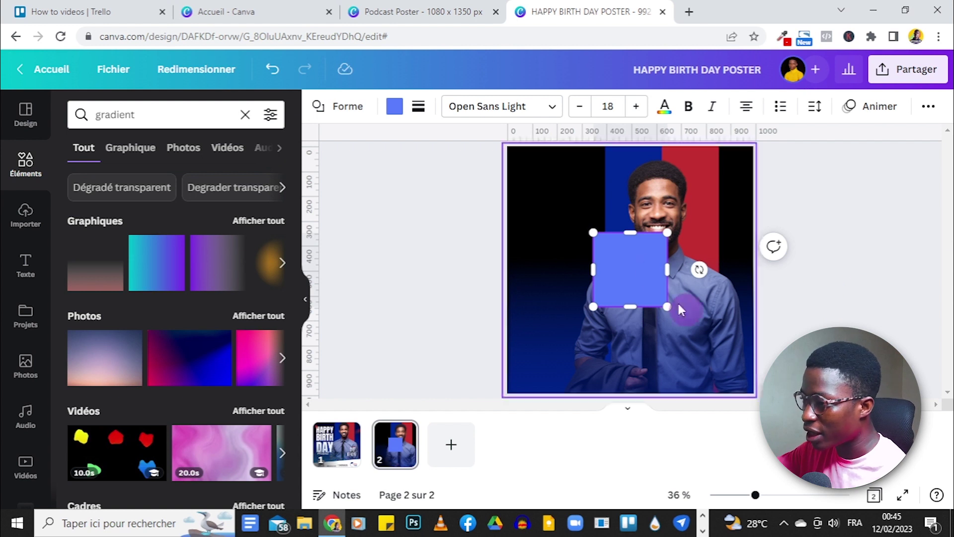
drag(627, 232, 493, 284)
drag(667, 283, 765, 296)
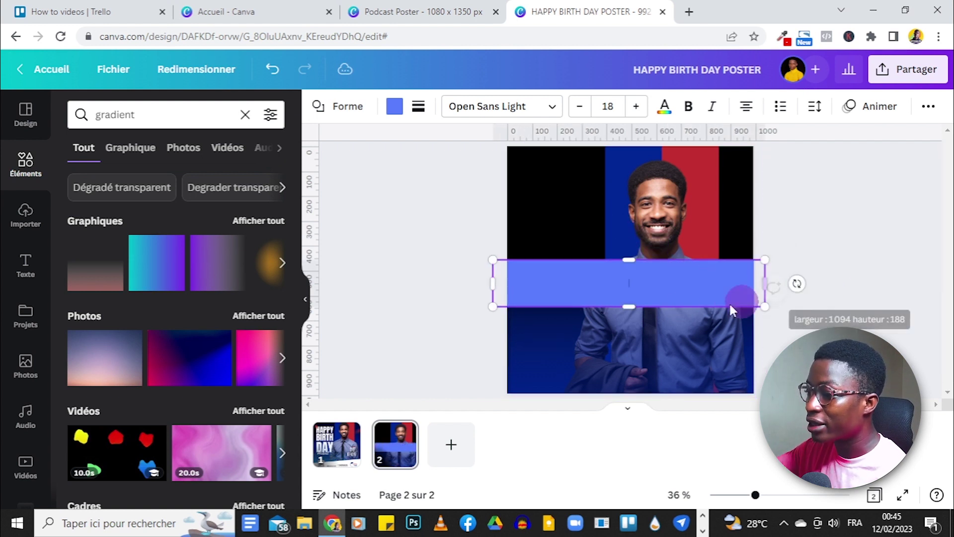
Step: Fill the band with white and place it across the page's bottom, tilted so its upper edge rises toward the right
click(395, 119)
click(164, 213)
drag(613, 281, 613, 351)
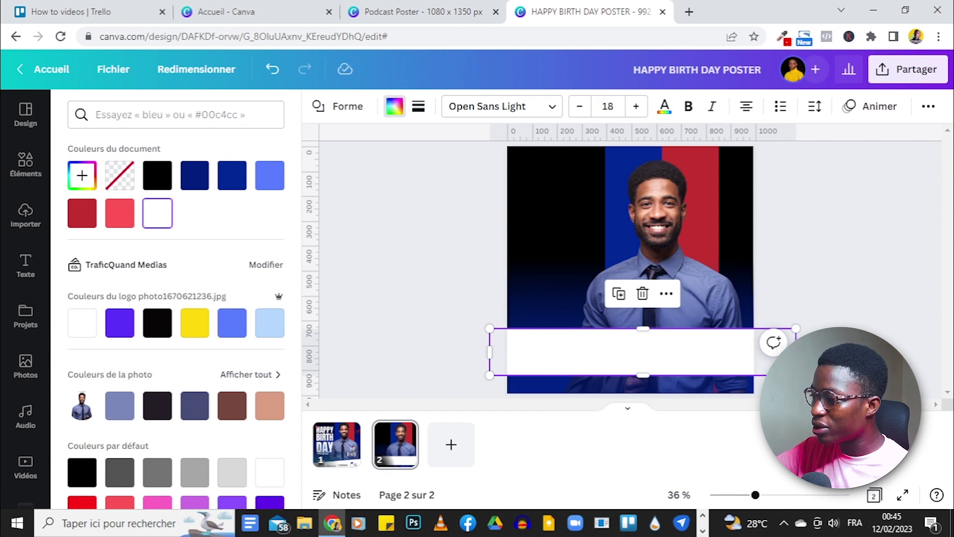
drag(643, 393, 667, 401)
click(869, 266)
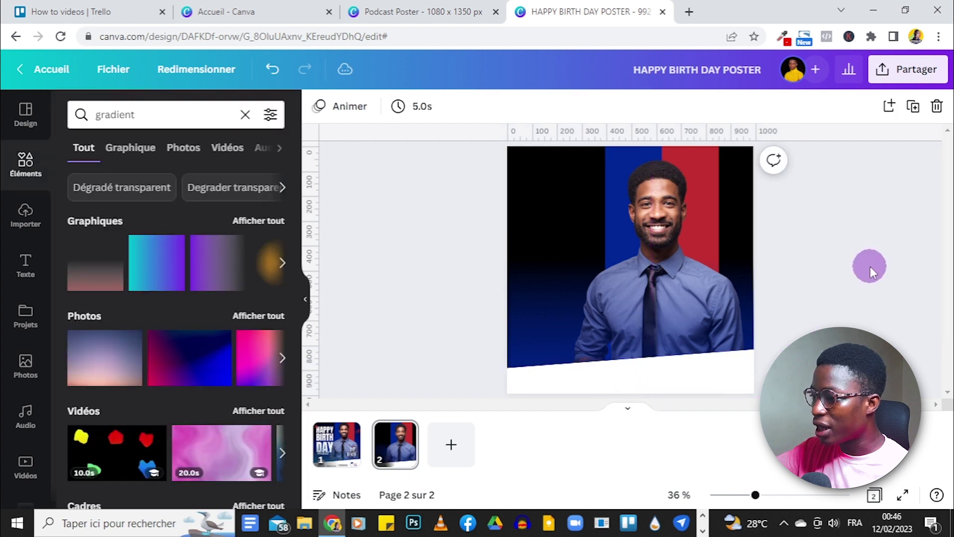
Step: Compare with page 1, raise the tilted white band slightly on page 2 and lock it
click(337, 433)
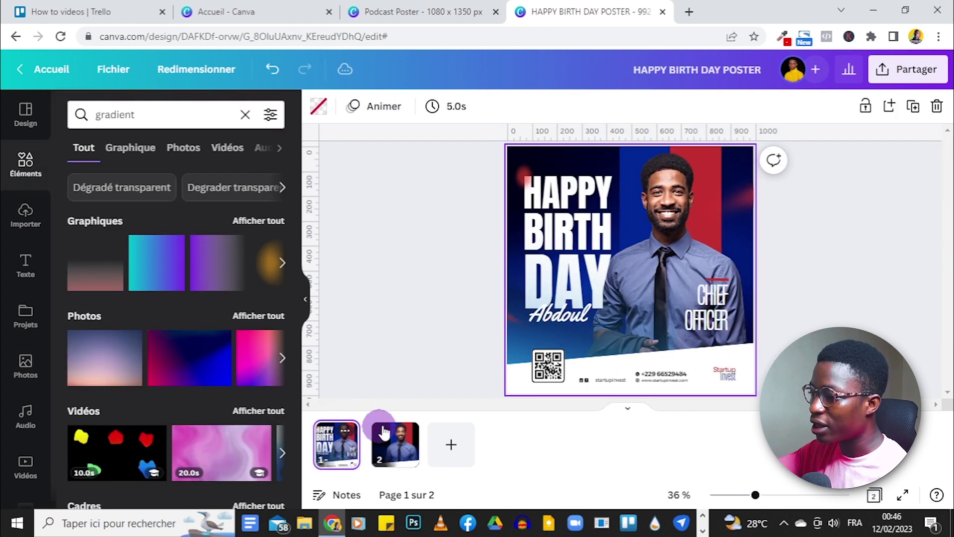
click(413, 462)
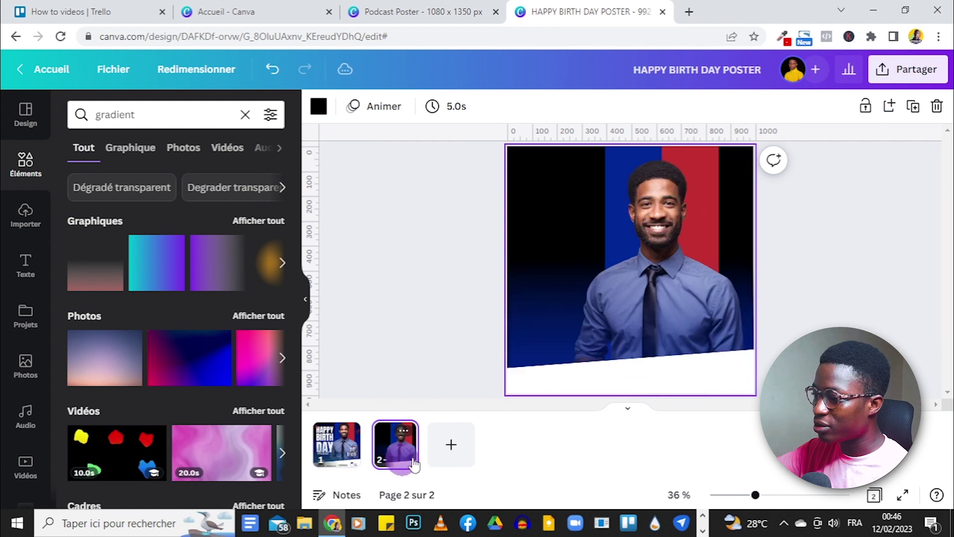
click(710, 386)
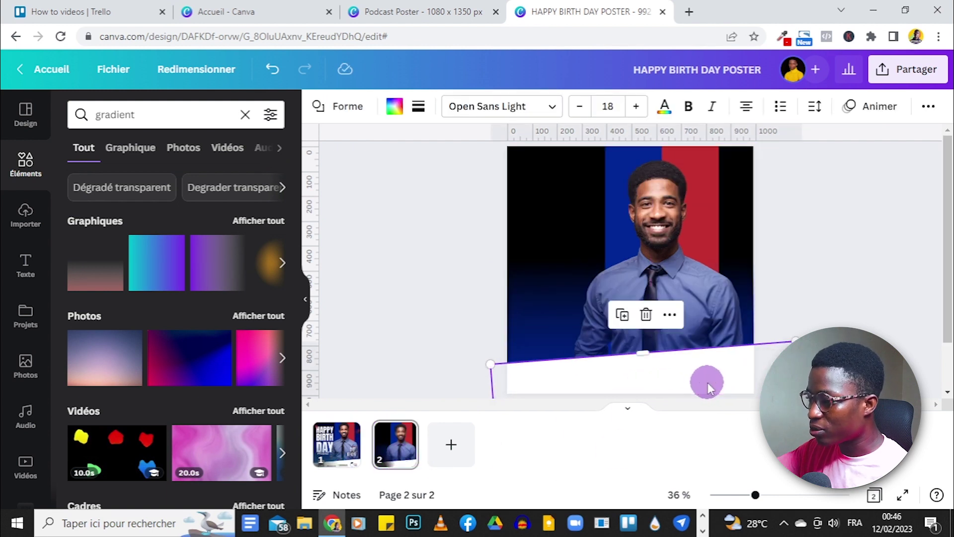
click(861, 255)
click(728, 373)
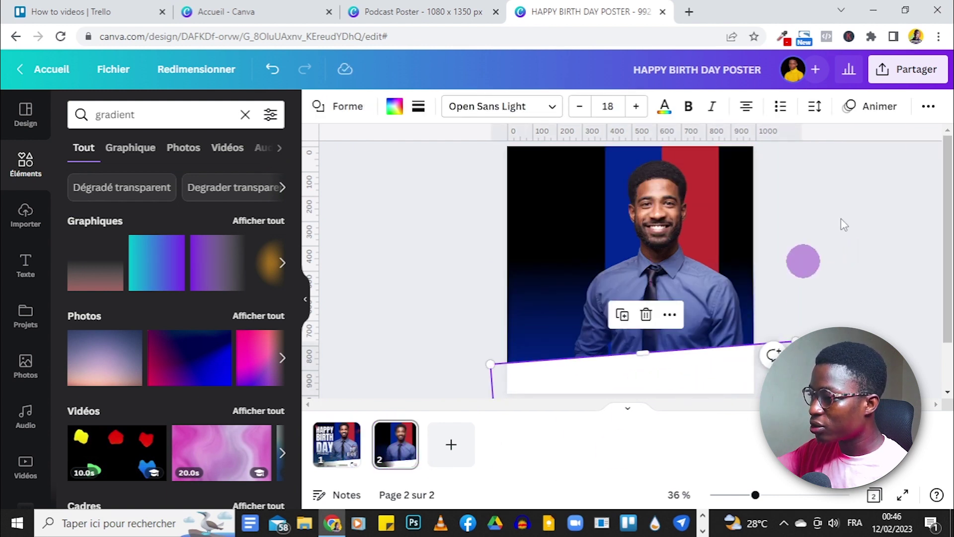
click(927, 108)
click(922, 136)
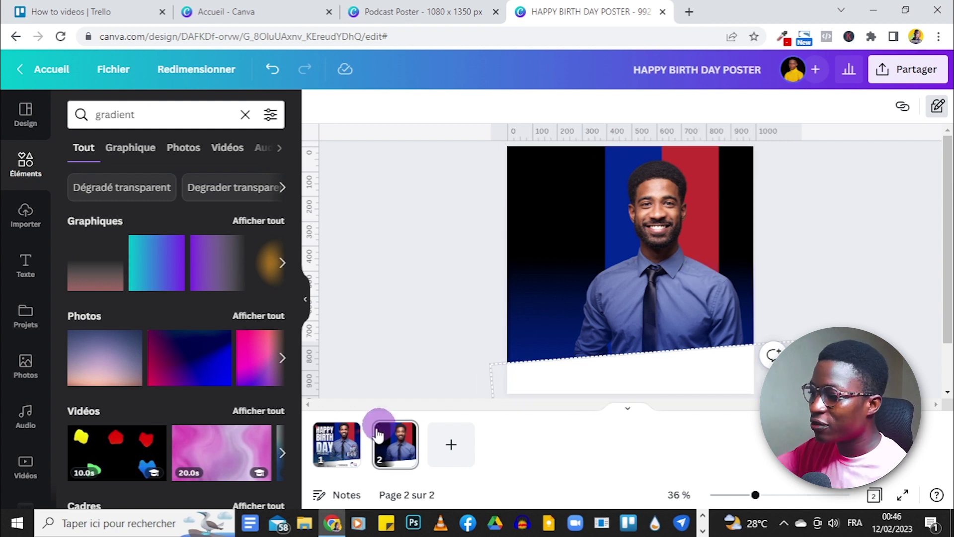
Step: Add a text box on page 2 reading "HAPPY BIRTH DAY" on three lines, widening it so each word fits on one line
click(343, 437)
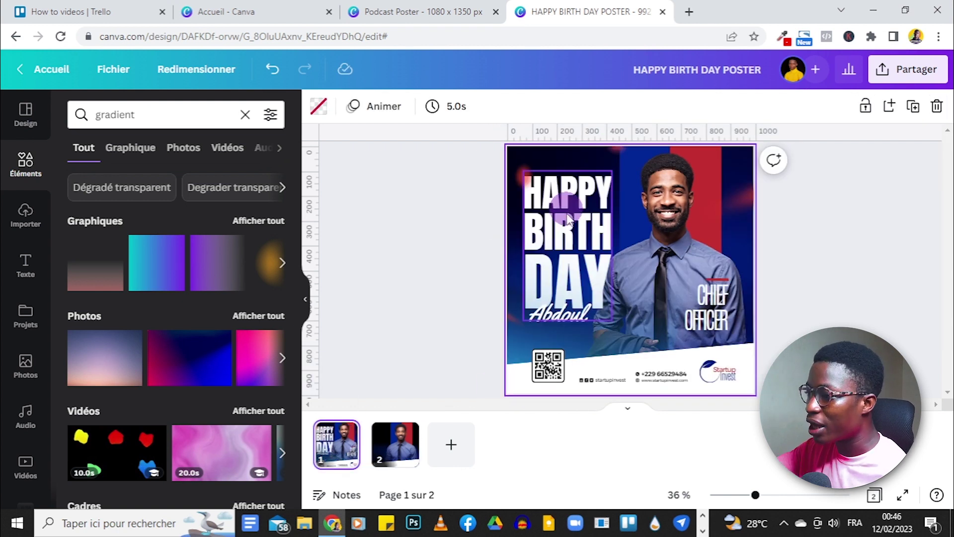
click(572, 406)
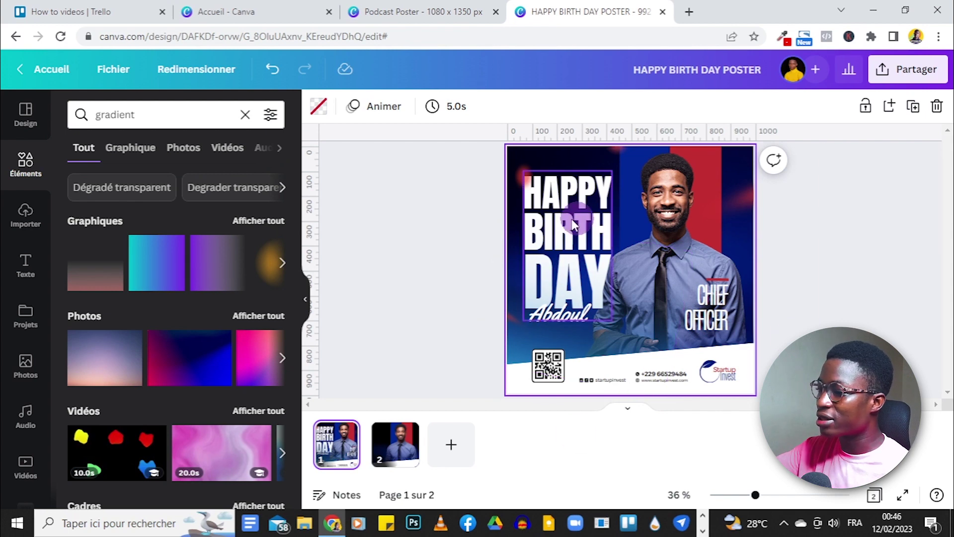
click(426, 334)
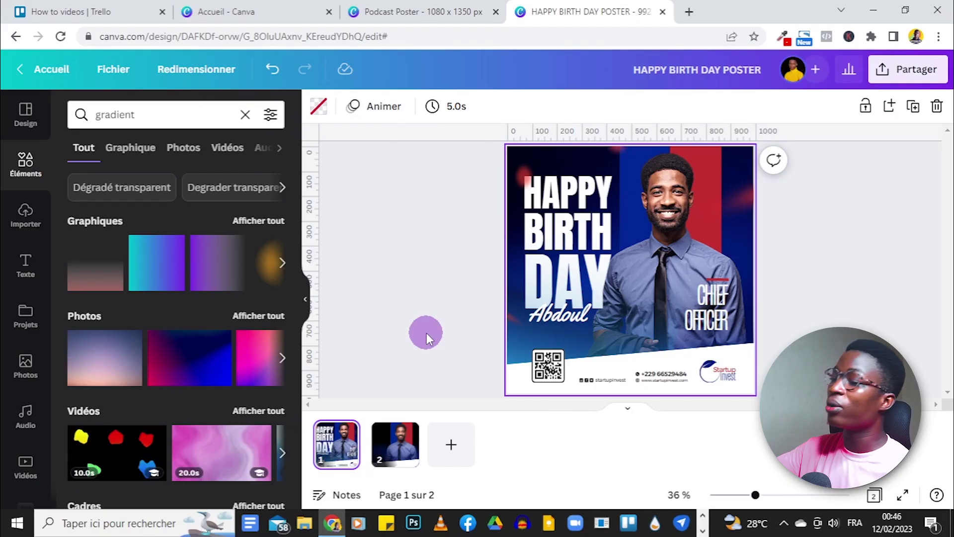
click(395, 443)
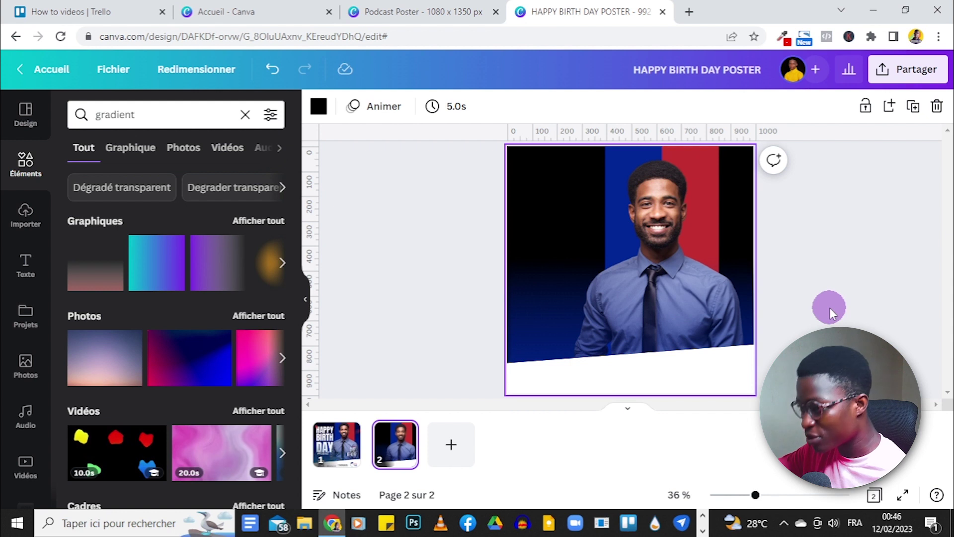
key(t)
drag(583, 266, 368, 224)
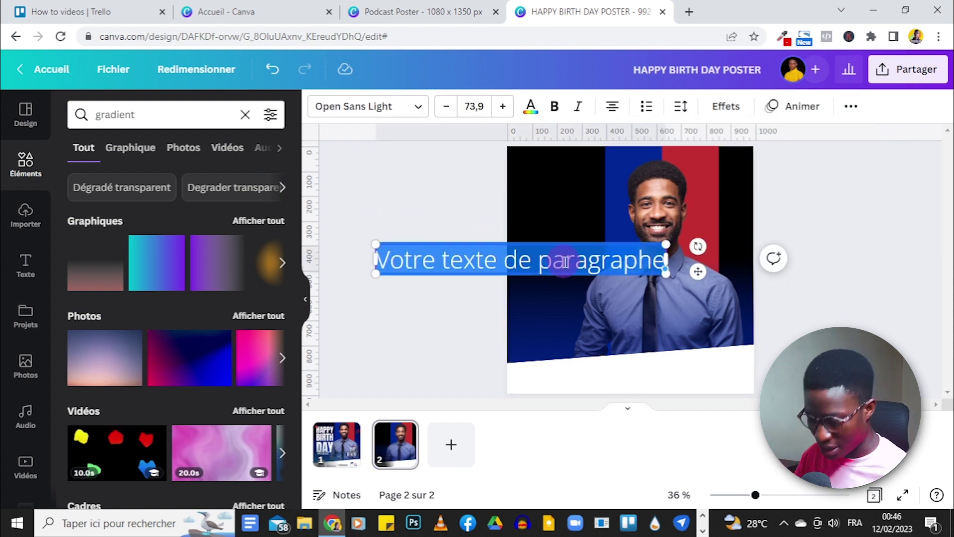
text(H A P P Y)
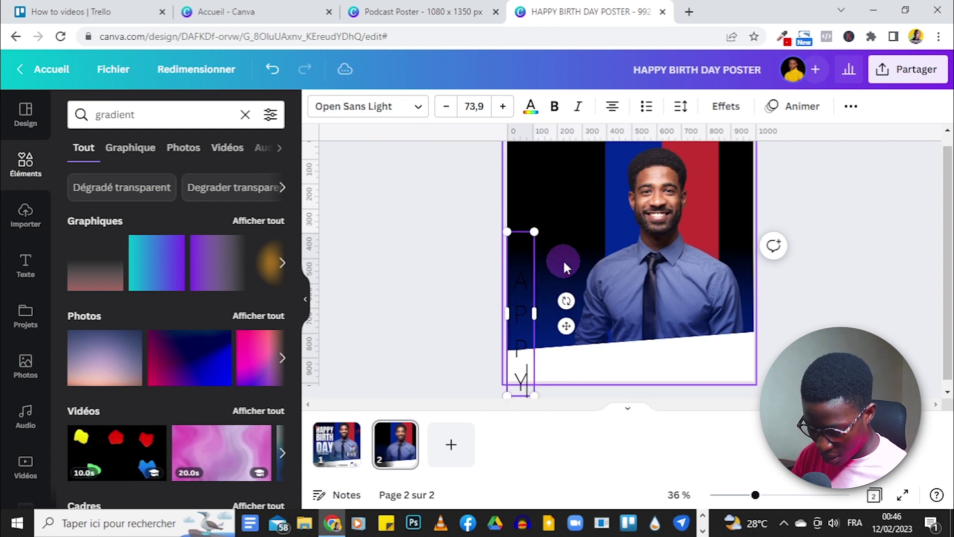
text( BIRT)
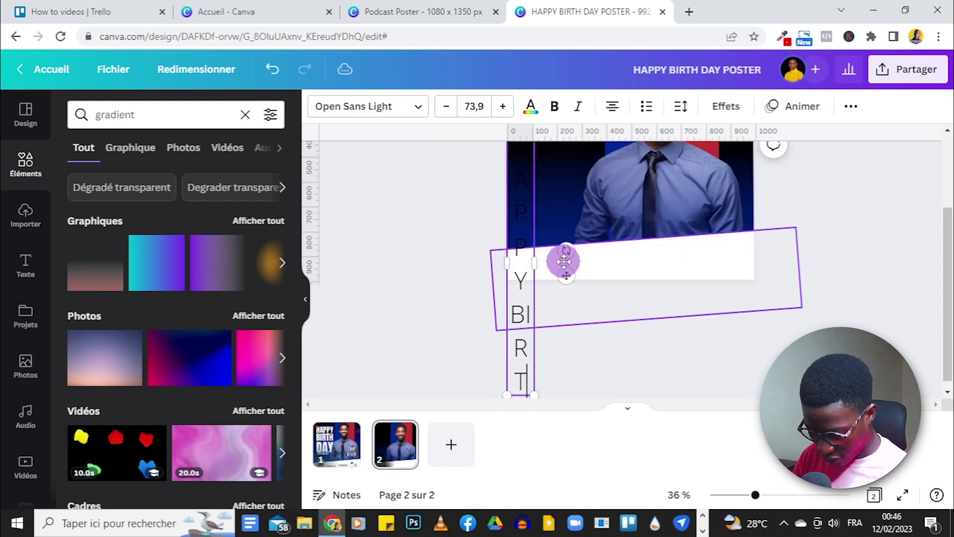
text(HDAY)
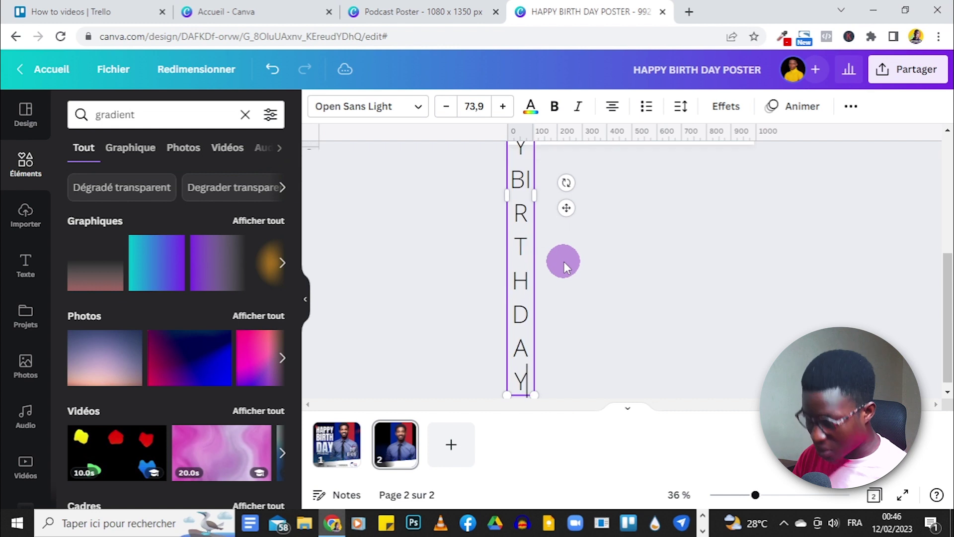
drag(534, 195, 710, 199)
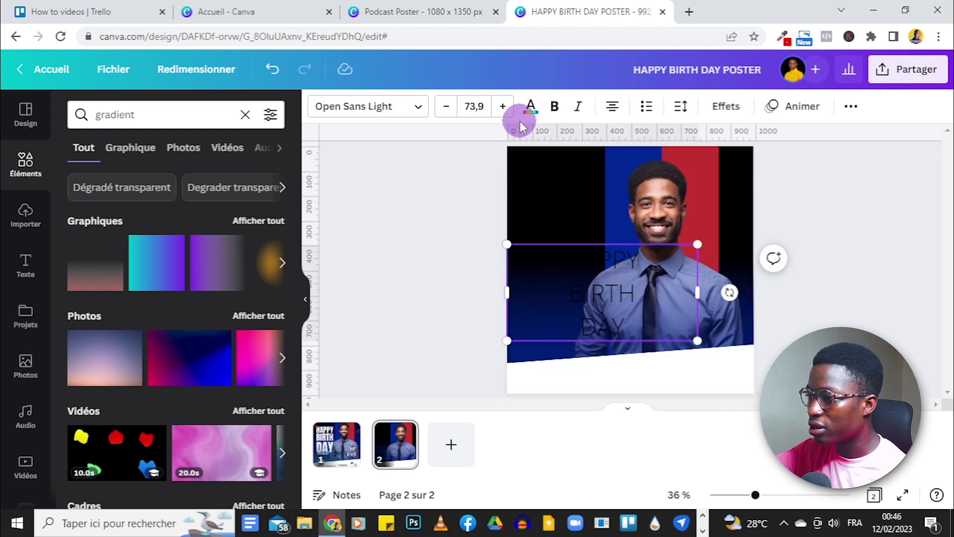
Step: Colour the HAPPY BIRTH DAY text white and narrow its box to fit the words
click(530, 107)
click(82, 323)
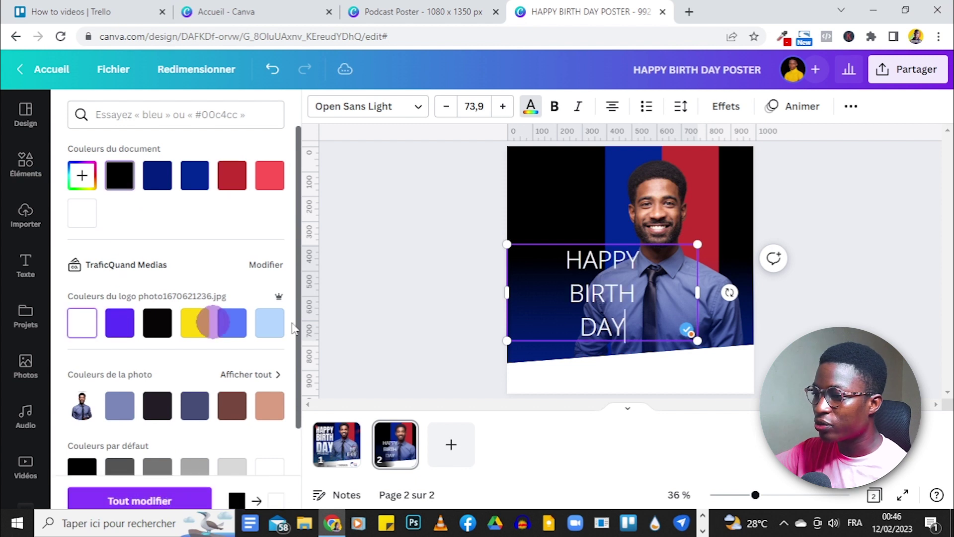
click(690, 293)
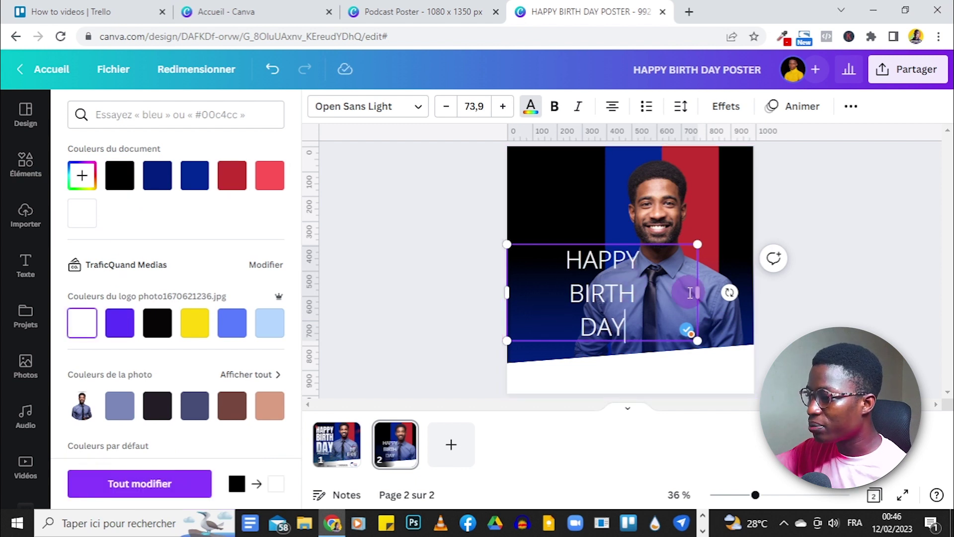
drag(700, 292, 591, 292)
Step: Set all three lines of the text in the Anton font and move the text to the page's upper left, beside the man's head
click(392, 106)
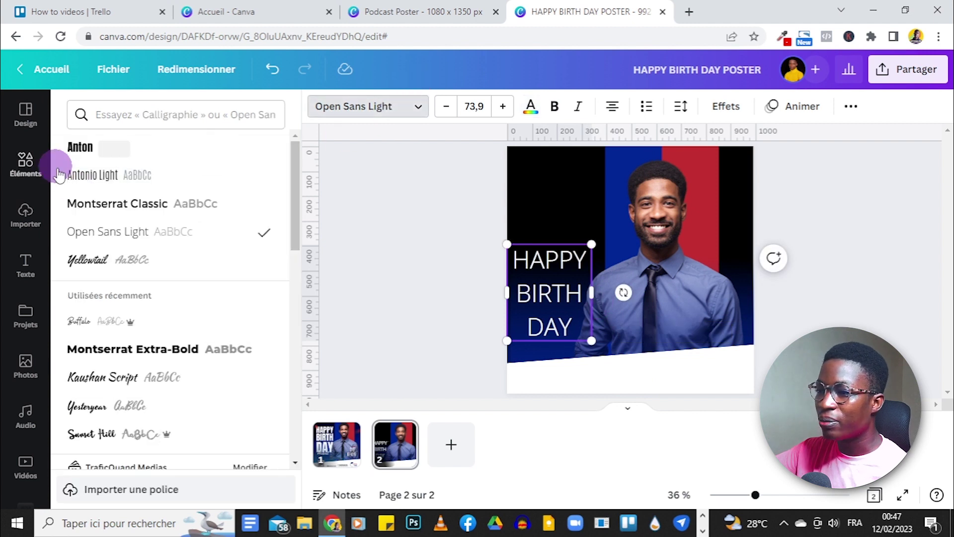
click(118, 147)
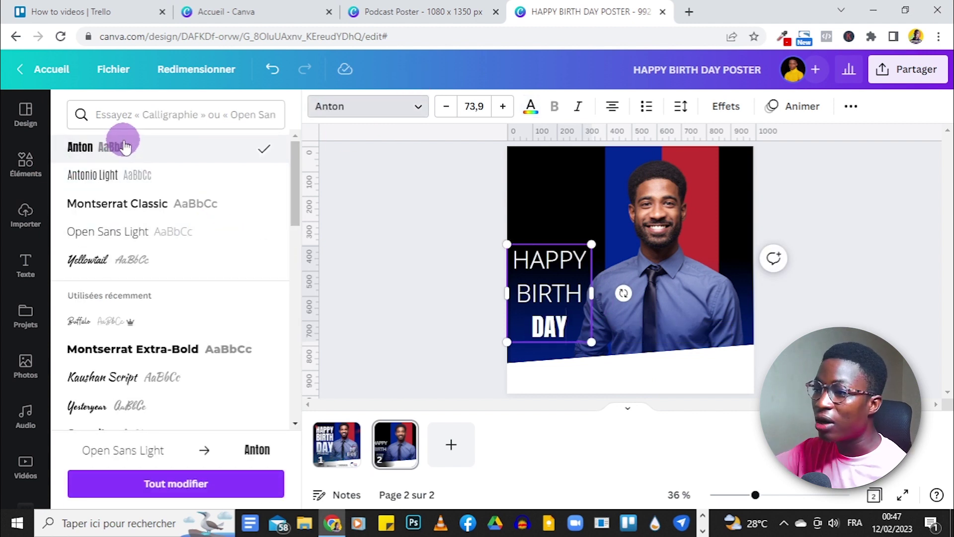
click(549, 288)
key(ctrl+a)
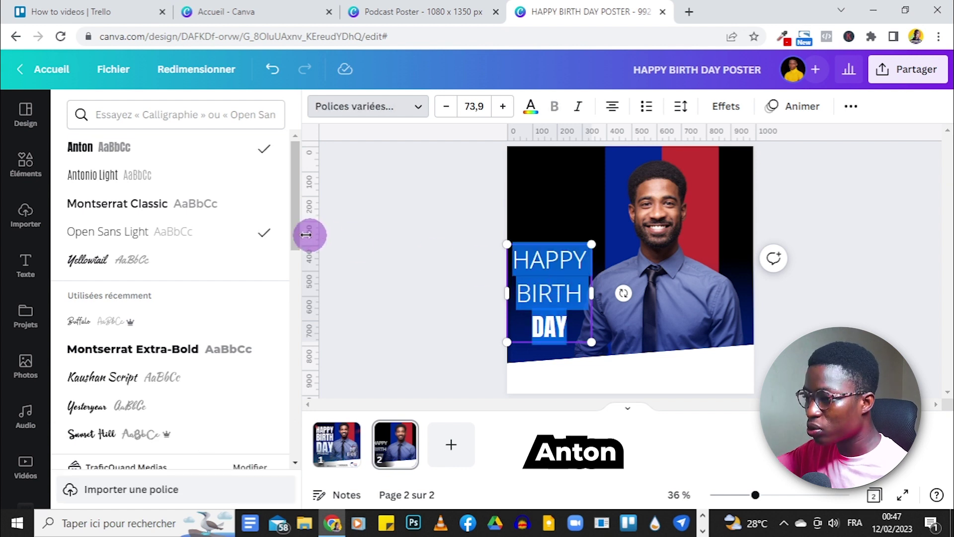
click(126, 148)
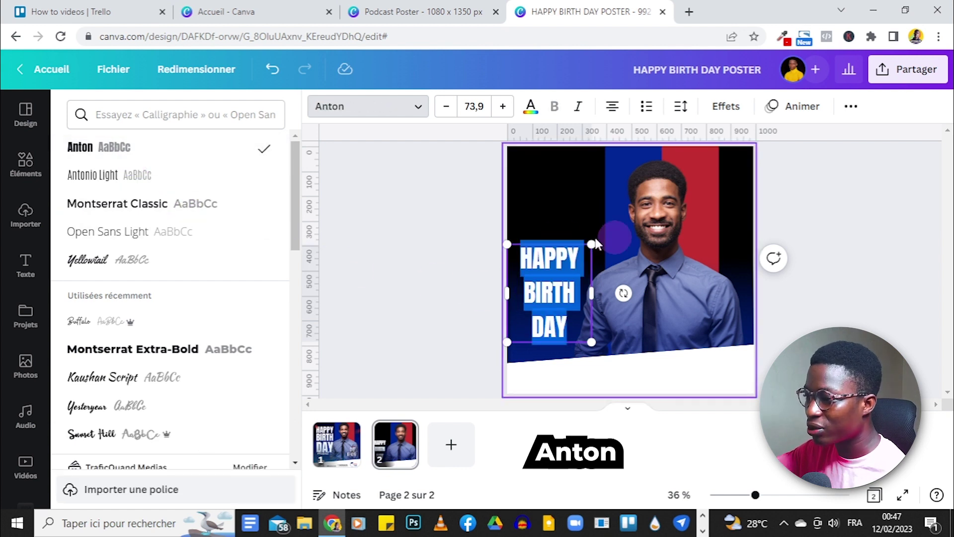
click(452, 211)
drag(552, 262, 561, 192)
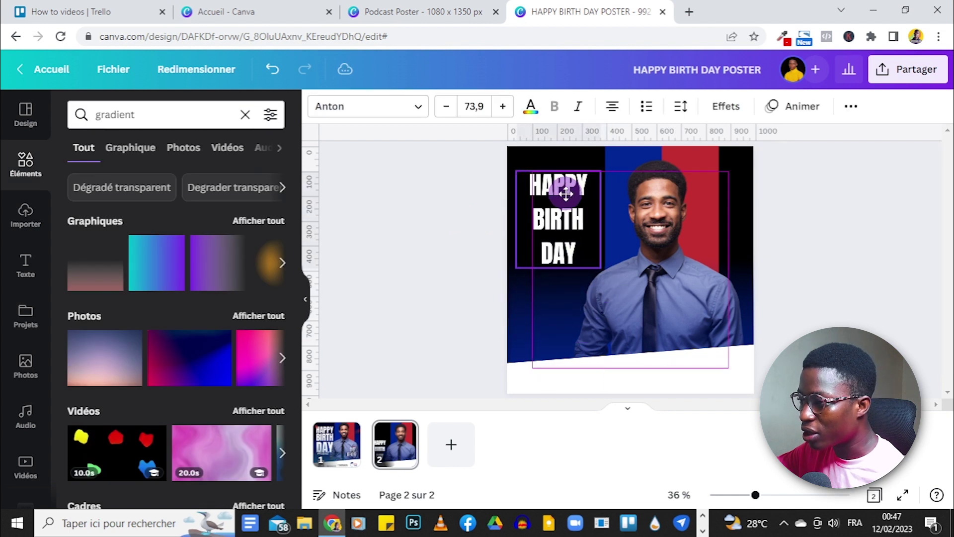
Step: Check the title on page 1, and enlarge the word HAPPY on page 2 to about size 106
key(Escape)
scroll(713, 237, up, 5)
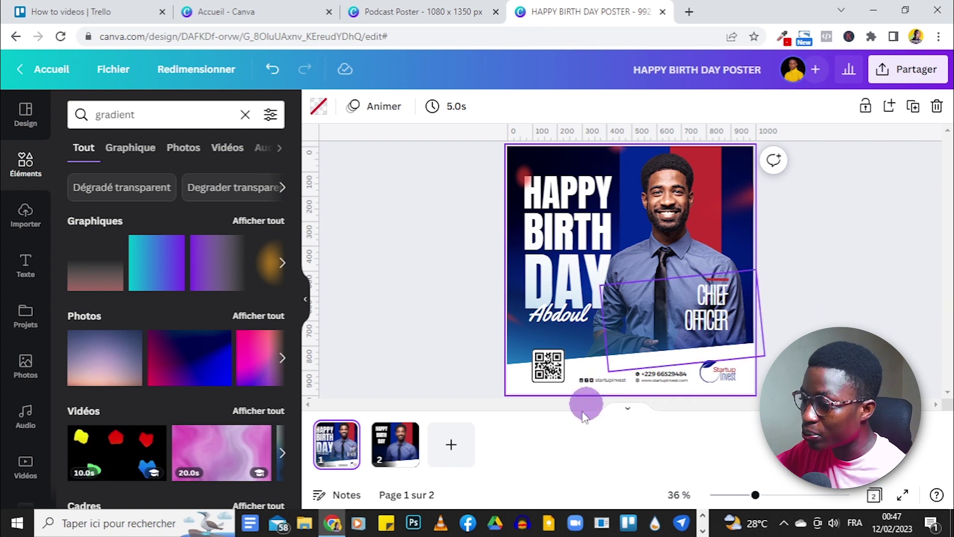
click(390, 445)
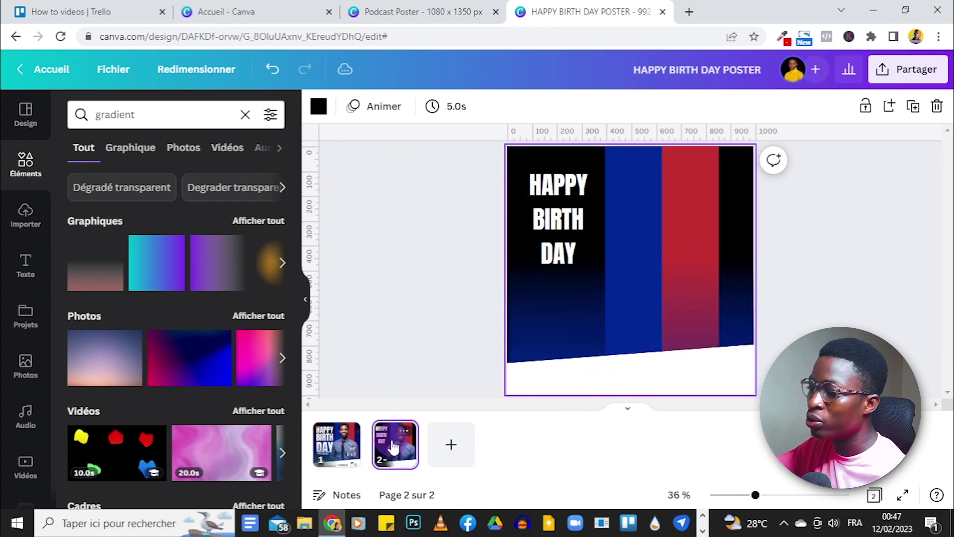
click(547, 198)
double_click(555, 183)
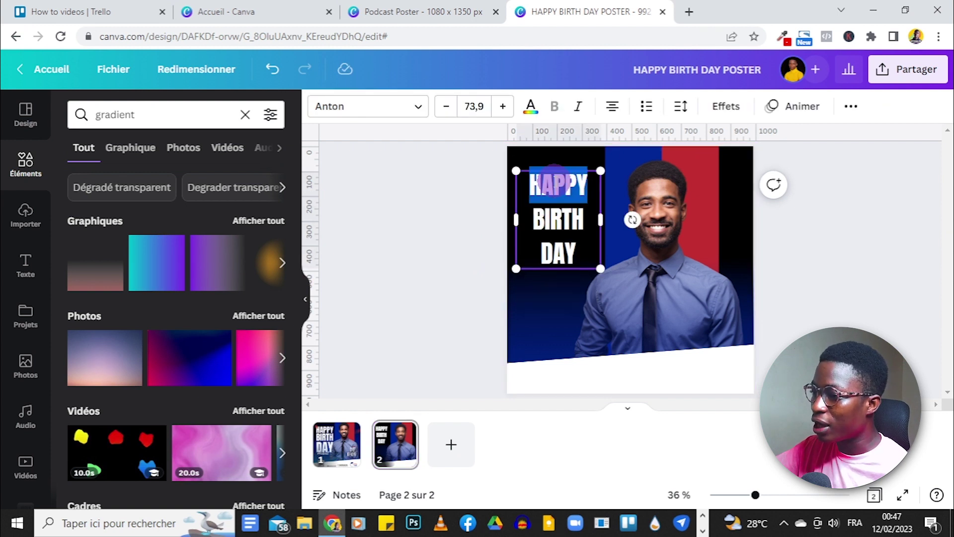
click(509, 111)
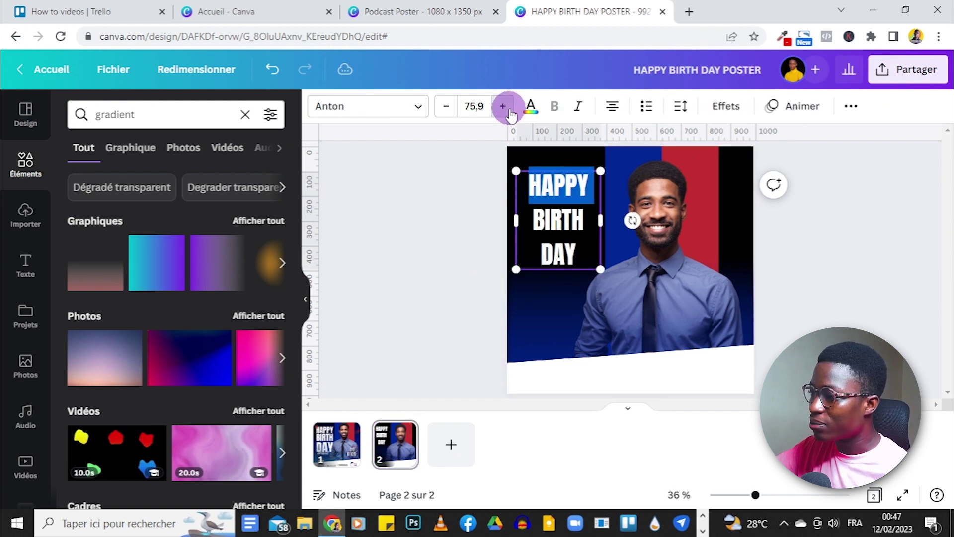
click(509, 110)
click(509, 110)
click(509, 110)
click(509, 111)
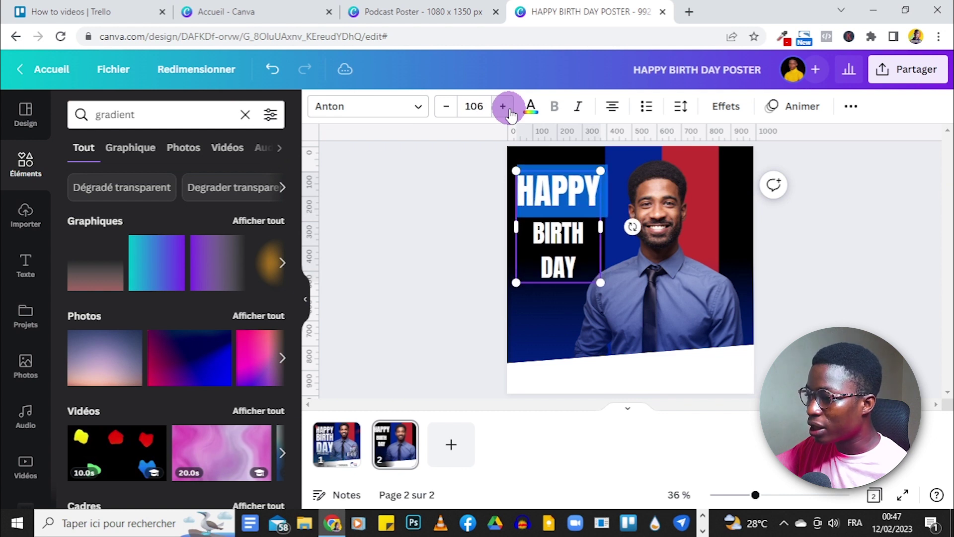
Step: Enlarge the word BIRTH to about size 118 so it is as wide as HAPPY
click(426, 252)
double_click(555, 231)
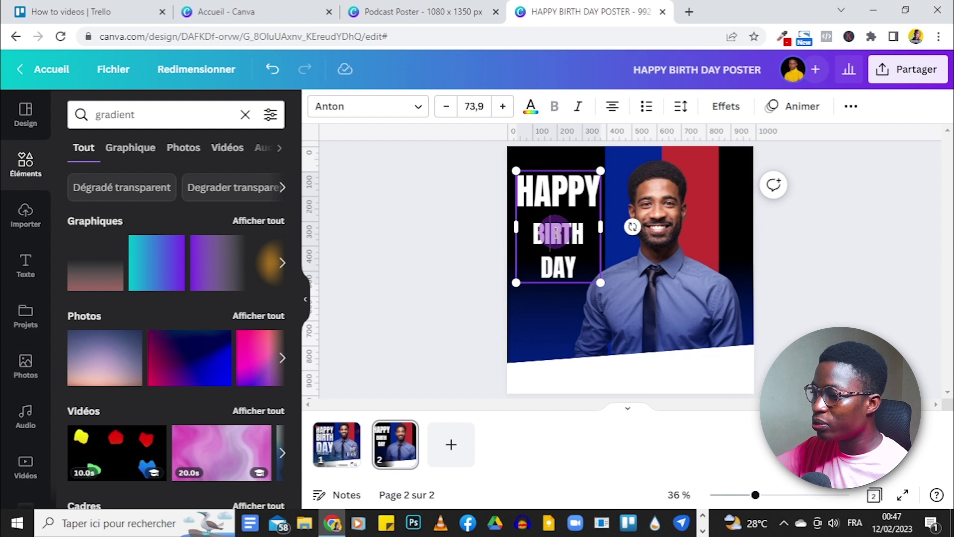
click(502, 109)
click(502, 109)
click(502, 110)
click(502, 109)
click(502, 109)
click(501, 110)
click(502, 110)
click(502, 109)
click(503, 110)
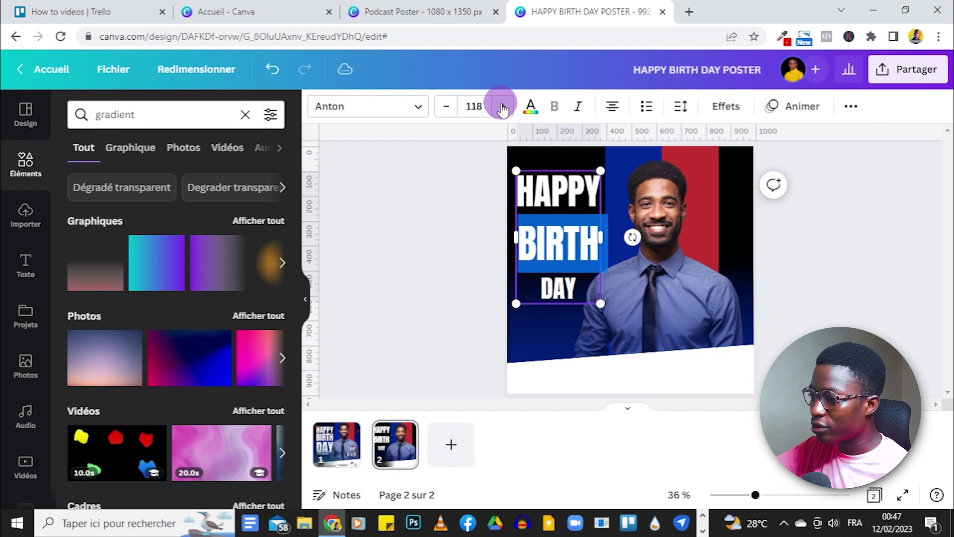
click(503, 110)
Step: Enlarge the word DAY until it spans the same width as HAPPY and BIRTH
click(602, 286)
double_click(571, 288)
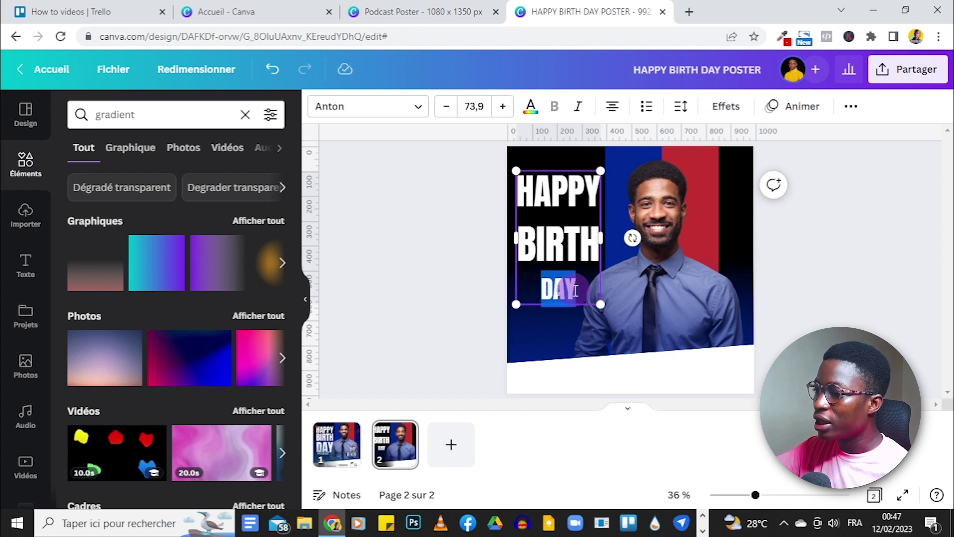
click(497, 108)
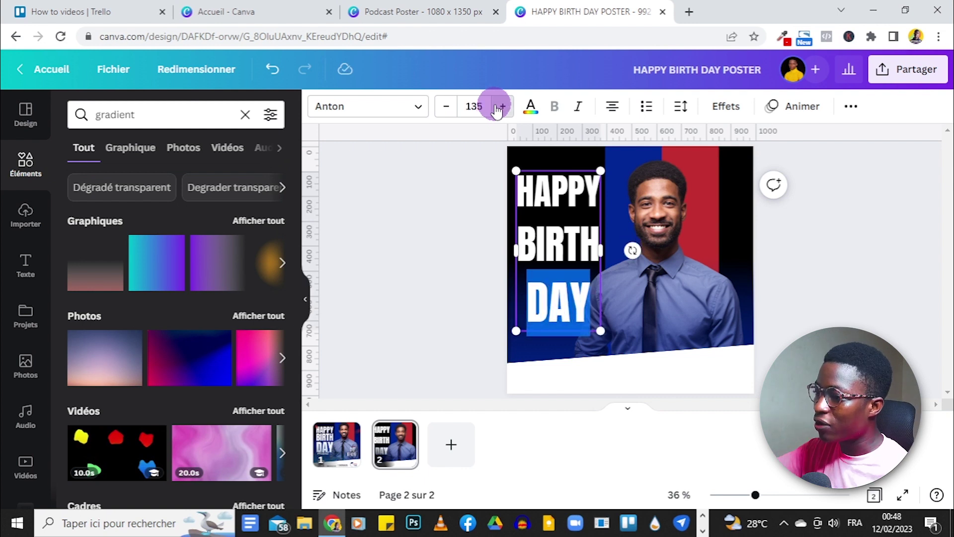
drag(497, 111, 500, 113)
click(436, 245)
Step: Compare the title with page 1 and reduce its line spacing on page 2 to 0.97
click(566, 234)
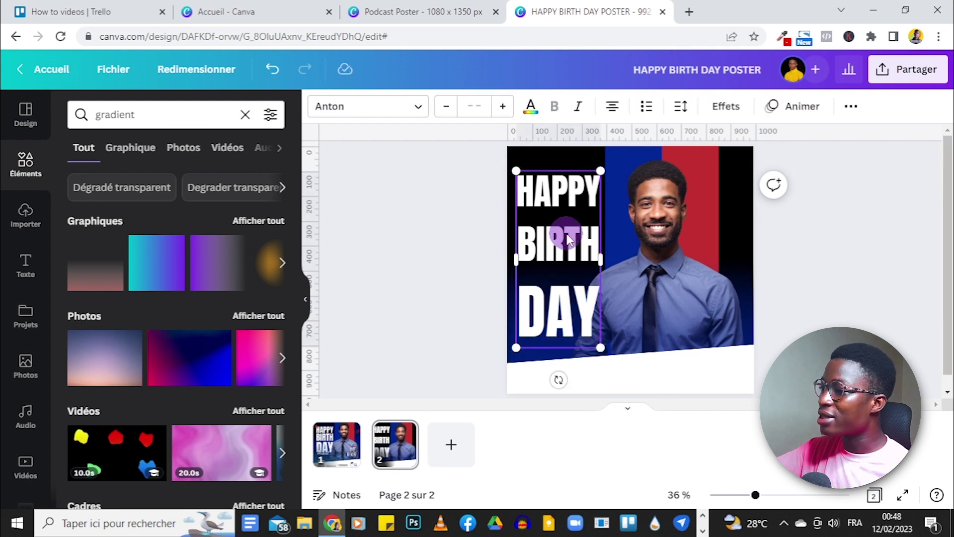
click(337, 474)
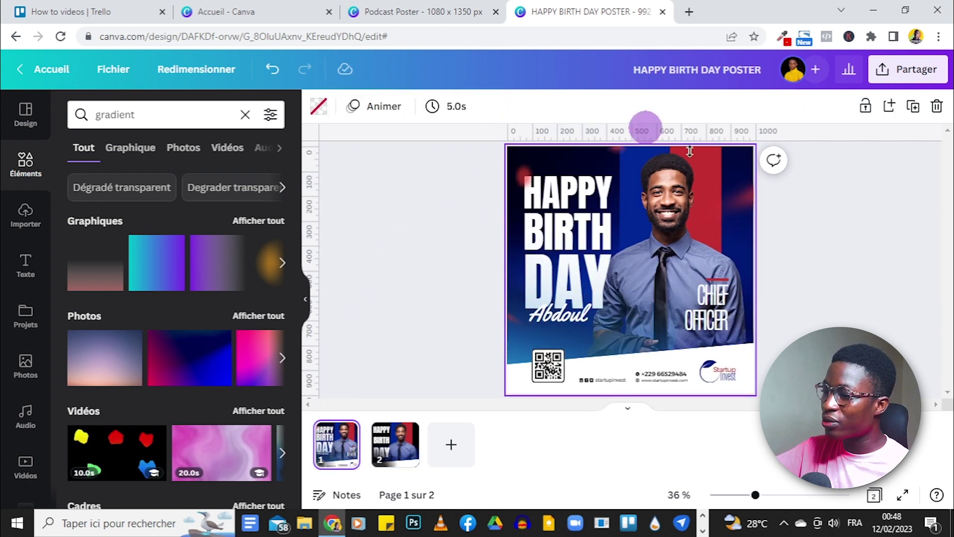
scroll(569, 251, down, 3)
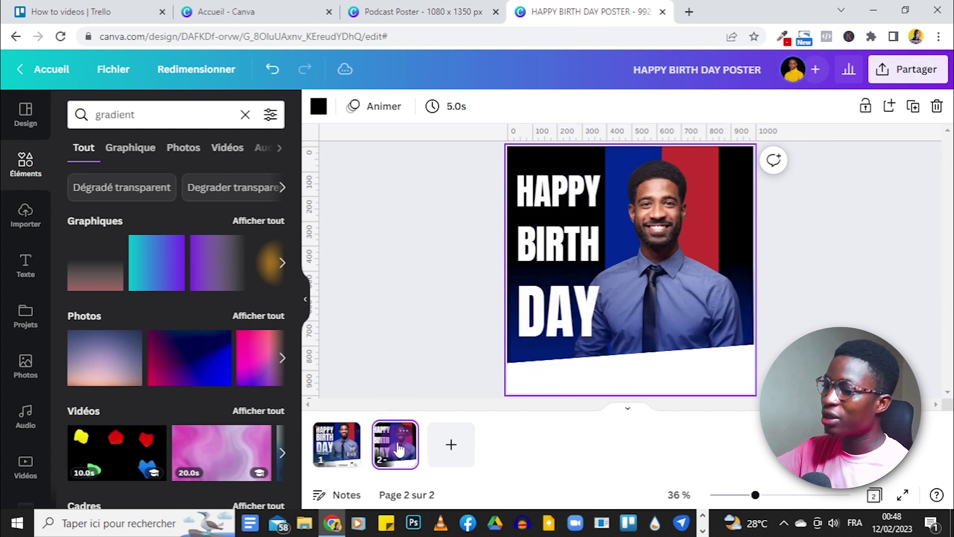
click(570, 213)
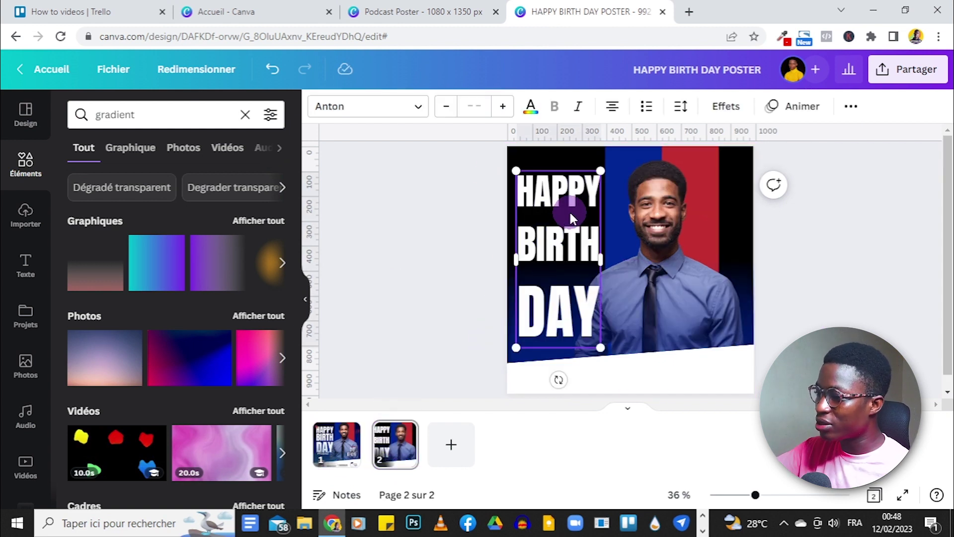
click(688, 110)
drag(784, 207, 739, 213)
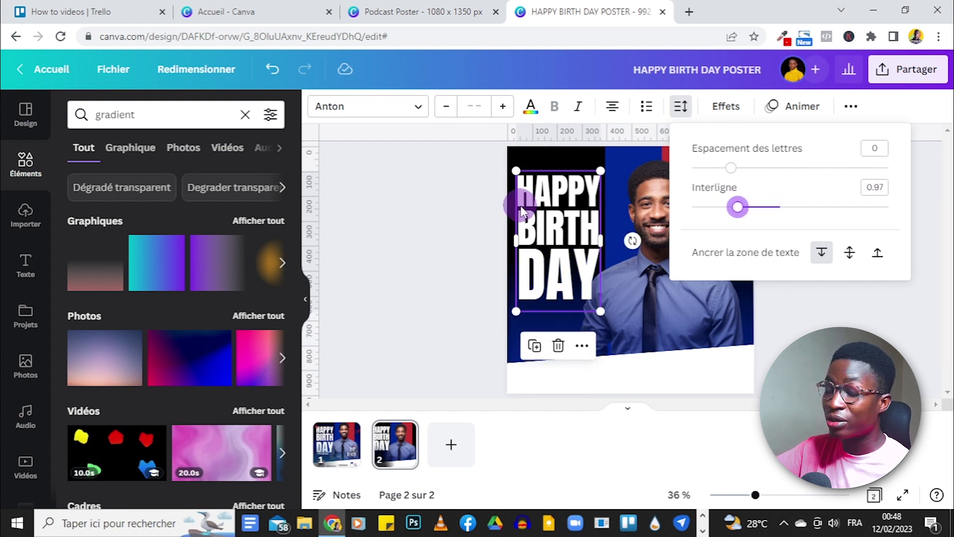
click(440, 228)
click(440, 227)
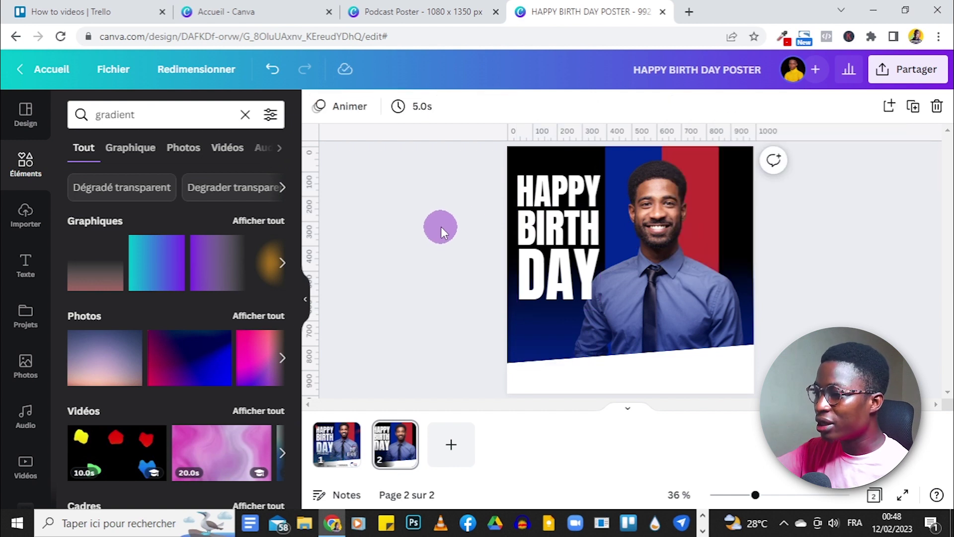
Step: Enlarge the HAPPY BIRTH DAY title slightly and shift it toward the man to match page 1's placement
click(591, 301)
drag(593, 306, 608, 320)
drag(560, 277, 571, 281)
click(440, 244)
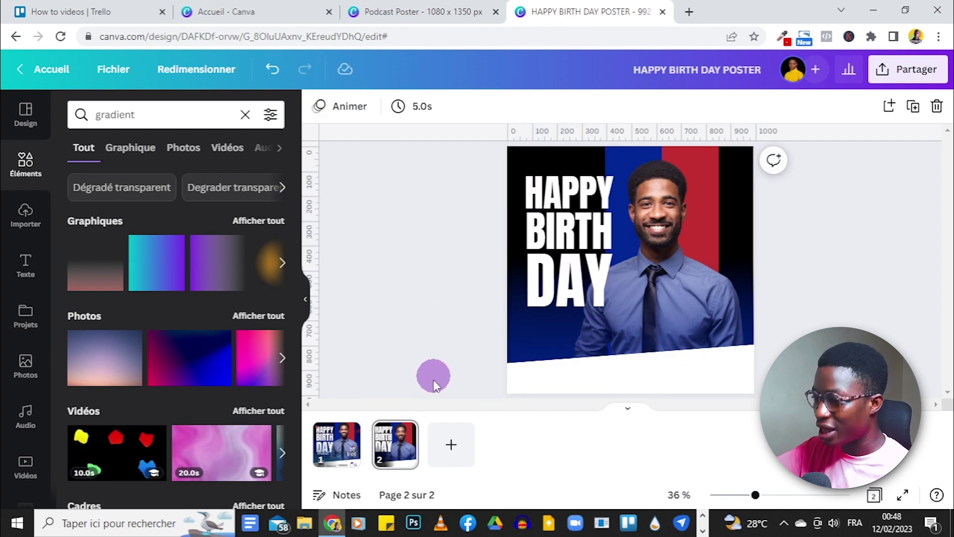
Step: Compare page 2 with page 1, examining the name, job title, contact details and logo still missing from the copy
click(354, 430)
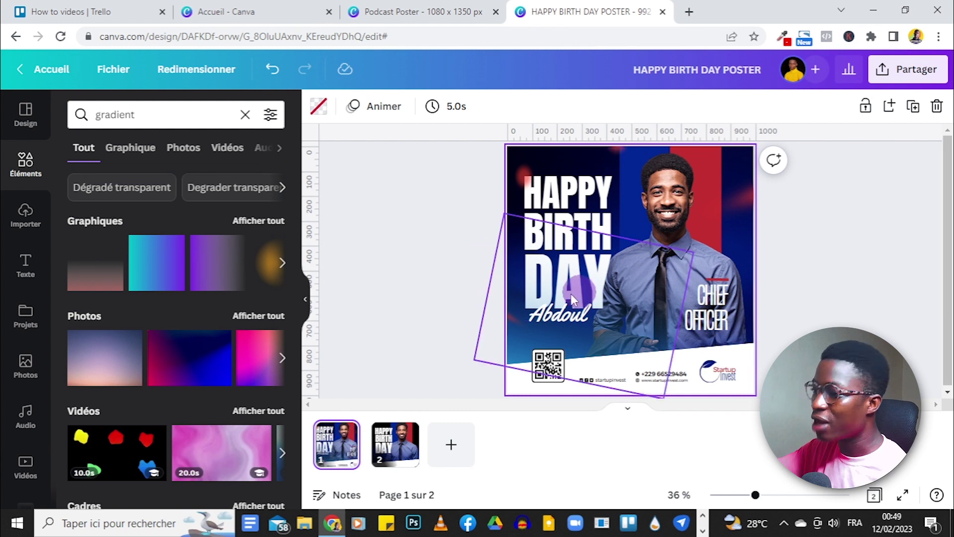
click(395, 444)
click(665, 207)
click(750, 230)
click(628, 416)
click(338, 444)
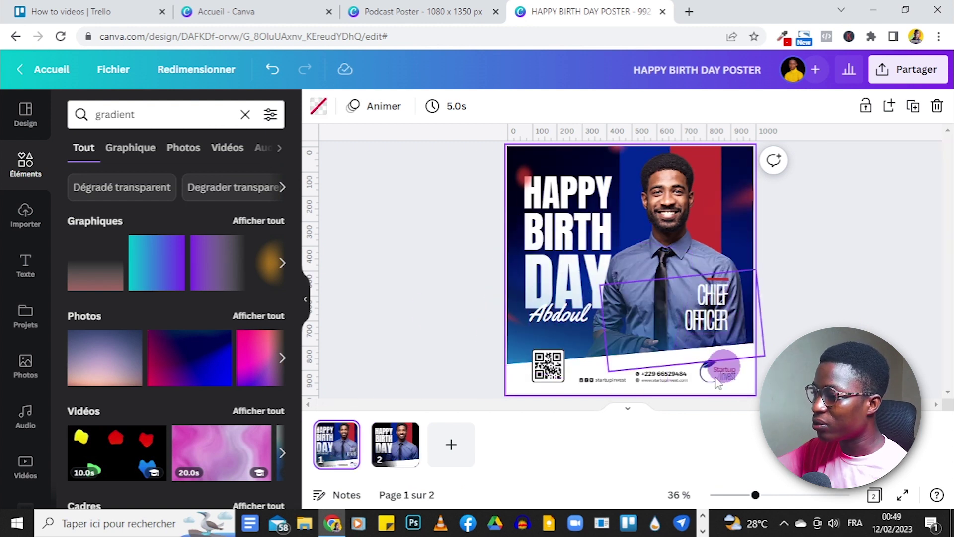
click(750, 301)
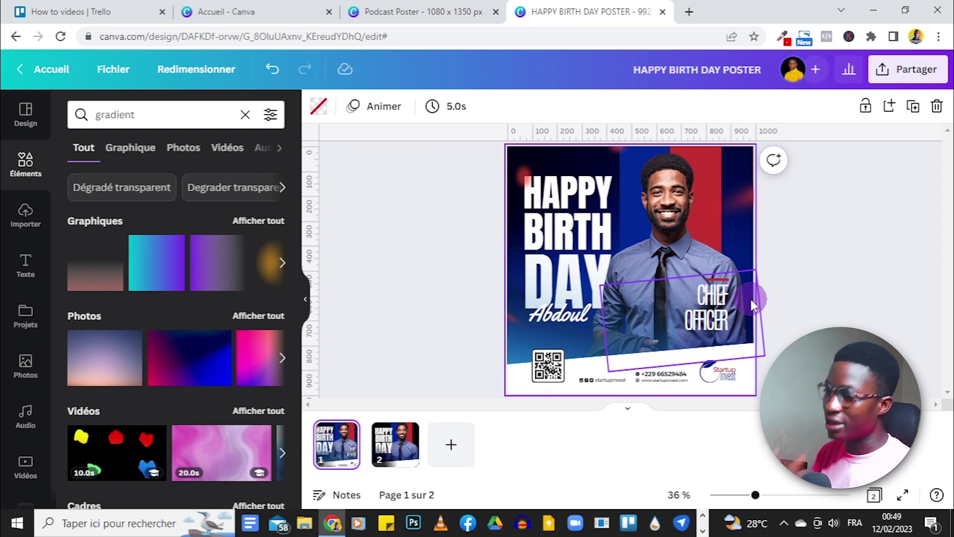
Step: Add two text boxes on page 2: the celebrated person's first name below DAY, and CHEF OFFICIER, left-aligned, over the shirt
click(395, 444)
text(t)
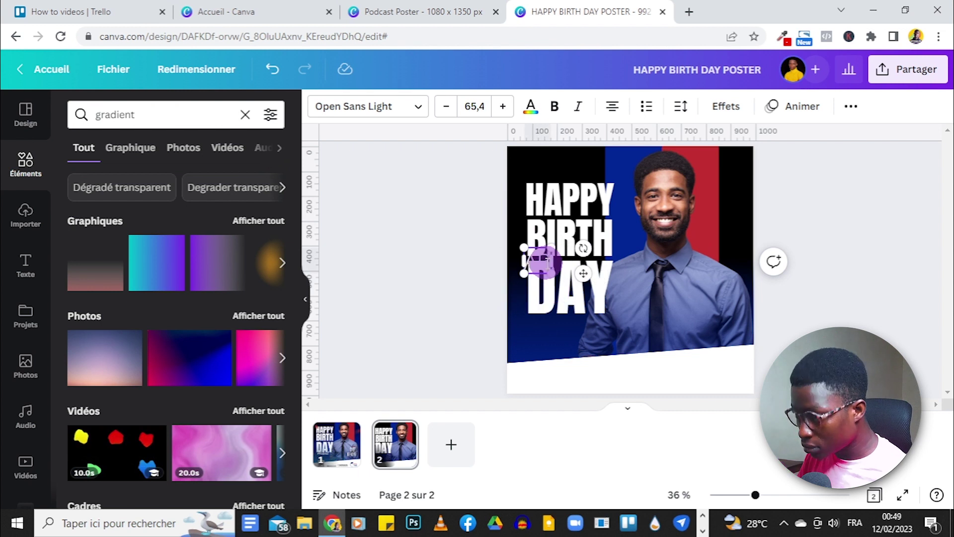
text(Abdoul)
drag(583, 272, 560, 366)
text(tCHEF OFFICIER)
click(612, 106)
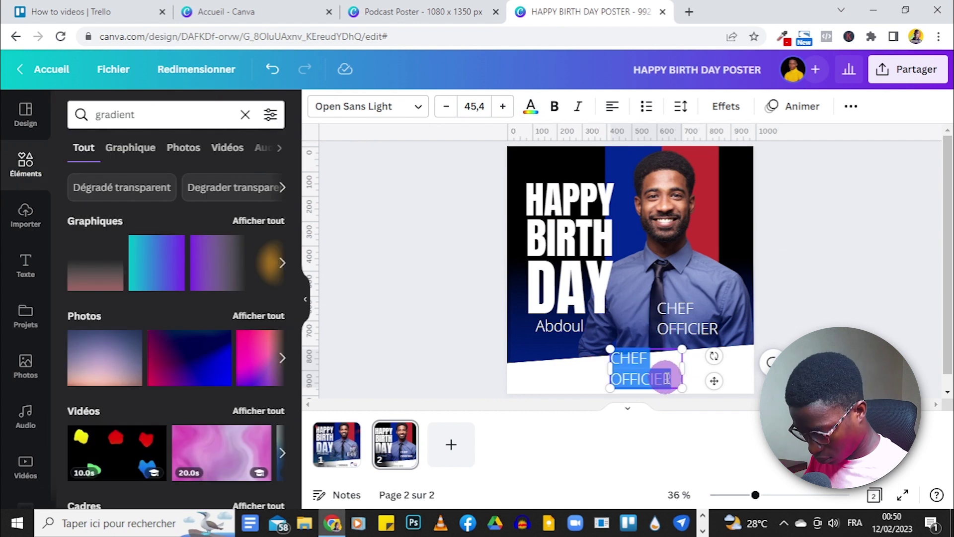
Step: Add a smaller text reading Startupinvest in the white footer band of page 2
text(STARTUPINVEST)
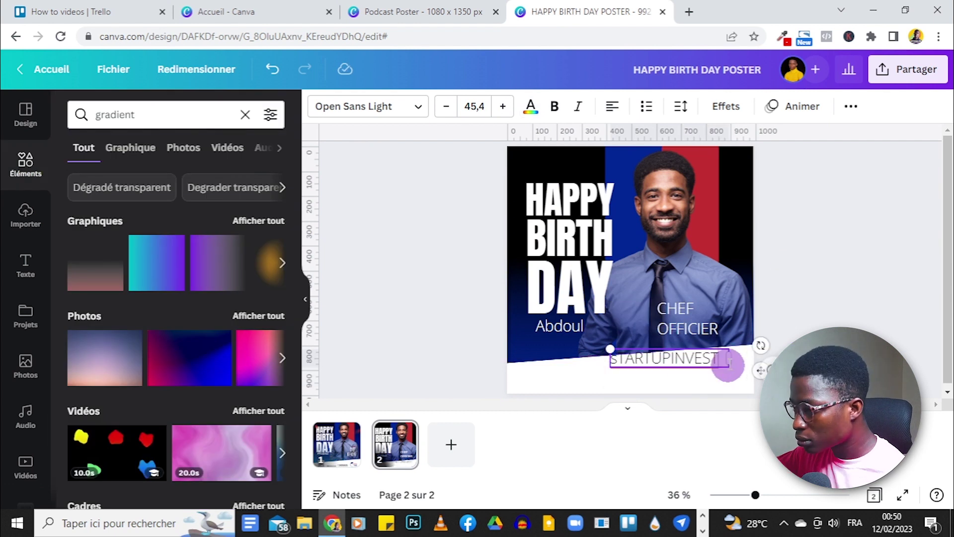
scroll(728, 361, up, 2)
click(647, 371)
key(Escape)
key(Escape)
click(613, 370)
drag(613, 370, 711, 371)
double_click(711, 386)
text(www.startupinvest.com)
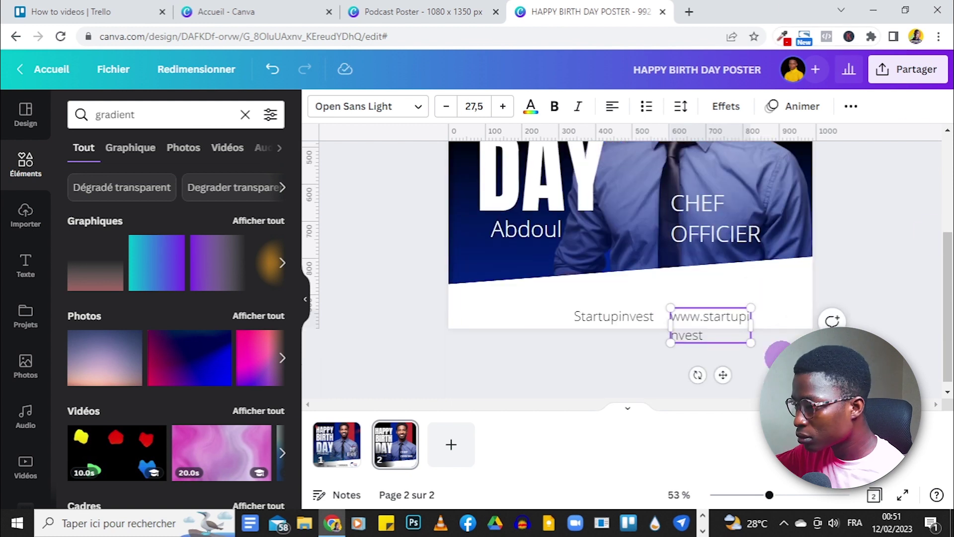
click(594, 386)
drag(593, 356, 785, 343)
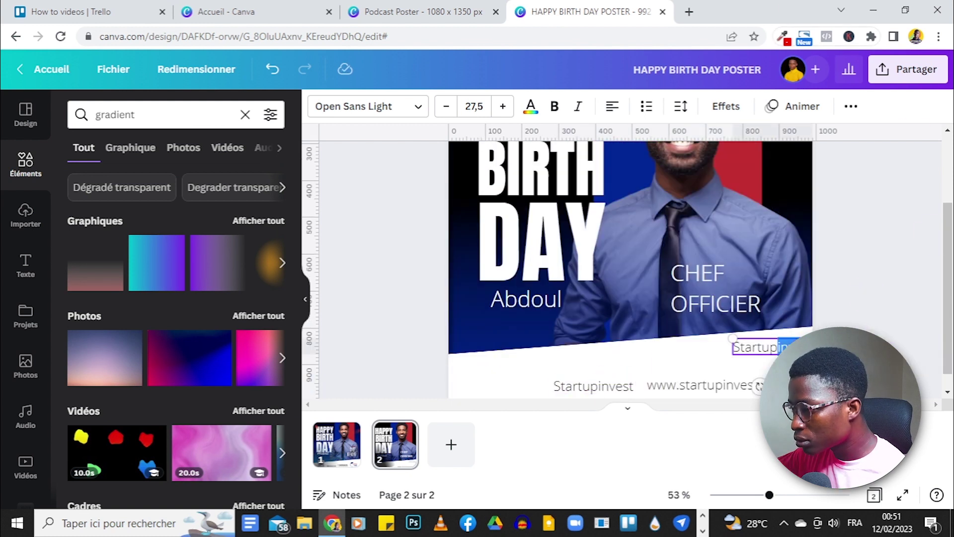
Step: Compare the texts with page 1 and set the person's first name on page 2 in the Yellowtail font
click(356, 452)
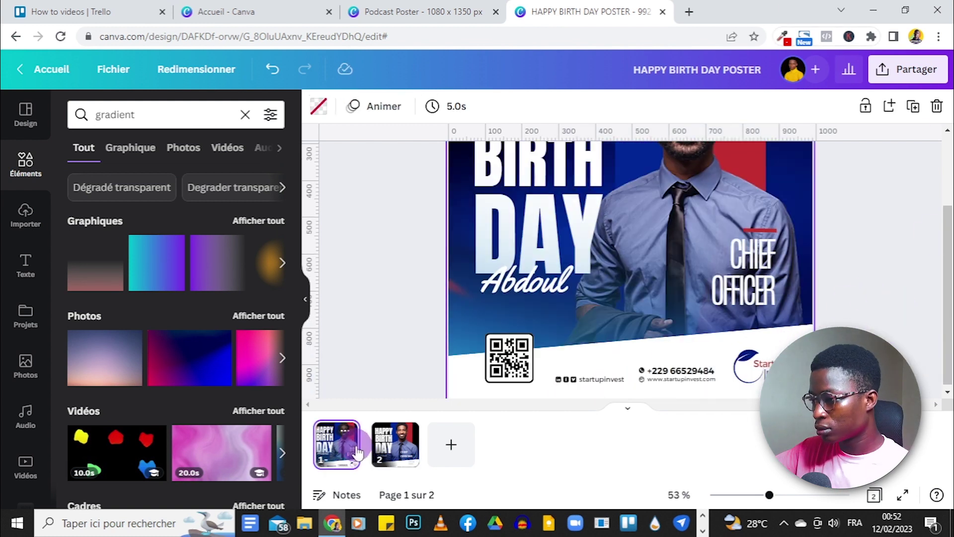
click(878, 272)
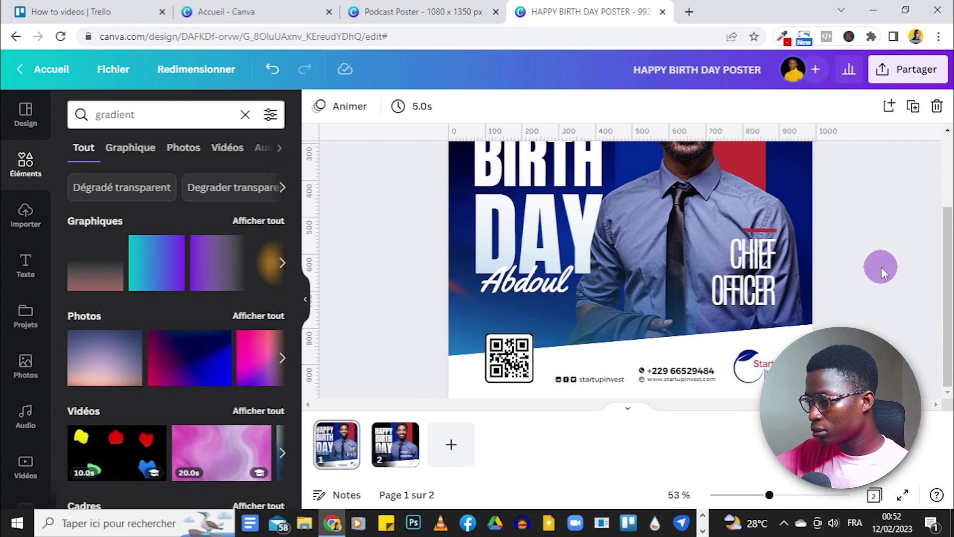
click(395, 447)
click(337, 448)
click(394, 455)
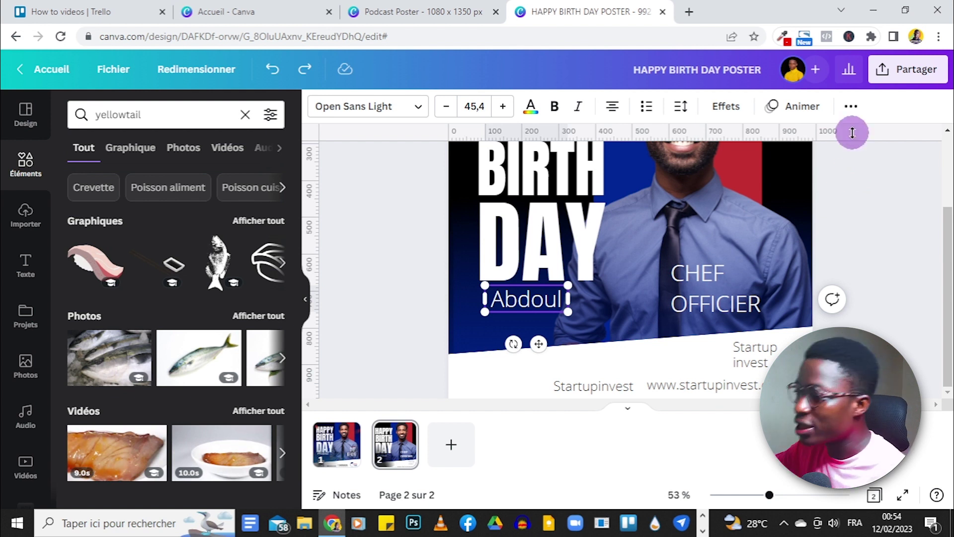
click(417, 106)
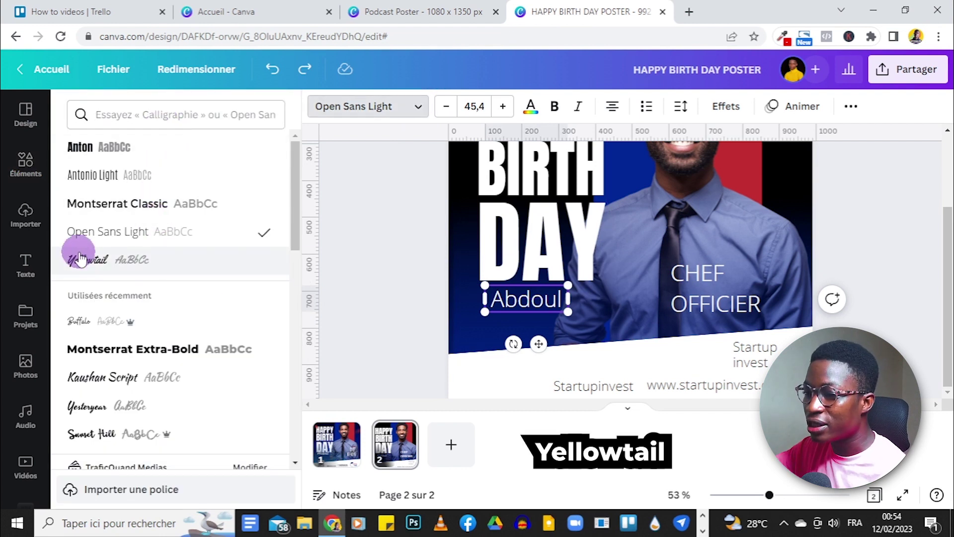
click(112, 263)
click(143, 116)
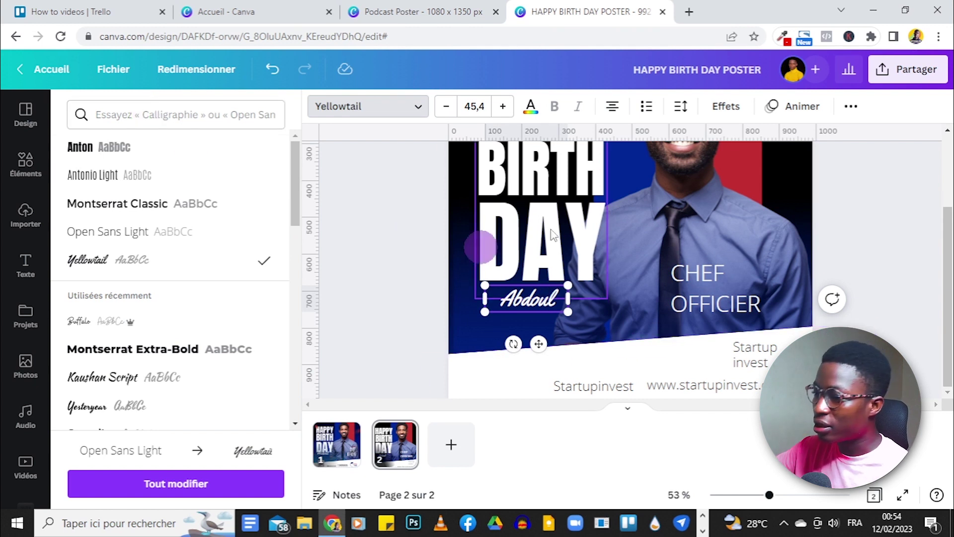
mouse_move(568, 312)
mouse_down()
mouse_move(556, 309)
mouse_move(570, 311)
mouse_up()
Step: Set the CHEF OFFICIER text in the Antonio Light font and narrow its box to fit the words
click(707, 280)
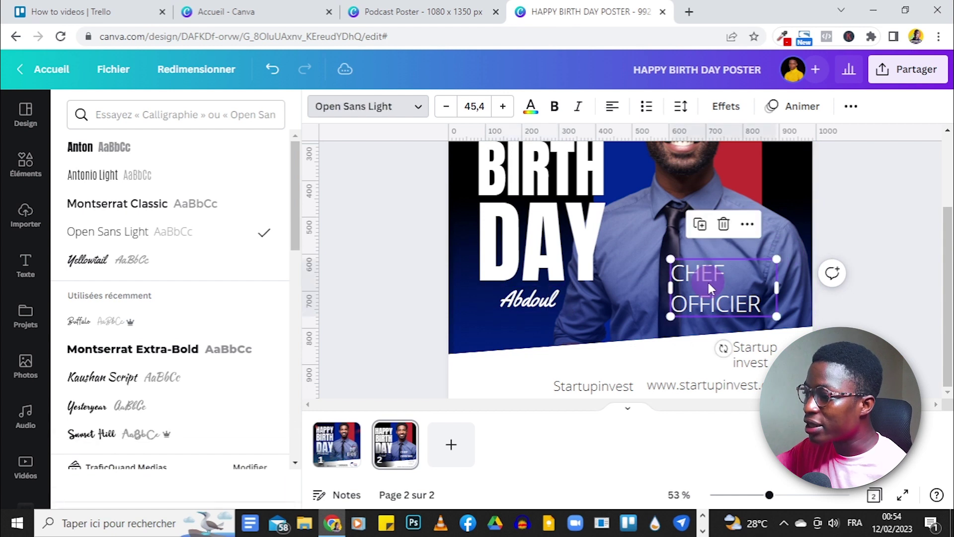
click(162, 188)
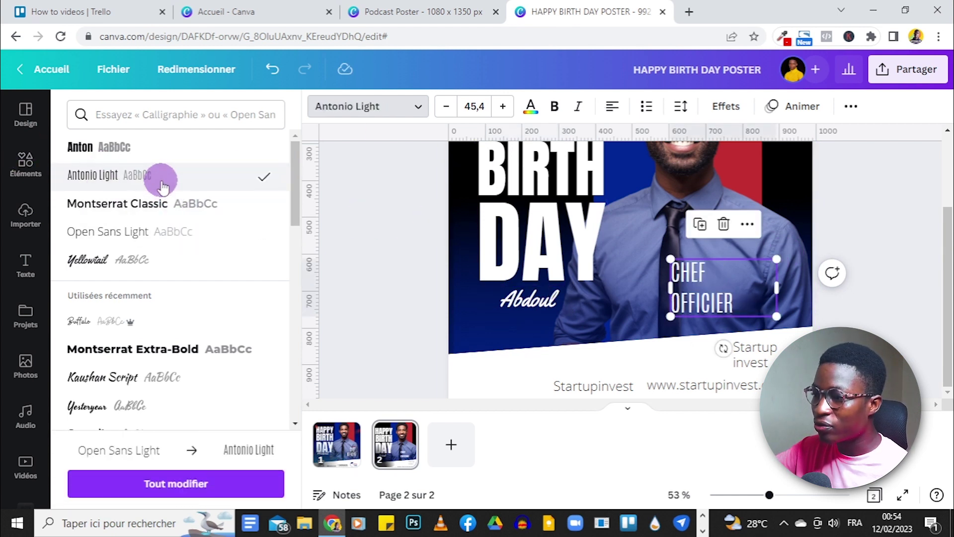
drag(779, 285, 744, 301)
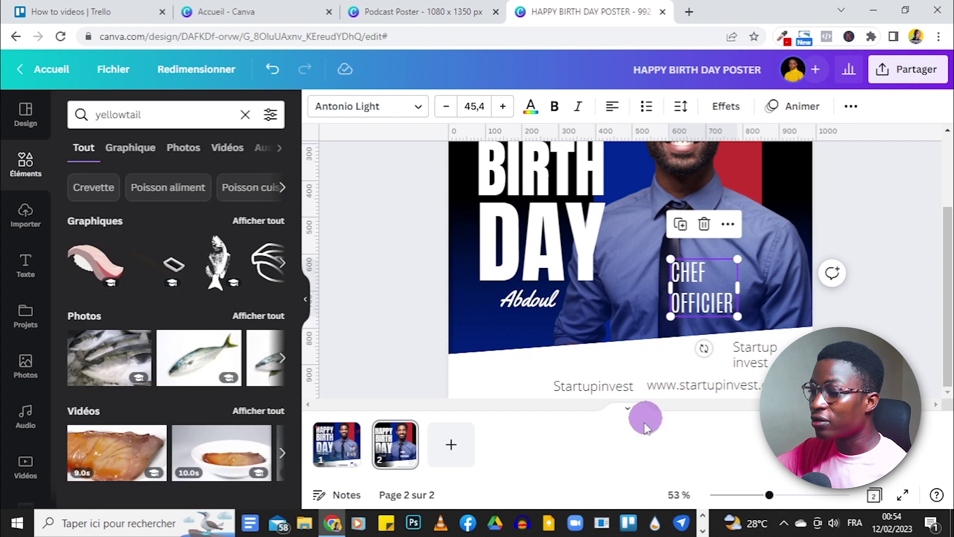
Step: Move the CHEF OFFICIER text toward the poster's right edge and check its placement against page 1
key(ctrl+alt+0)
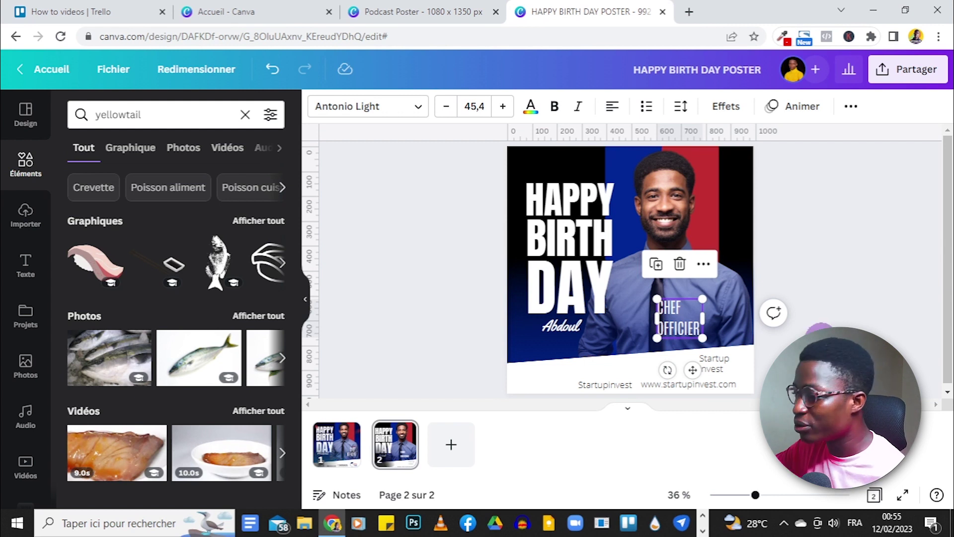
mouse_move(754, 494)
mouse_down()
mouse_move(745, 493)
mouse_move(766, 495)
mouse_up()
drag(709, 343, 740, 334)
click(905, 270)
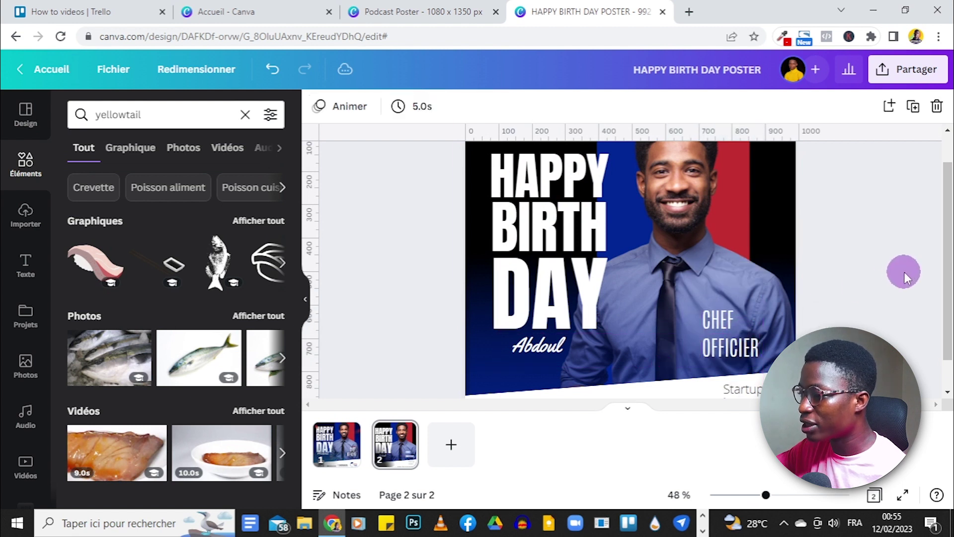
click(351, 456)
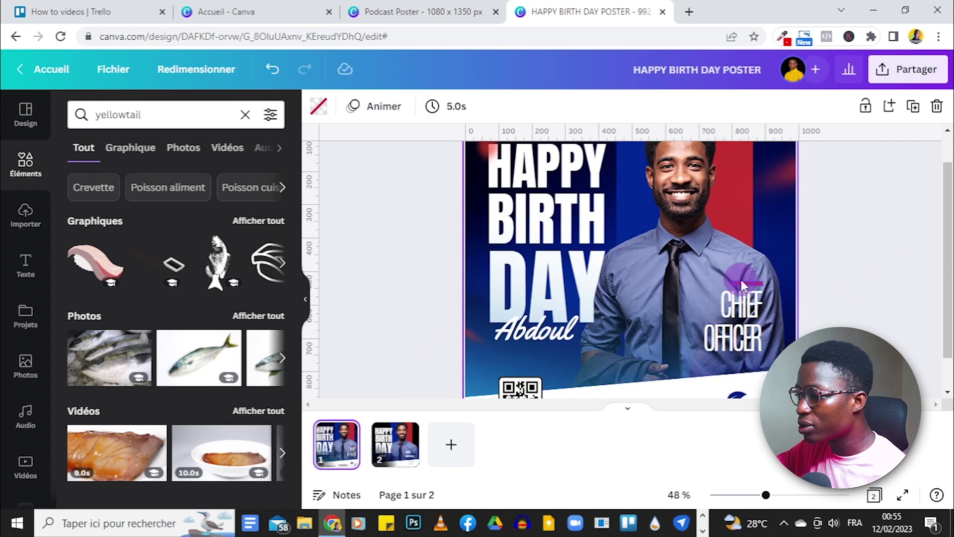
Step: Add a straight line to page 2, set its thickness to 12 and colour it the document's dark red
click(395, 443)
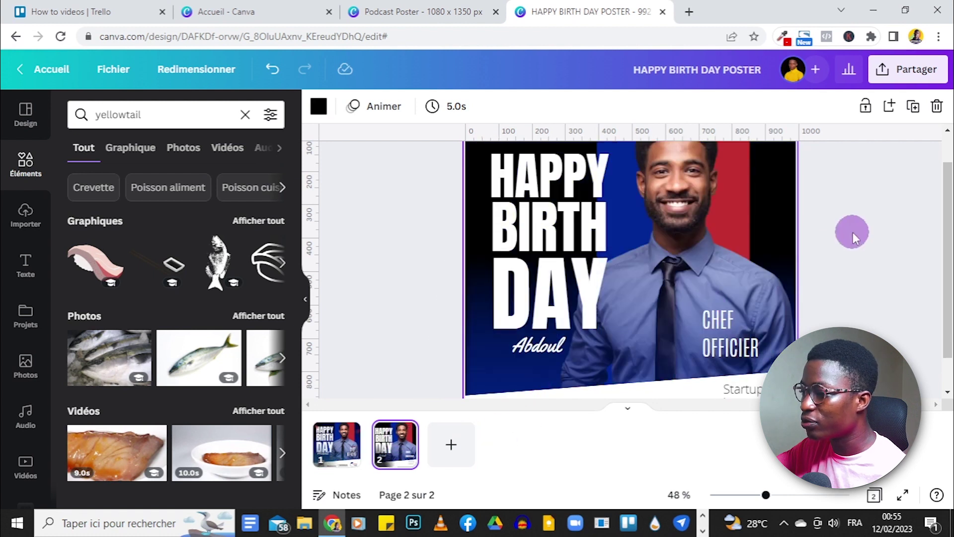
key(l)
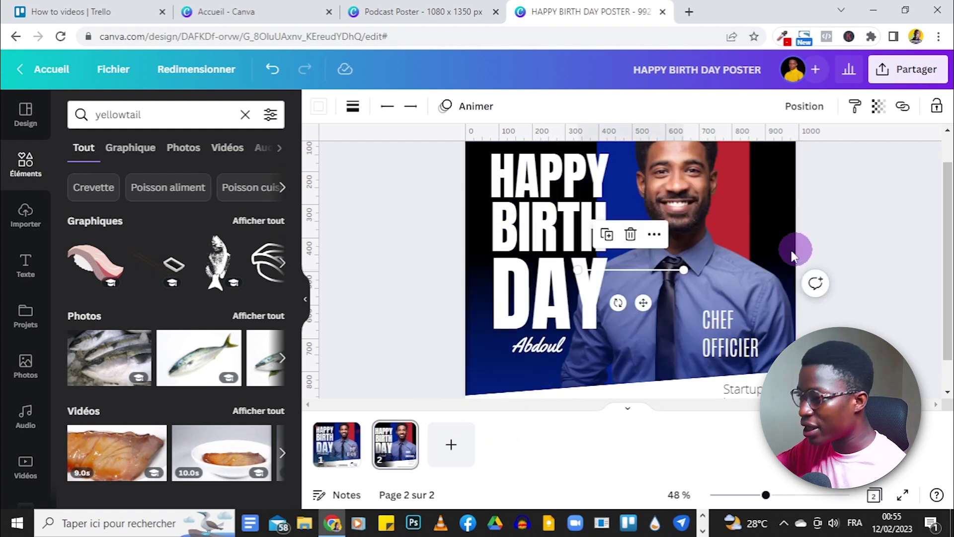
click(351, 106)
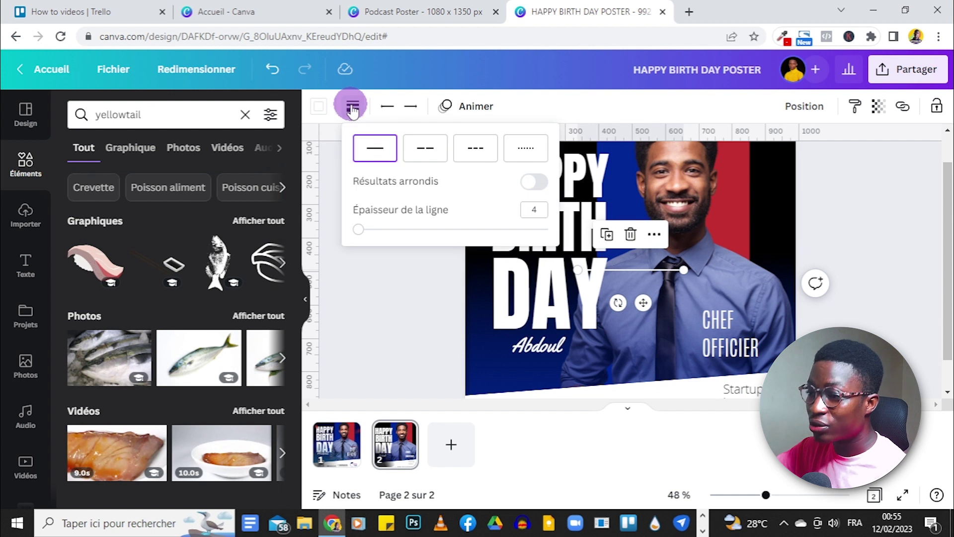
drag(358, 229, 376, 239)
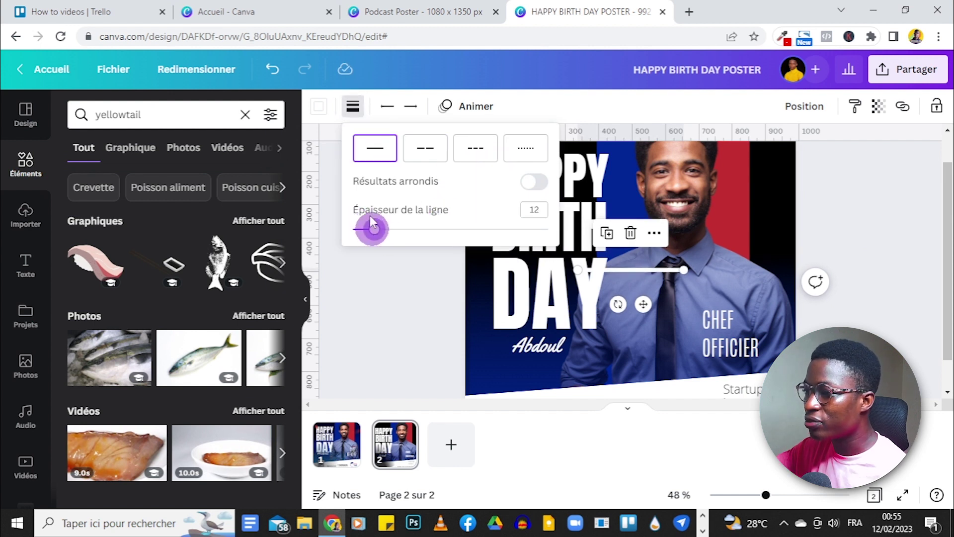
click(319, 106)
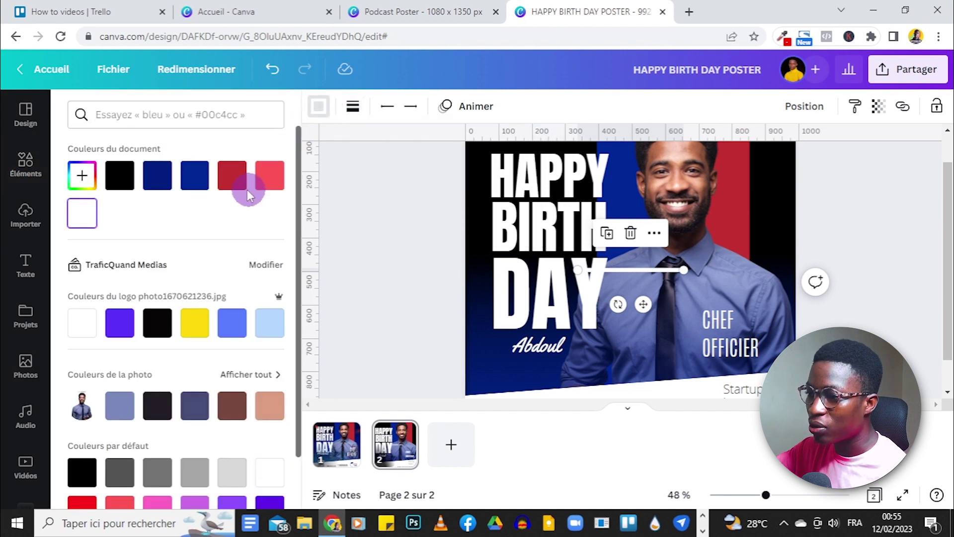
click(240, 184)
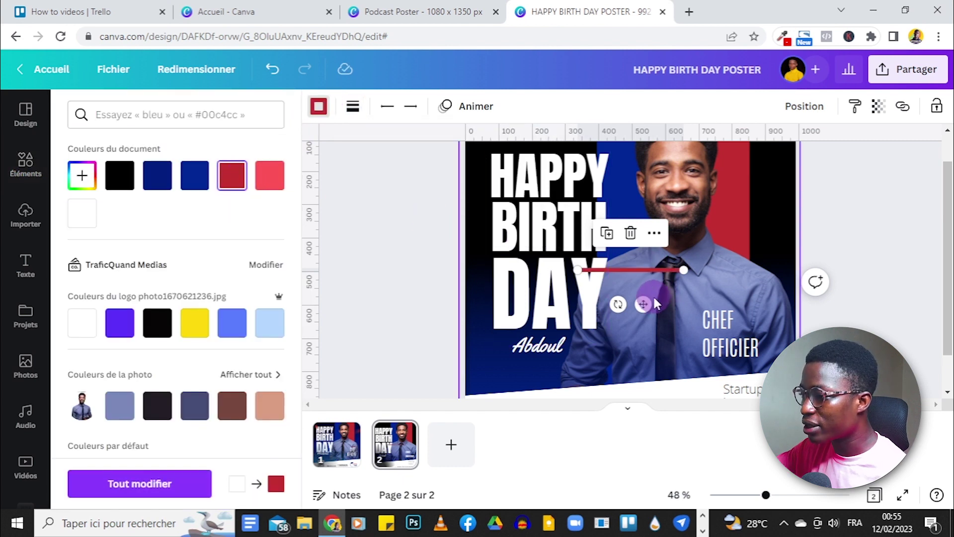
Step: Shorten the red line and place it just above the word CHEF, aligned with the text's left edge
drag(575, 268, 652, 270)
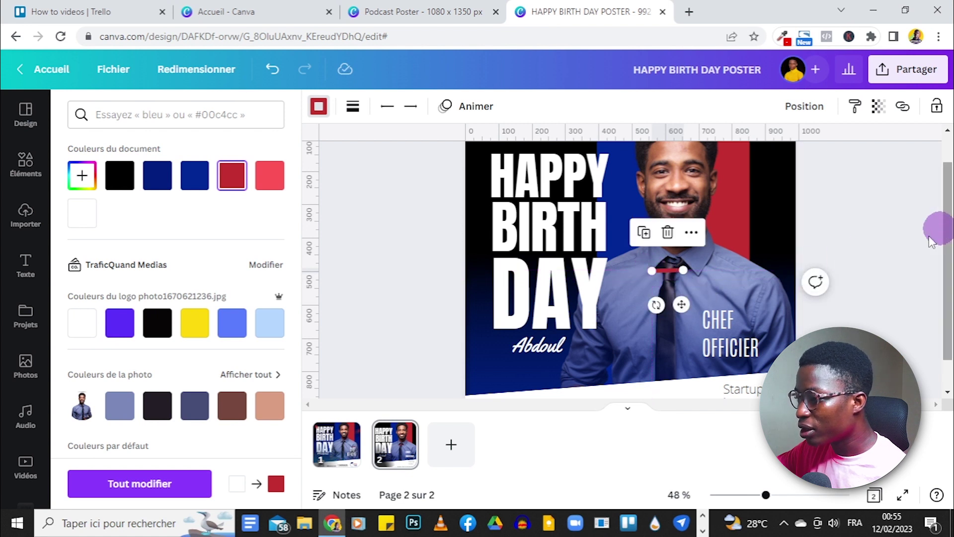
click(683, 302)
drag(683, 303, 732, 324)
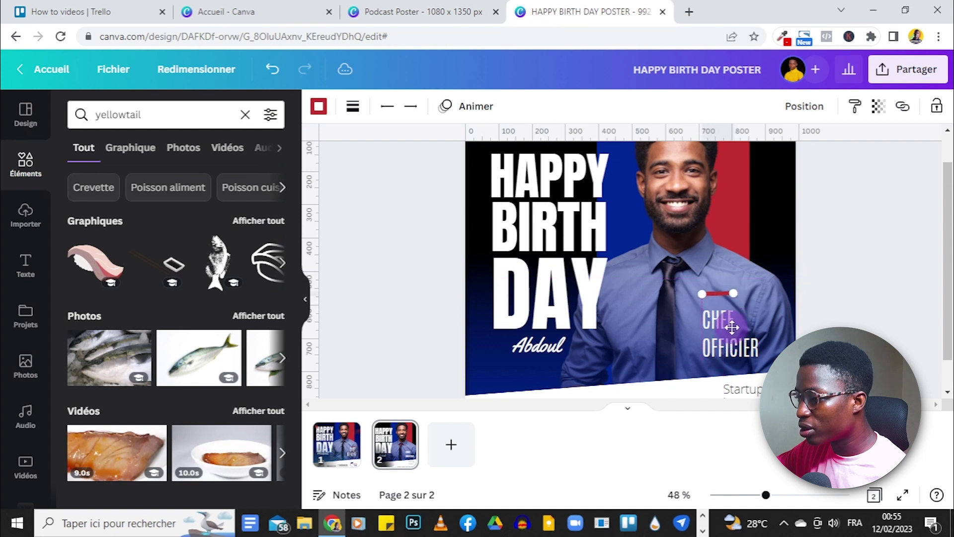
drag(731, 331, 732, 331)
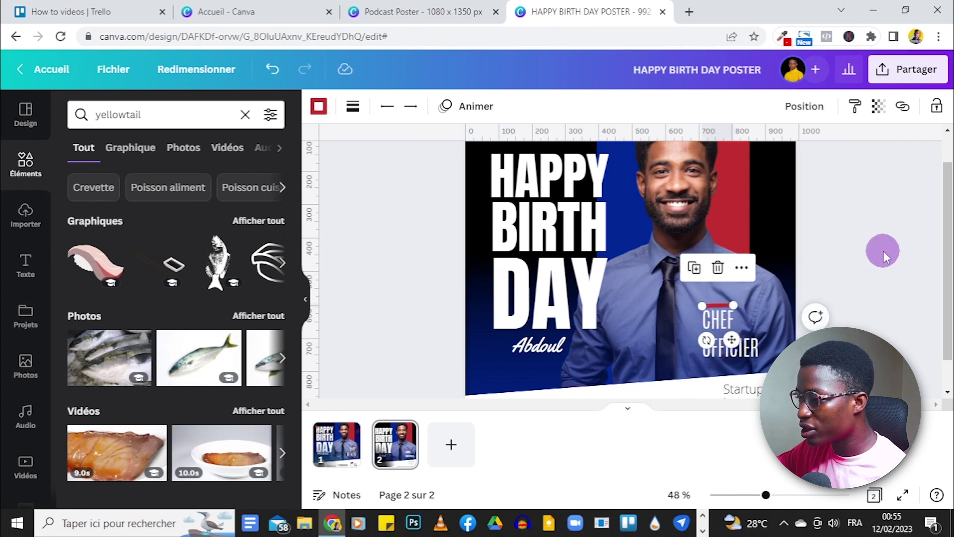
click(883, 252)
click(723, 305)
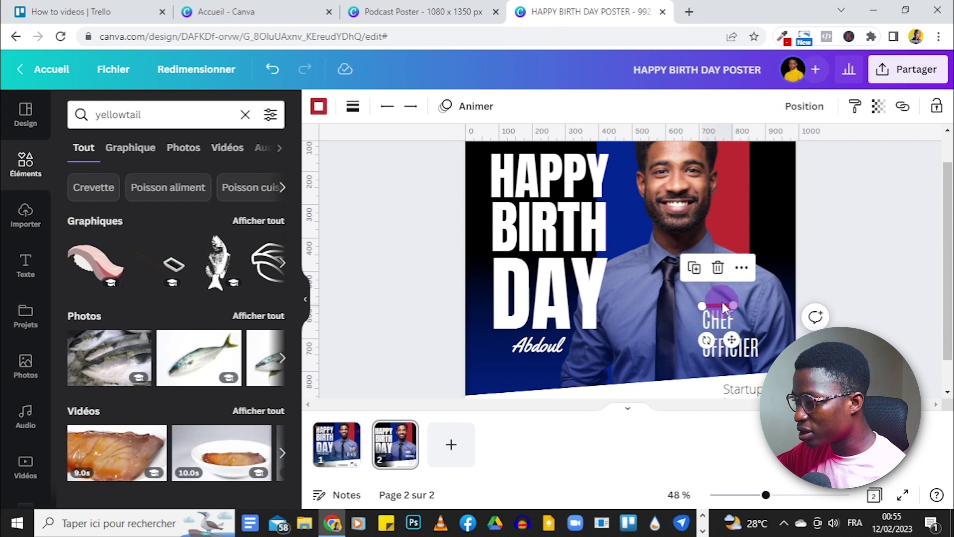
click(806, 276)
Step: Make the CHEF OFFICIER text bold and tighten its line spacing
mouse_move(766, 495)
mouse_down()
mouse_move(745, 493)
mouse_move(762, 495)
mouse_up()
click(740, 347)
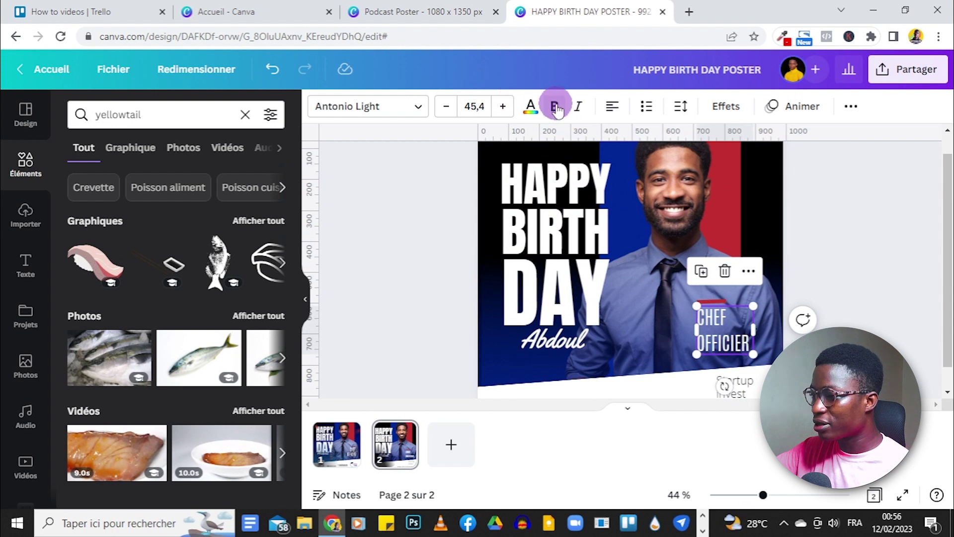
click(680, 107)
drag(769, 205, 750, 207)
click(828, 323)
click(848, 303)
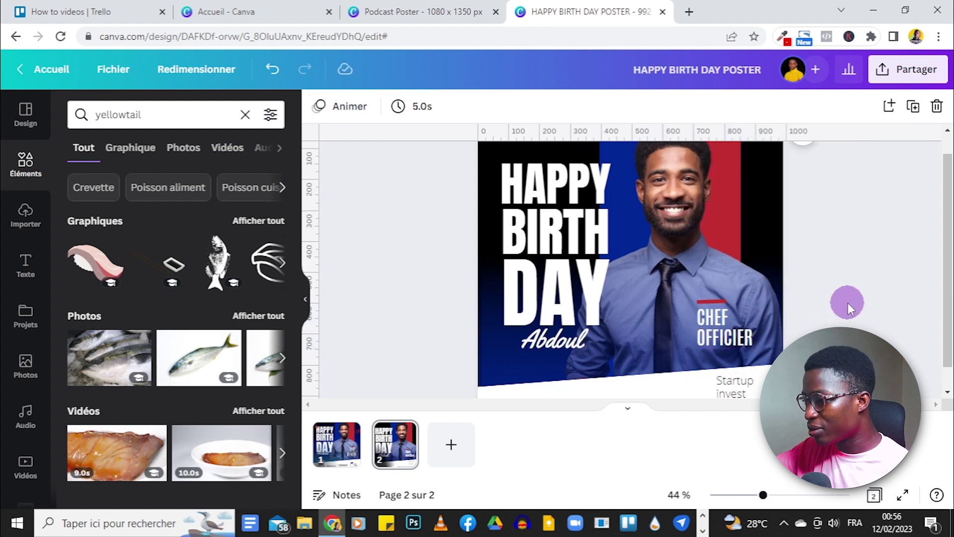
Step: Right-align the CHIEF OFFICIER text and shift it slightly away from the poster's right edge
drag(881, 216, 713, 253)
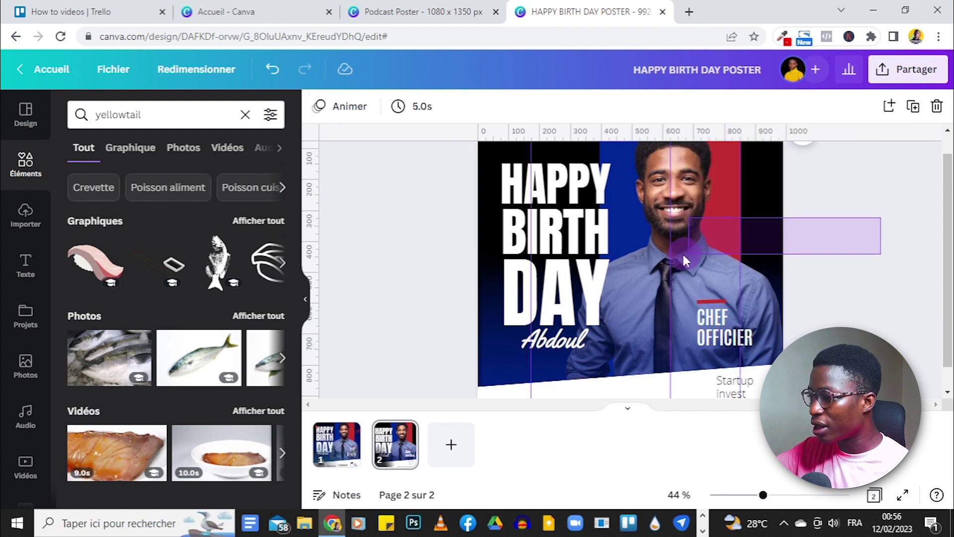
click(867, 254)
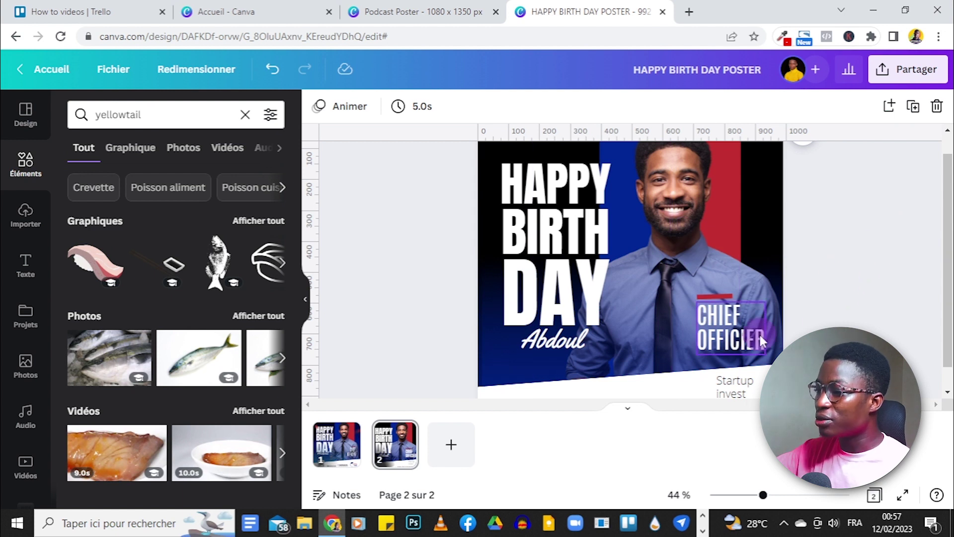
click(759, 332)
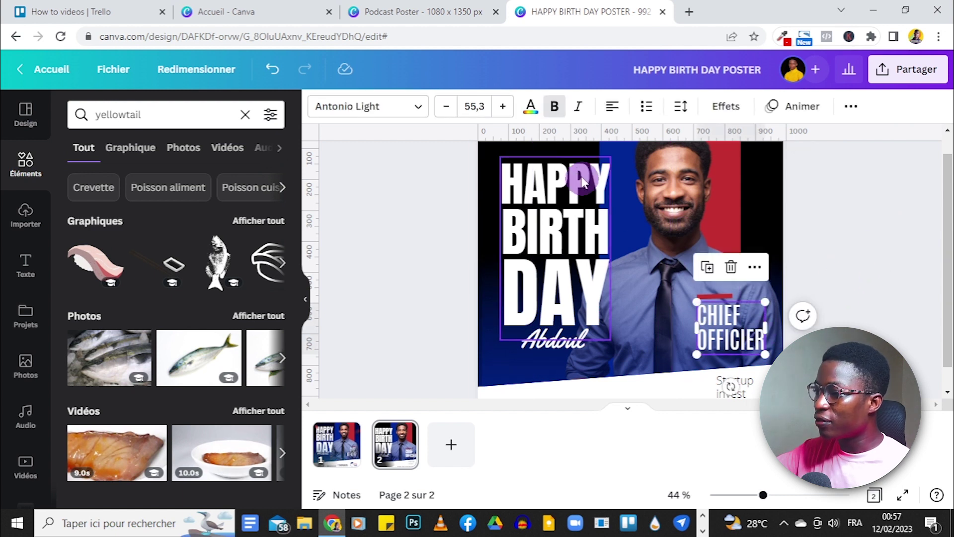
click(612, 109)
click(612, 109)
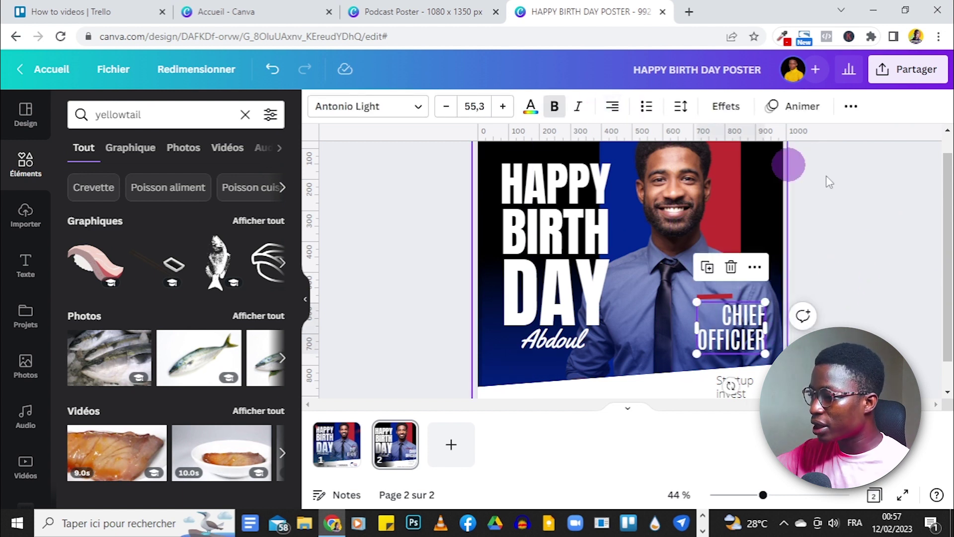
drag(759, 336, 750, 333)
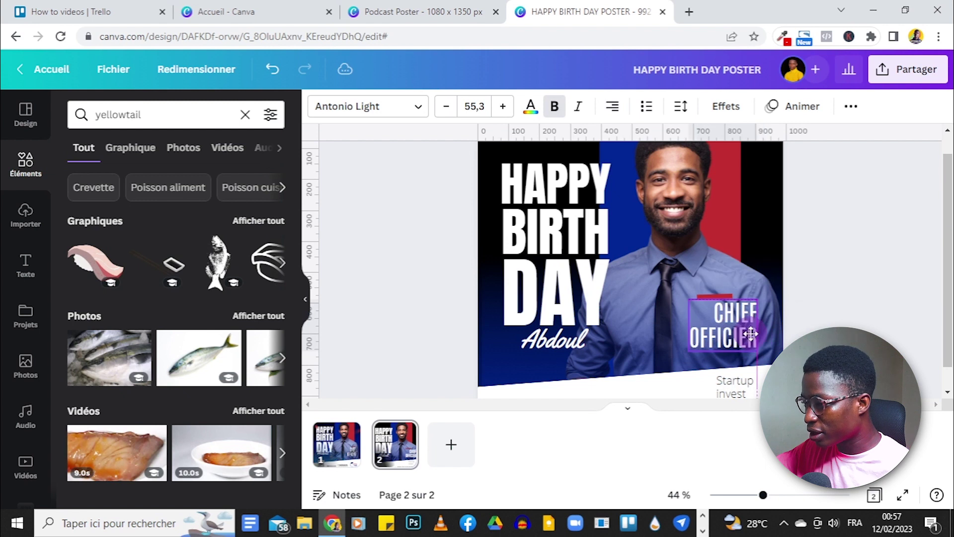
click(854, 298)
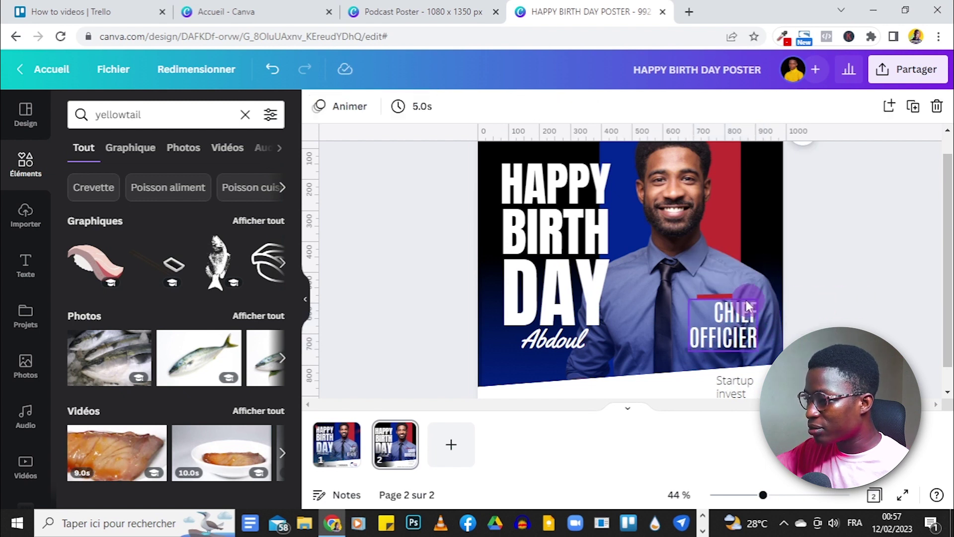
Step: Move the red line right so it sits above CHIEF near the text's right edge
click(716, 296)
drag(717, 298, 734, 295)
click(890, 228)
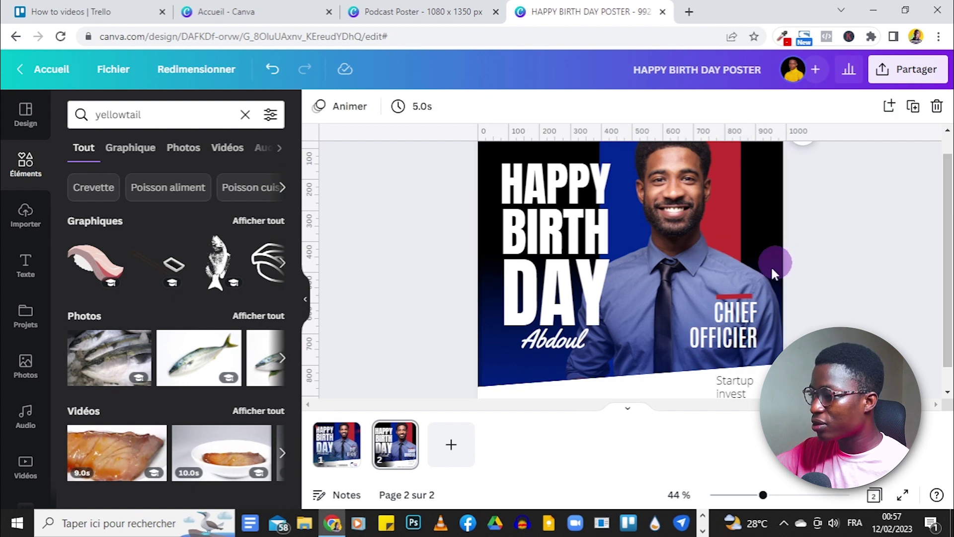
scroll(851, 249, up, 2)
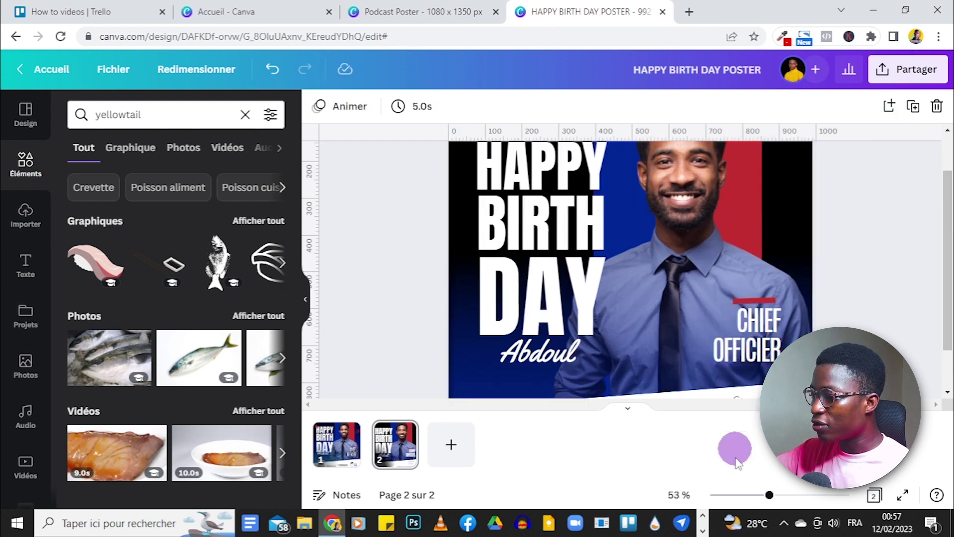
mouse_move(769, 495)
mouse_down()
mouse_move(749, 494)
mouse_move(761, 496)
mouse_up()
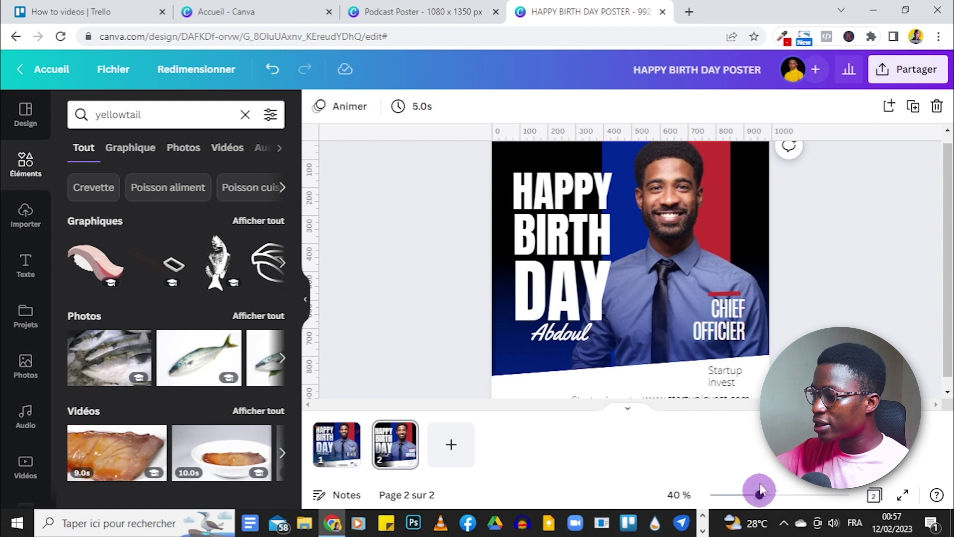
Step: Check page 1's background glows, search the graphics for "shadow" and add the blurred black oval shadow to page 2
click(336, 443)
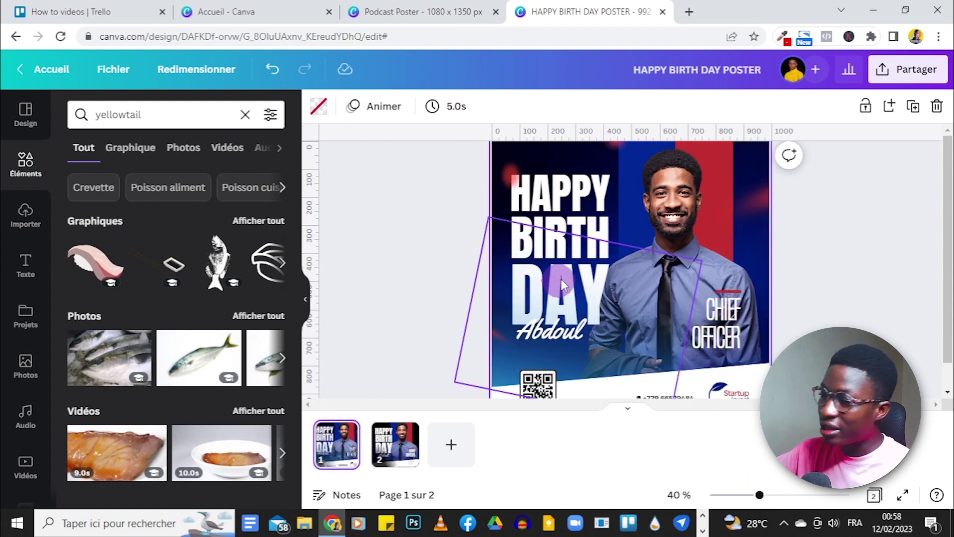
scroll(892, 273, down, 1)
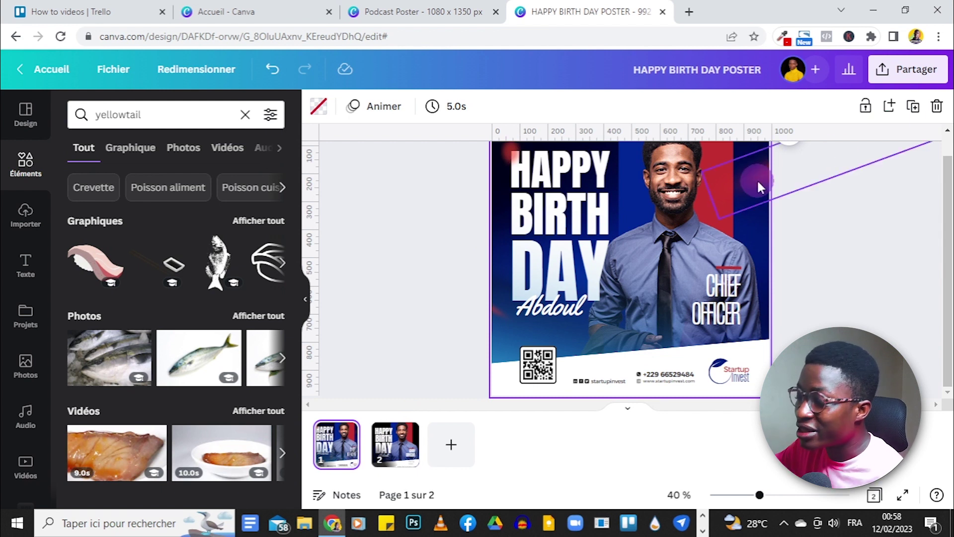
click(846, 259)
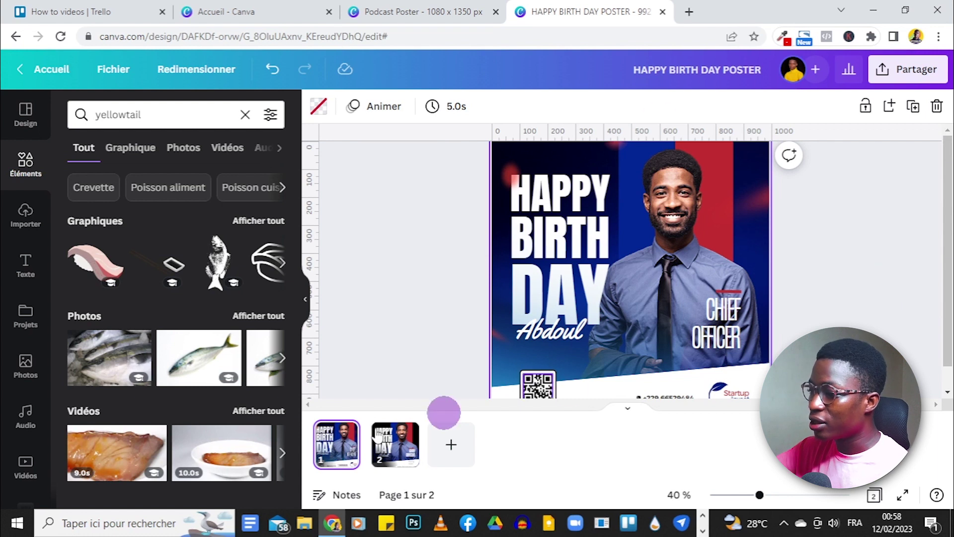
click(394, 443)
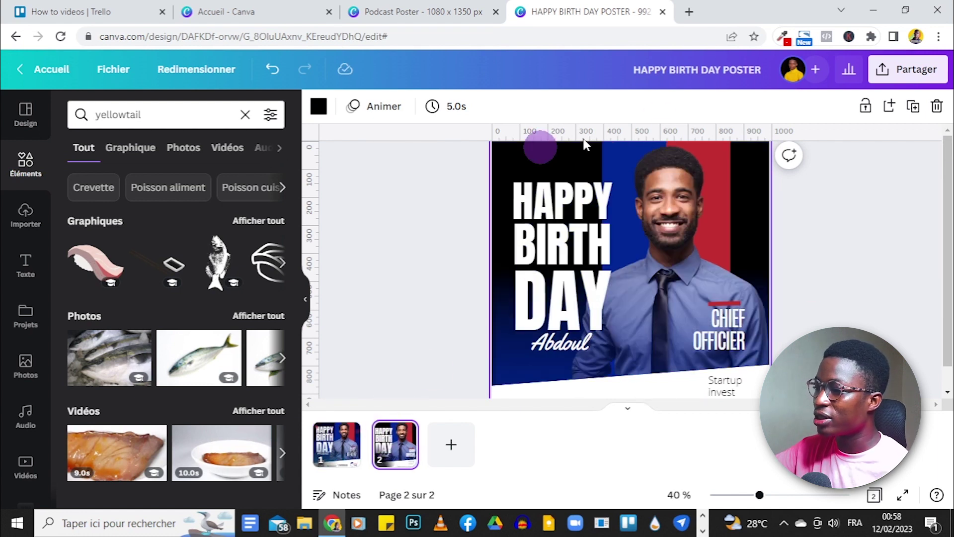
click(22, 164)
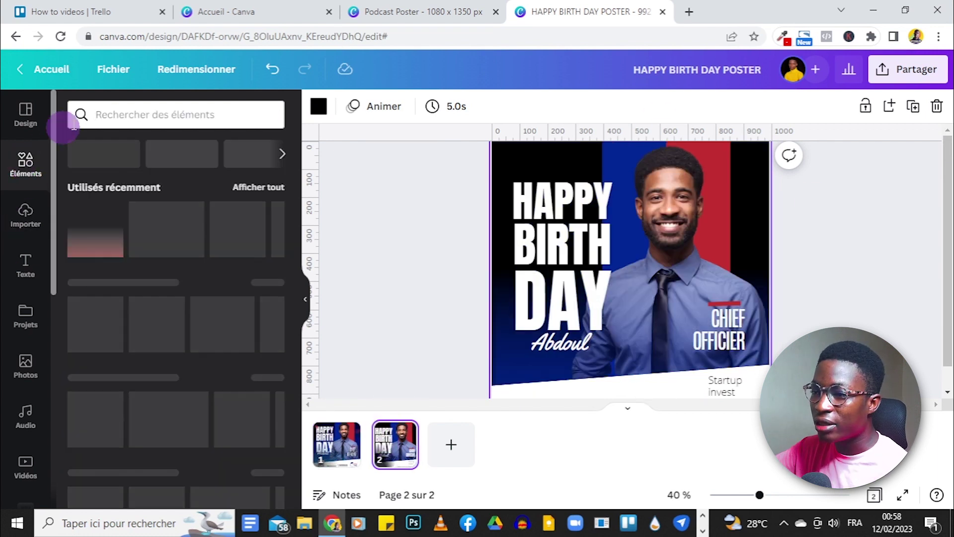
click(132, 102)
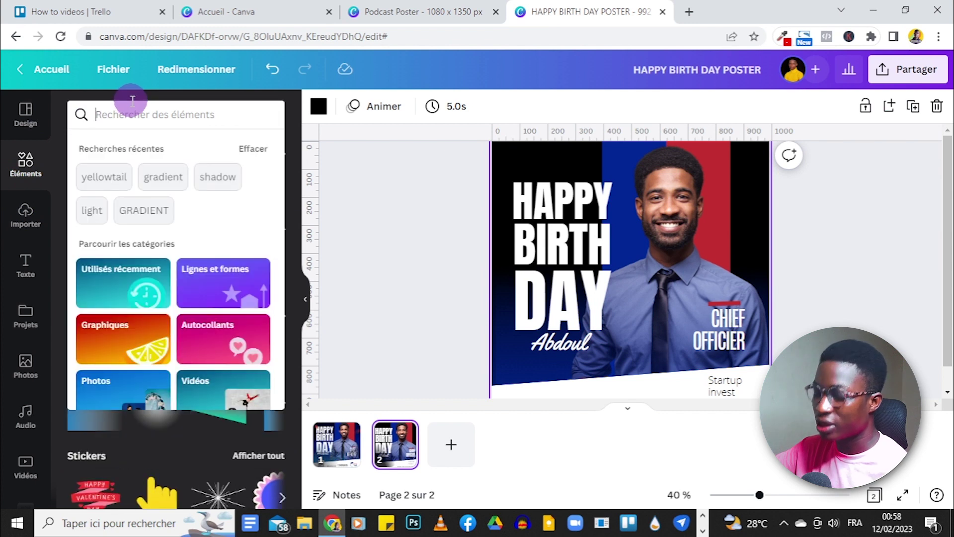
text(shadow)
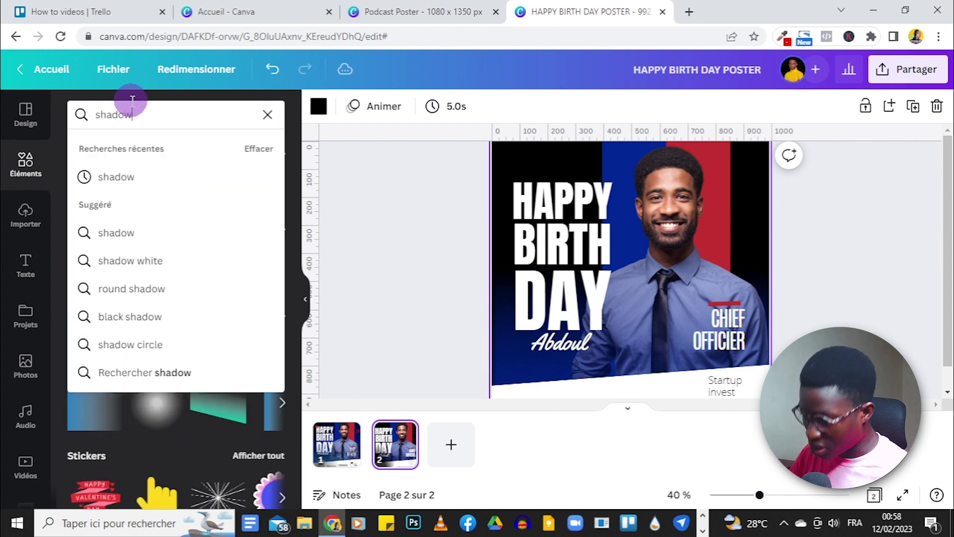
key(Return)
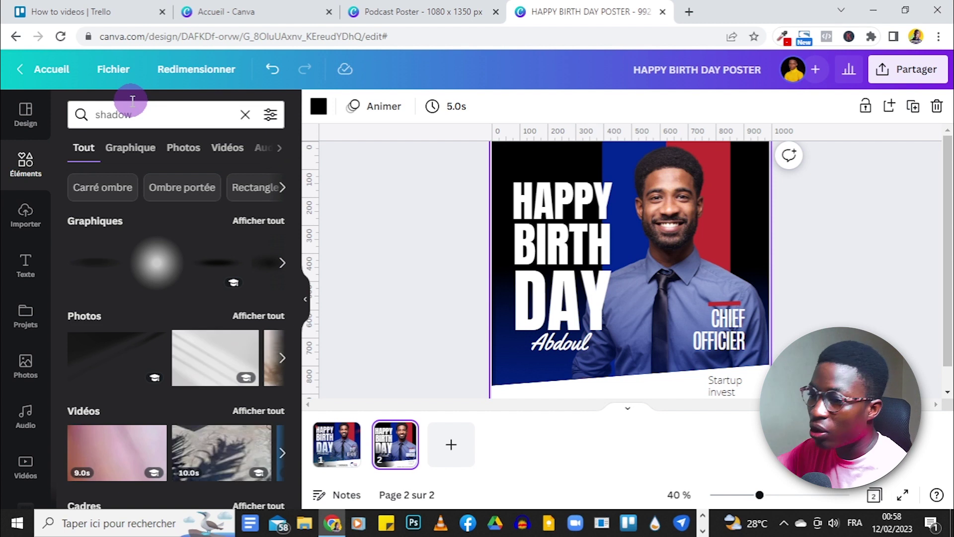
click(249, 220)
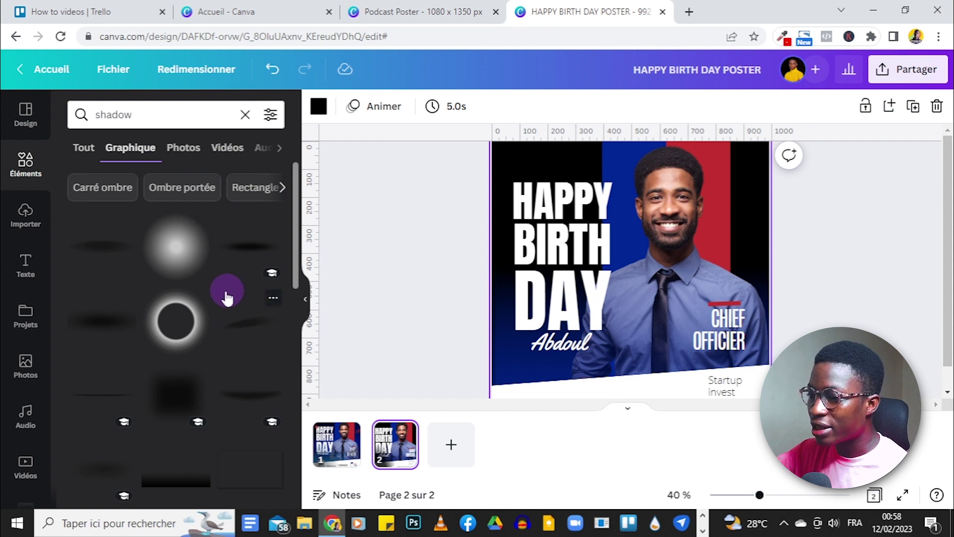
scroll(222, 295, down, 5)
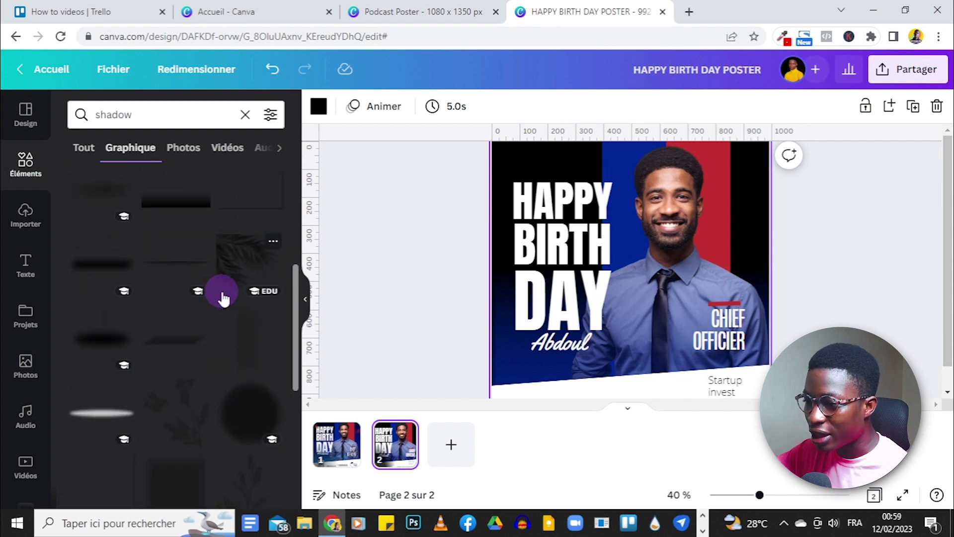
scroll(245, 287, down, 5)
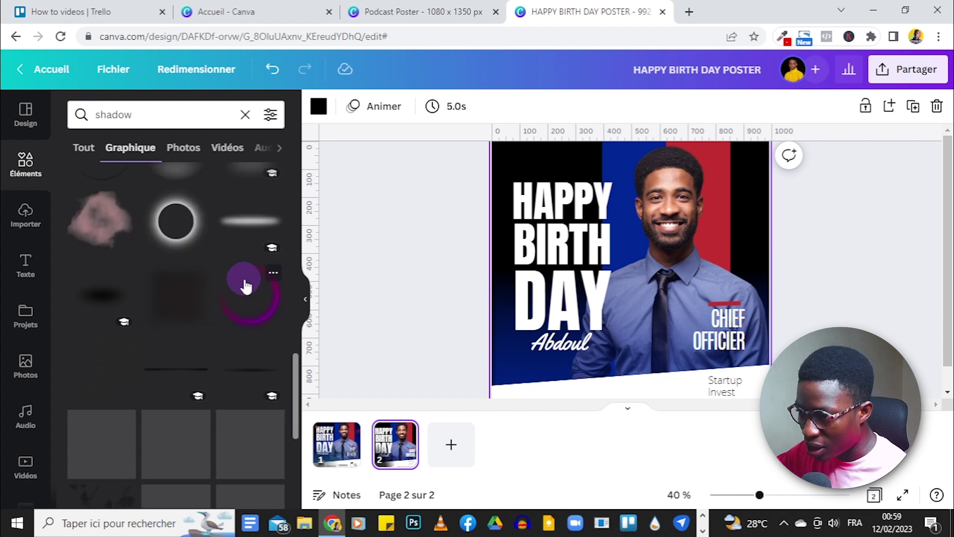
scroll(245, 286, down, 4)
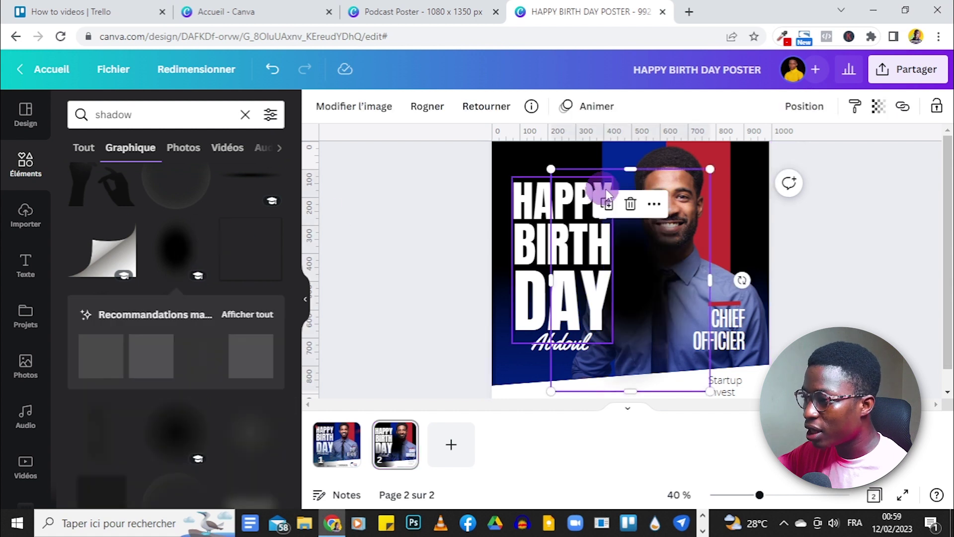
Step: Shrink the black oval shadow, place it over the poster's left edge beside HAPPY and recolour it with the Ambre duotone
drag(710, 172, 525, 233)
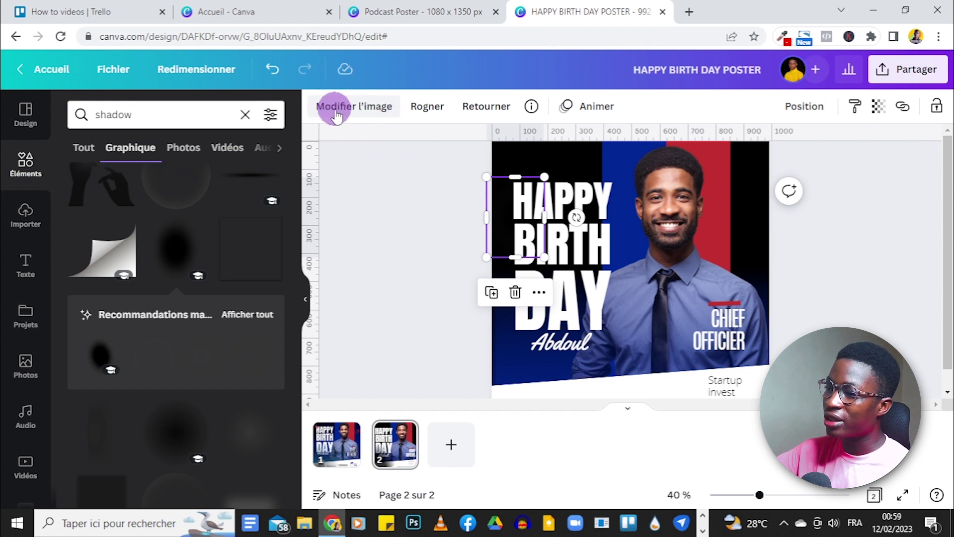
click(365, 118)
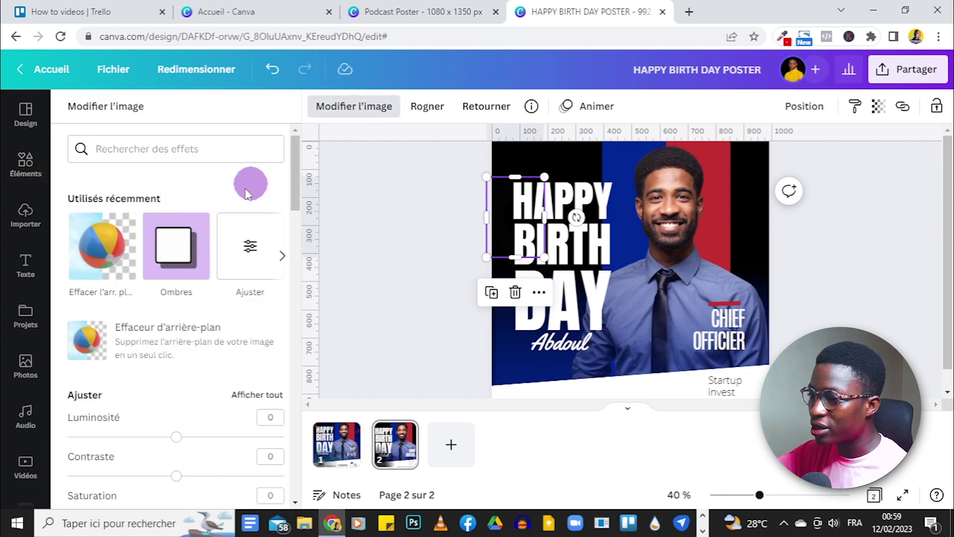
scroll(213, 278, down, 8)
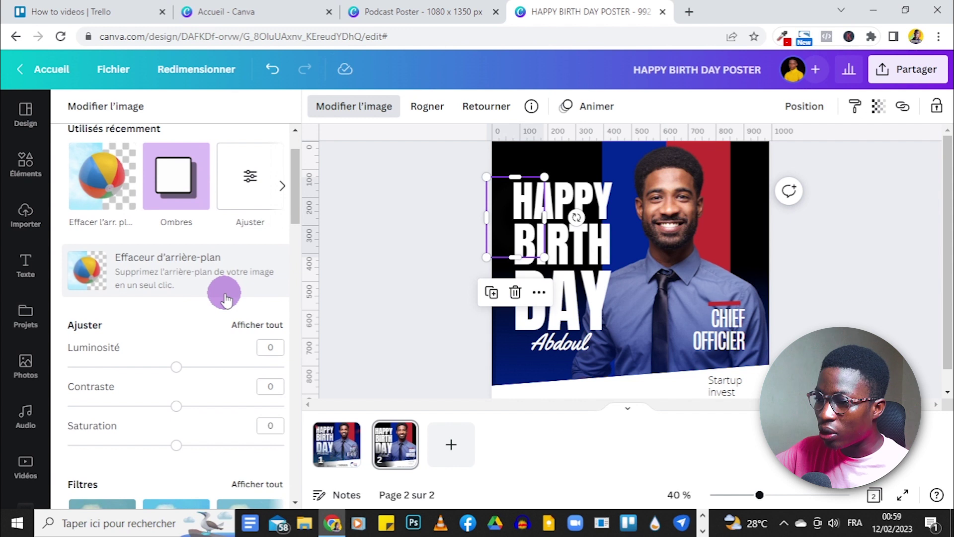
scroll(164, 244, down, 10)
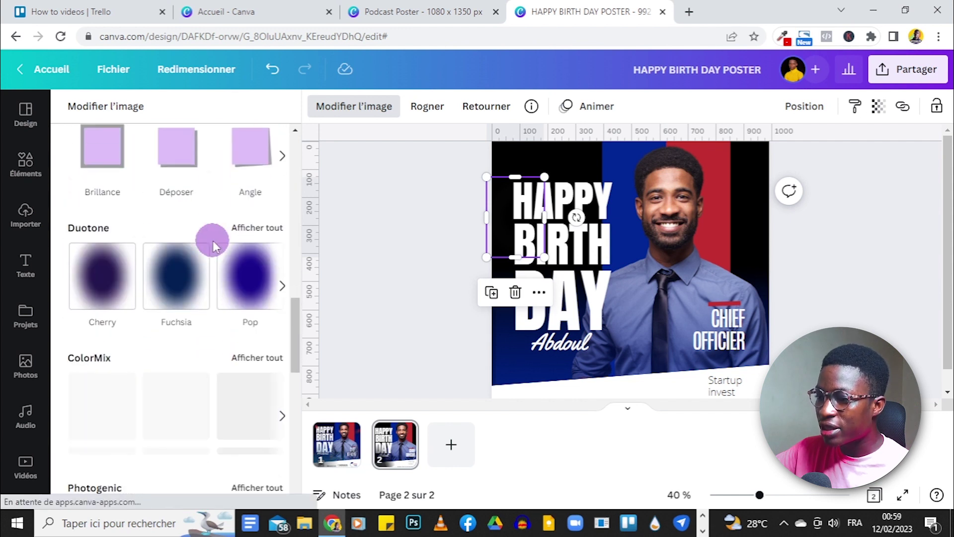
click(256, 227)
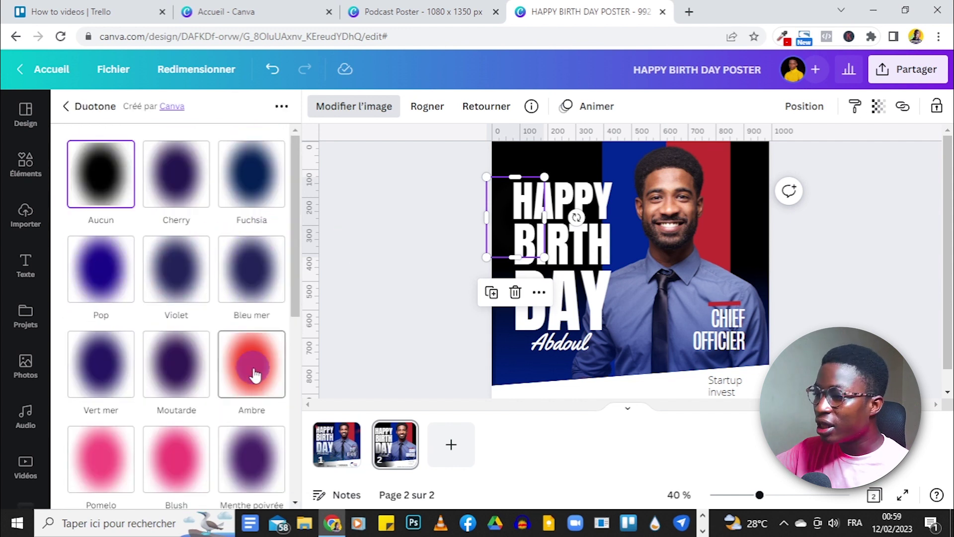
click(222, 403)
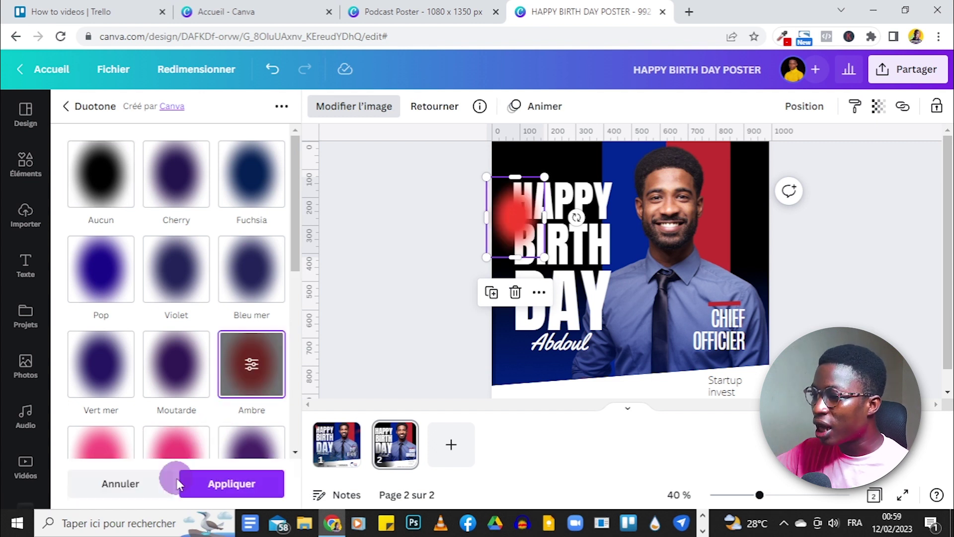
click(278, 491)
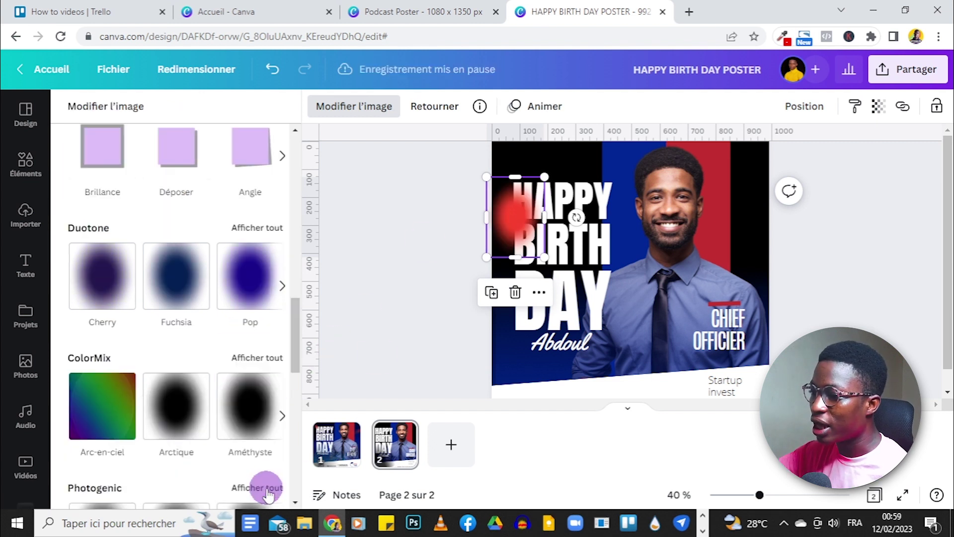
Step: Shrink the red oval glow further, place it at the upper-left corner of HAPPY and set its transparency to 70
drag(544, 177, 509, 226)
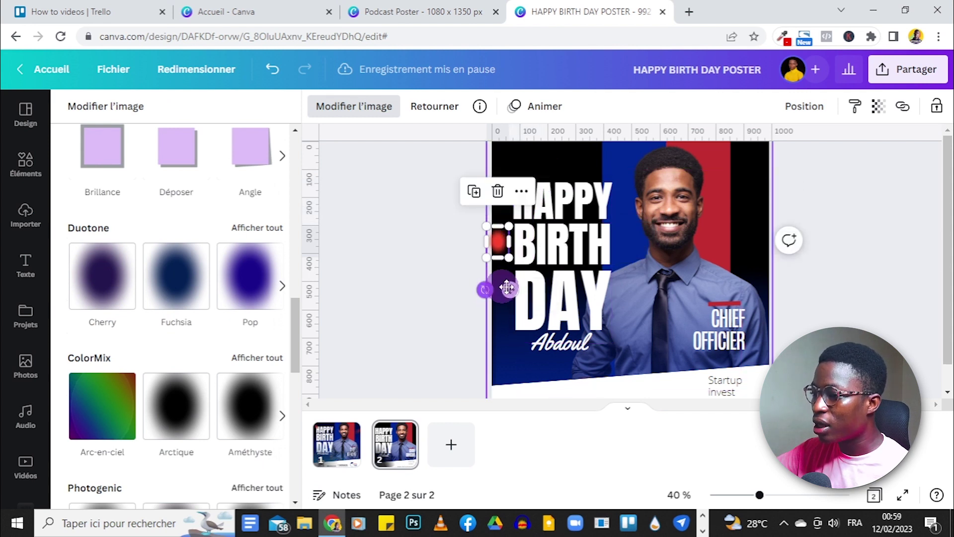
drag(510, 289, 525, 231)
click(877, 106)
drag(878, 162, 829, 165)
drag(771, 176, 838, 165)
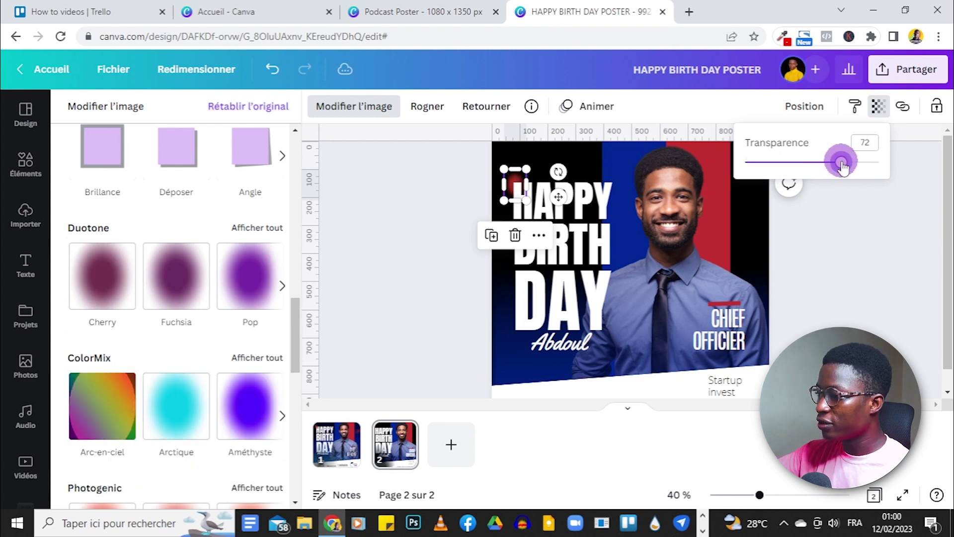
click(800, 106)
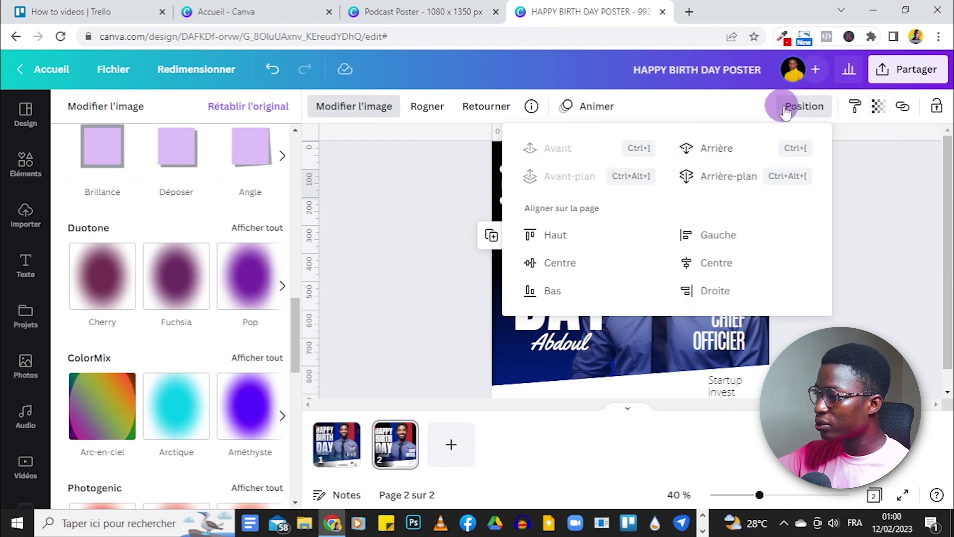
click(875, 106)
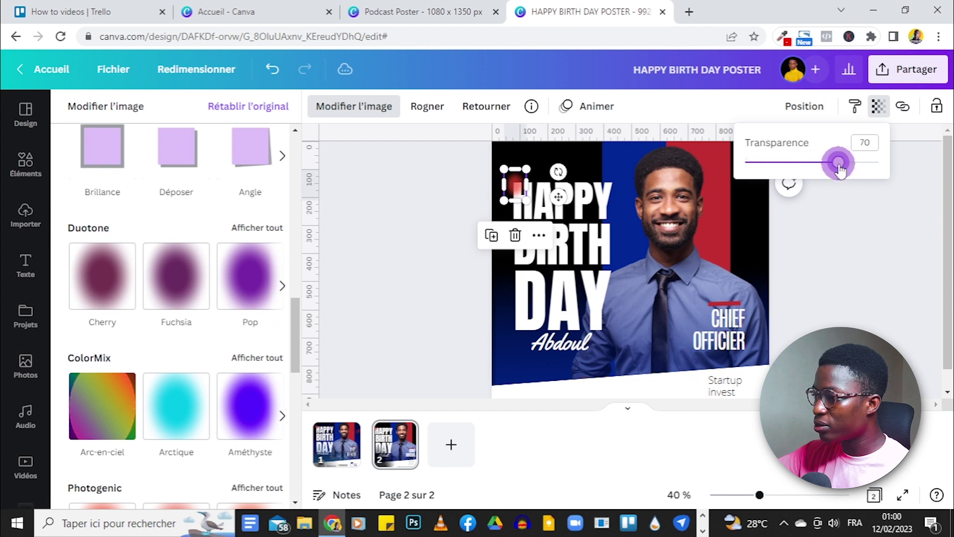
click(850, 210)
Step: Compare with page 1, then duplicate the red glow and place the copy at the foot of DAY above the script name
click(348, 454)
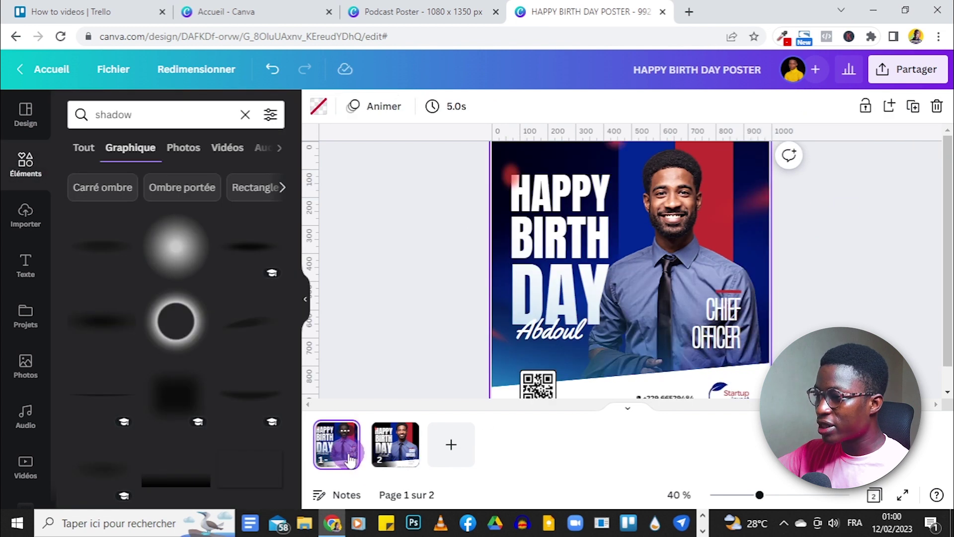
click(395, 444)
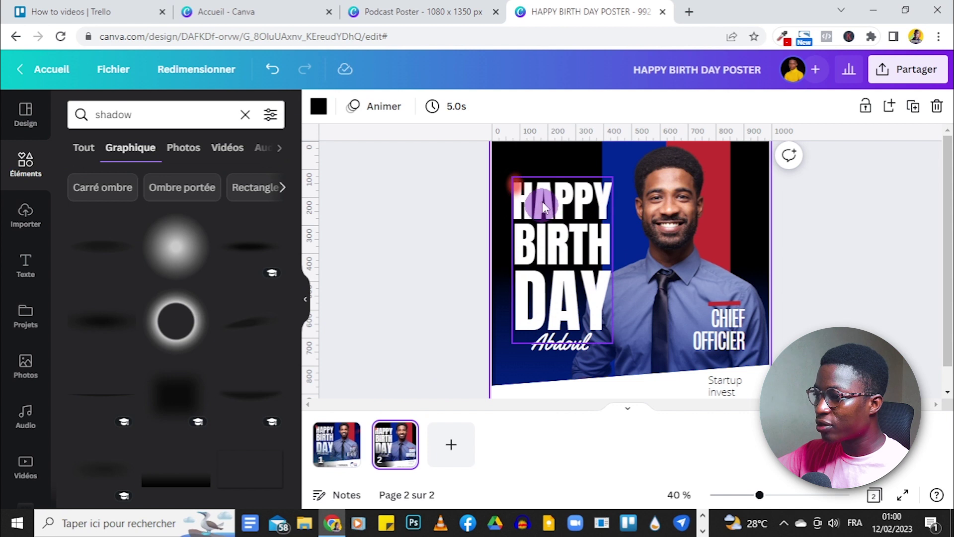
click(517, 188)
click(491, 235)
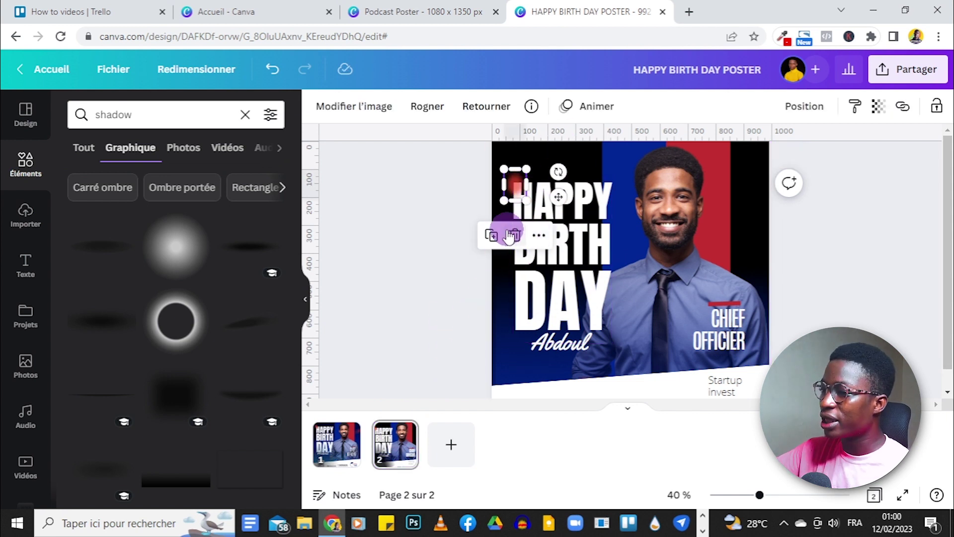
click(491, 235)
drag(566, 202, 596, 340)
click(798, 205)
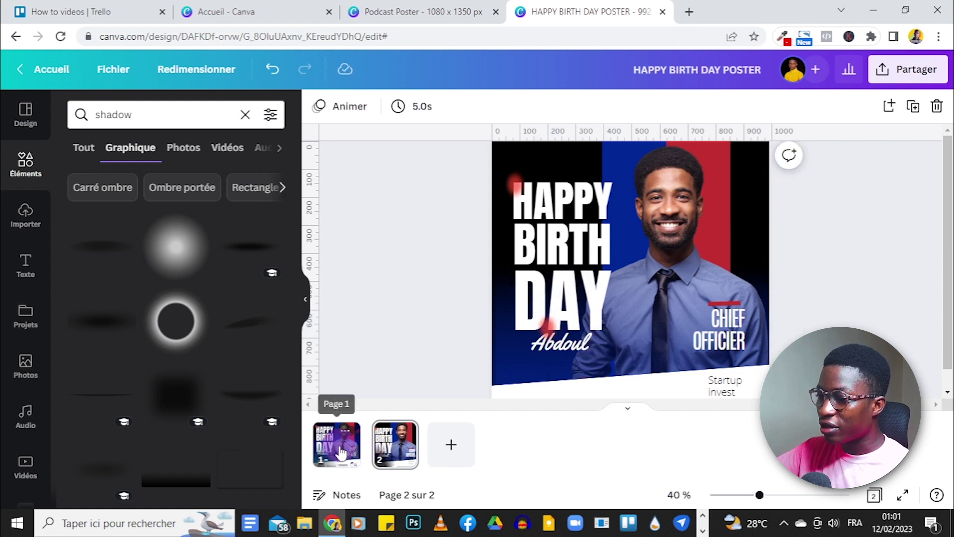
Step: Check page 1's streak-shaped glow and add the wide blurred horizontal shadow across the businessman on page 2
click(341, 453)
click(455, 315)
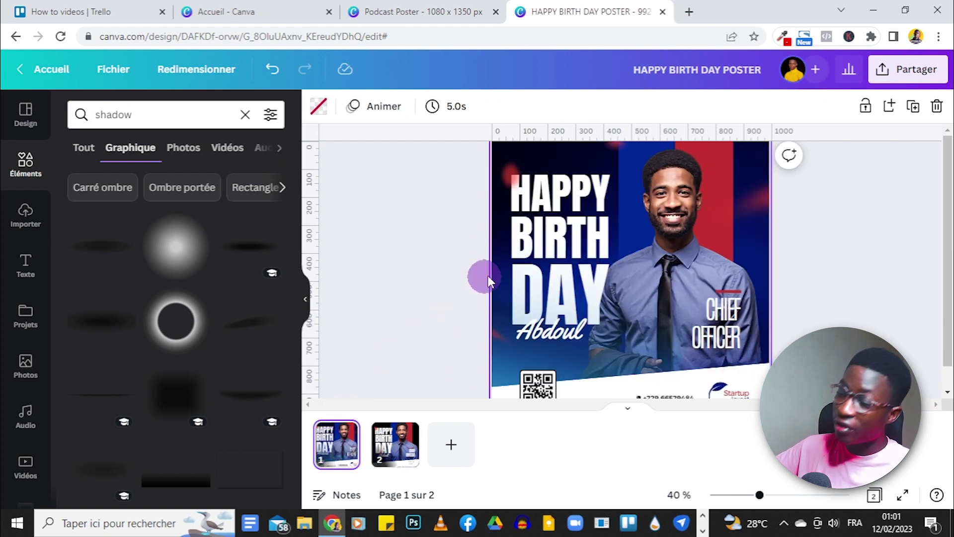
click(436, 480)
click(387, 456)
click(796, 254)
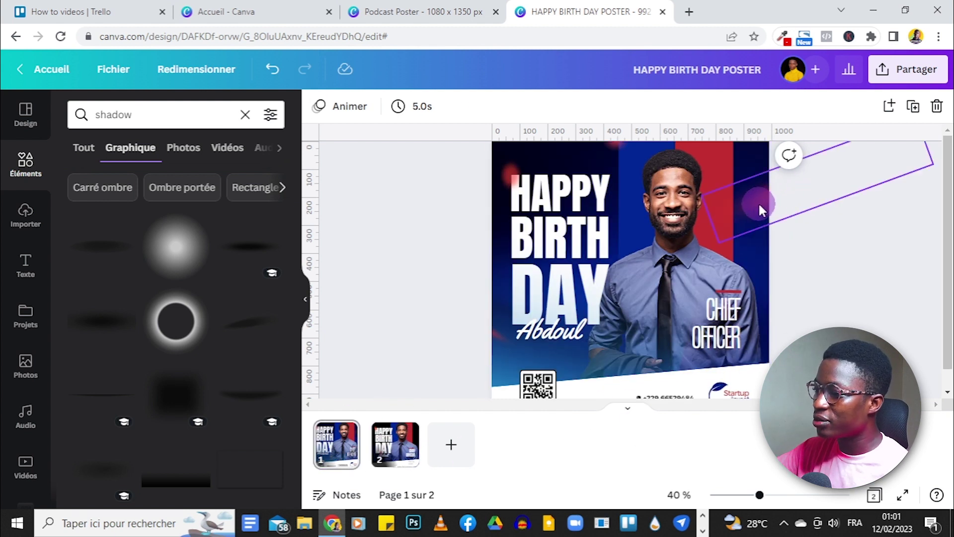
click(395, 444)
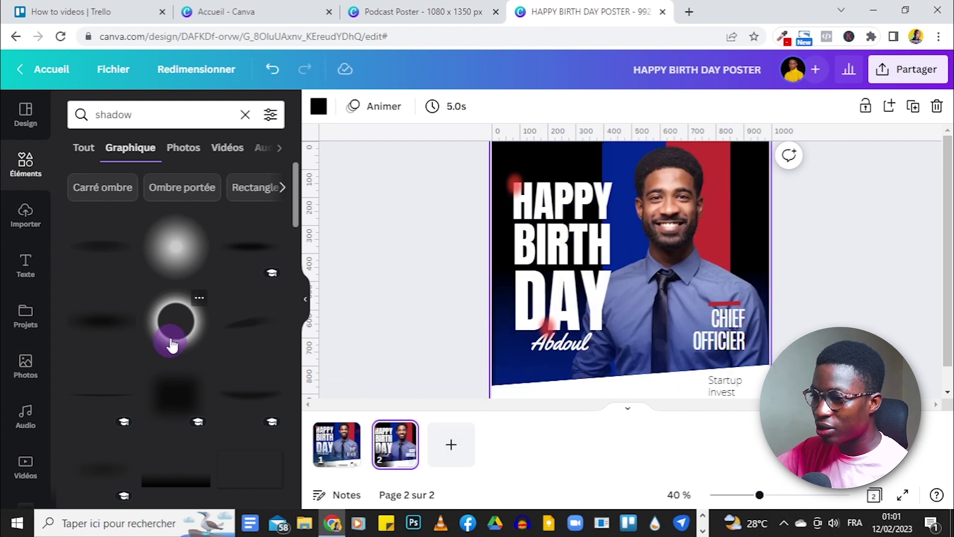
click(118, 315)
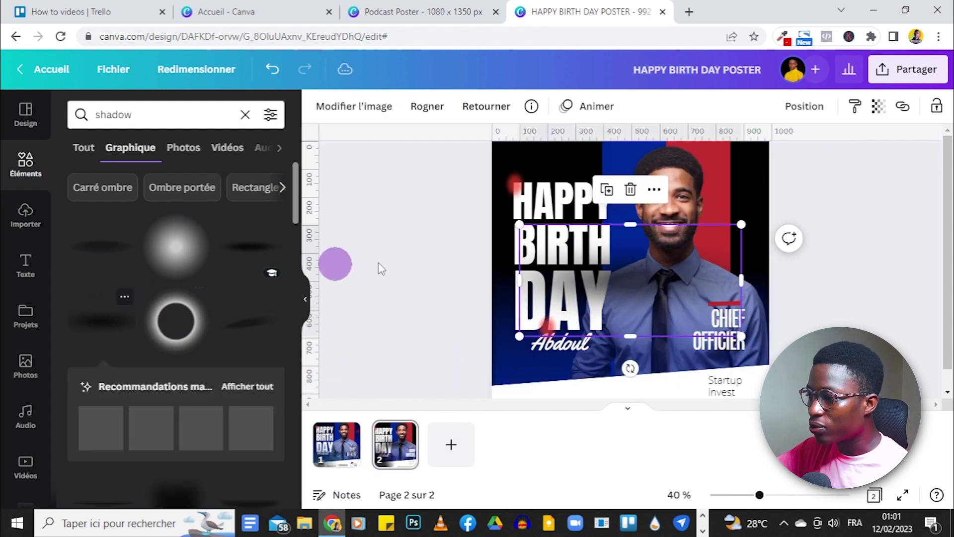
drag(655, 278, 738, 213)
Step: Recolour the wide blurred shadow with the Ambre duotone
click(336, 114)
scroll(199, 204, down, 5)
scroll(250, 292, down, 5)
click(250, 292)
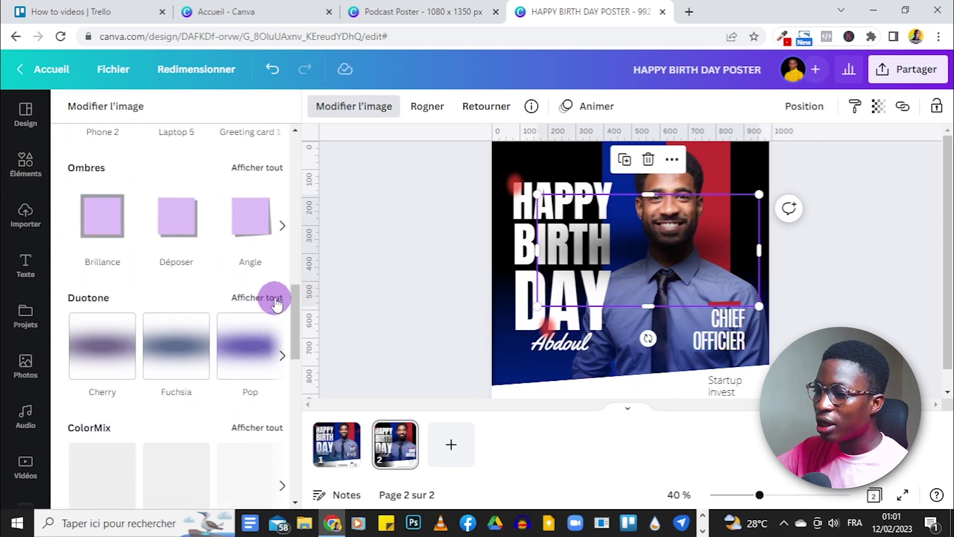
click(263, 361)
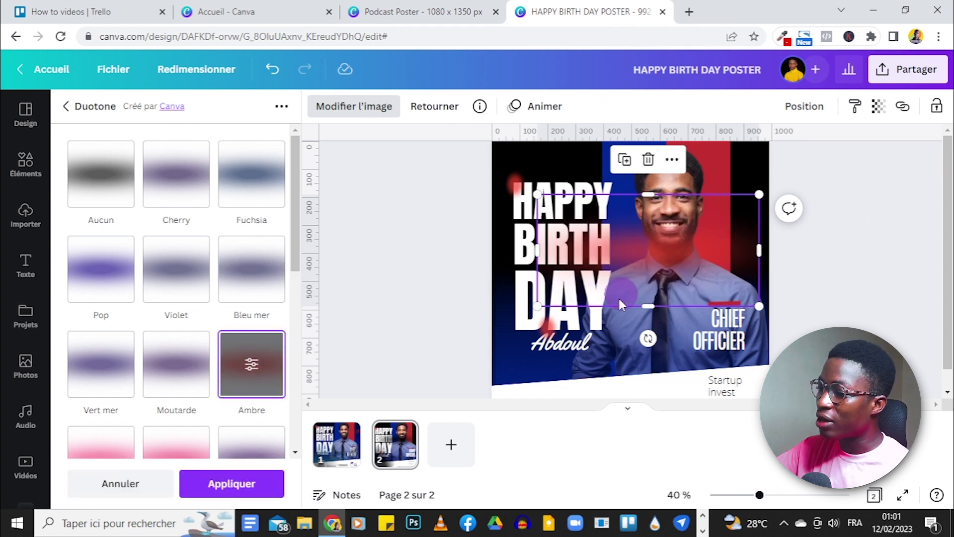
click(247, 485)
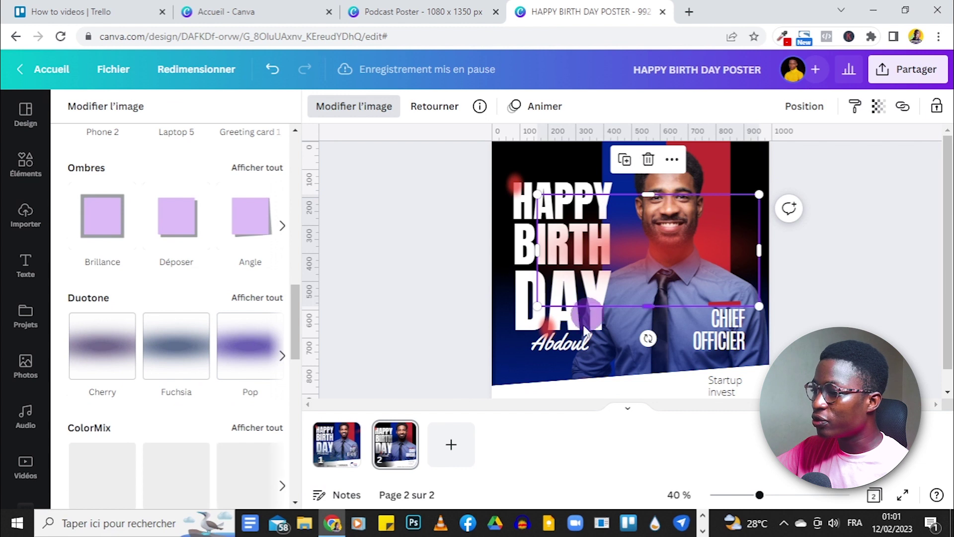
Step: Shrink the red streak, tilt it diagonally upward and place it across the poster's upper-right edge
drag(759, 193, 649, 239)
drag(597, 322, 630, 332)
drag(646, 259, 778, 181)
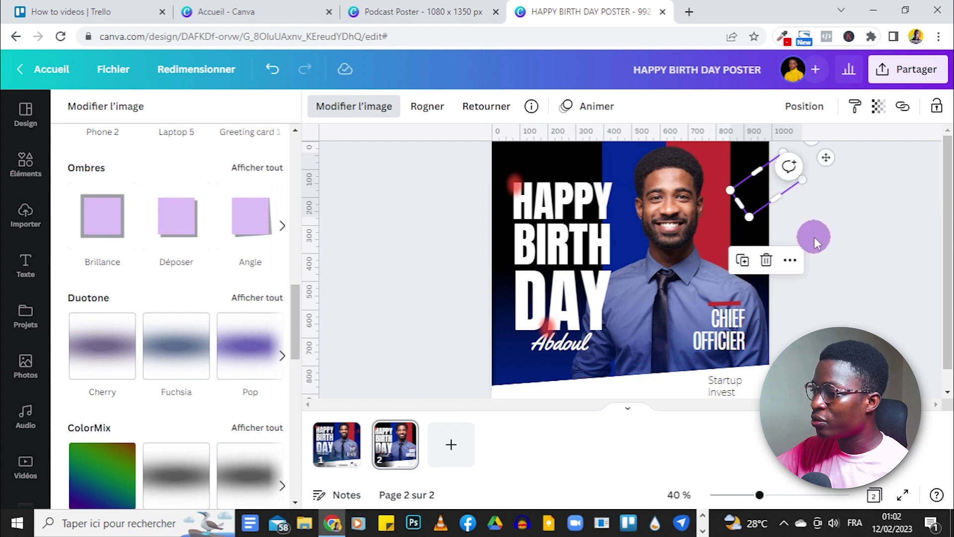
click(818, 276)
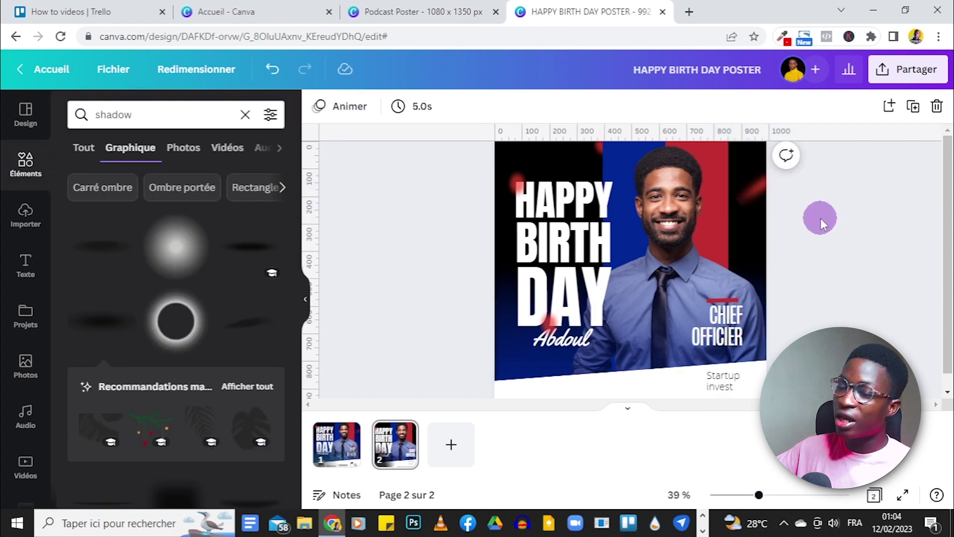
Step: Nudge the right-edge red streak outward and place a duplicate on the poster's lower-left edge, rotated to 55°
click(746, 186)
drag(747, 186, 754, 185)
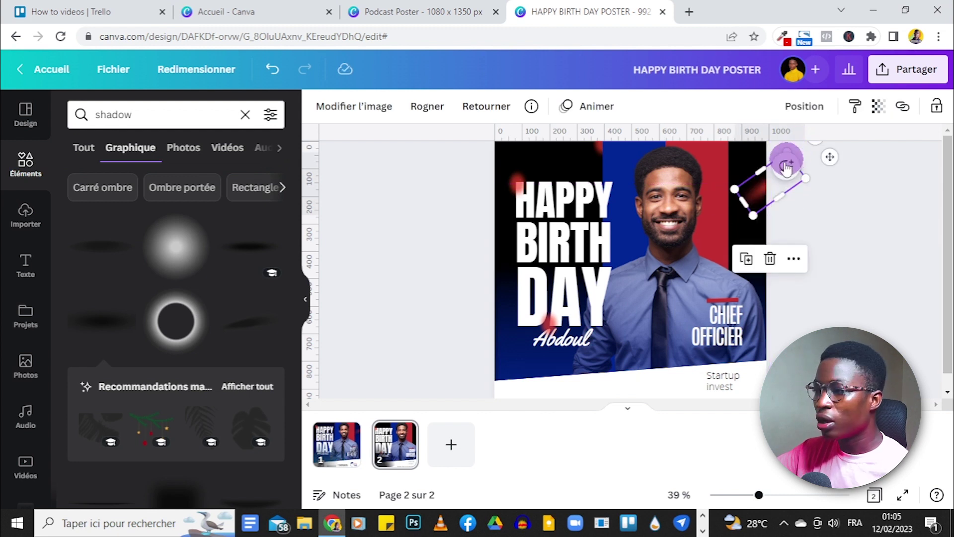
click(747, 259)
drag(769, 201, 482, 333)
drag(508, 374, 428, 351)
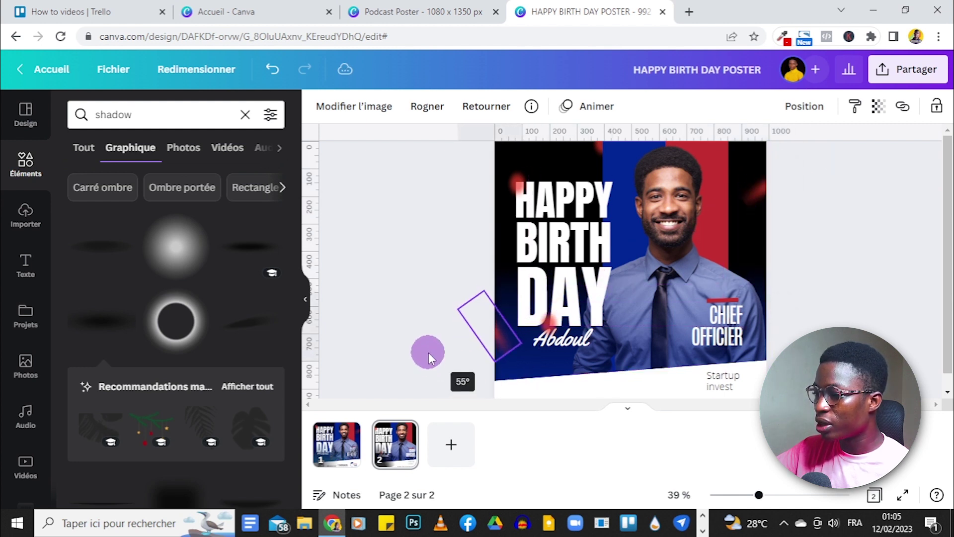
click(418, 205)
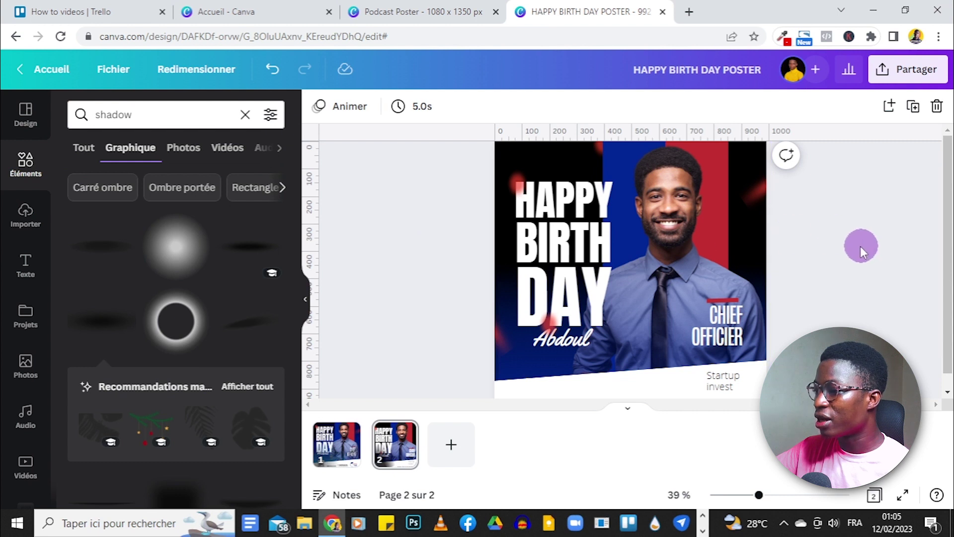
Step: Move the right-edge red streak slightly lower on page 2 and compare the glow placement with page 1
click(823, 249)
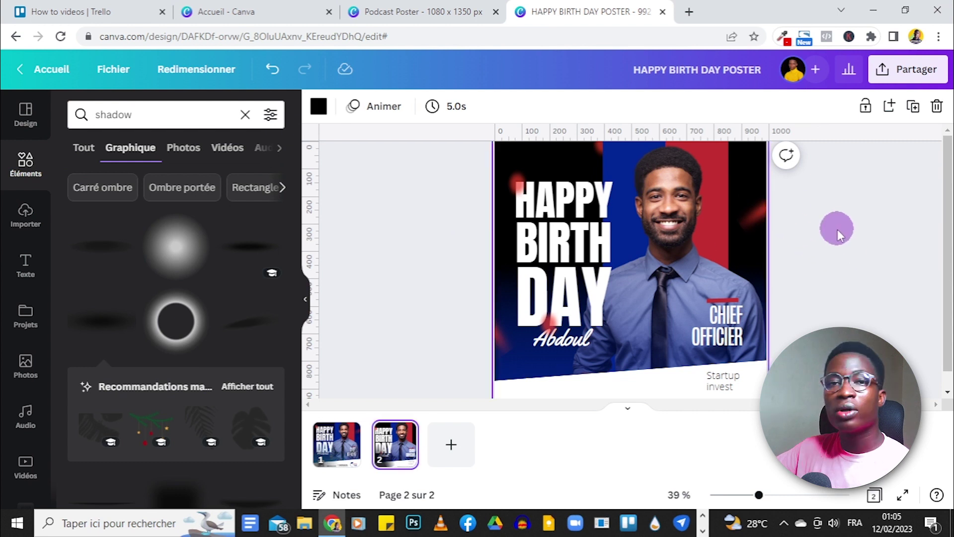
click(342, 449)
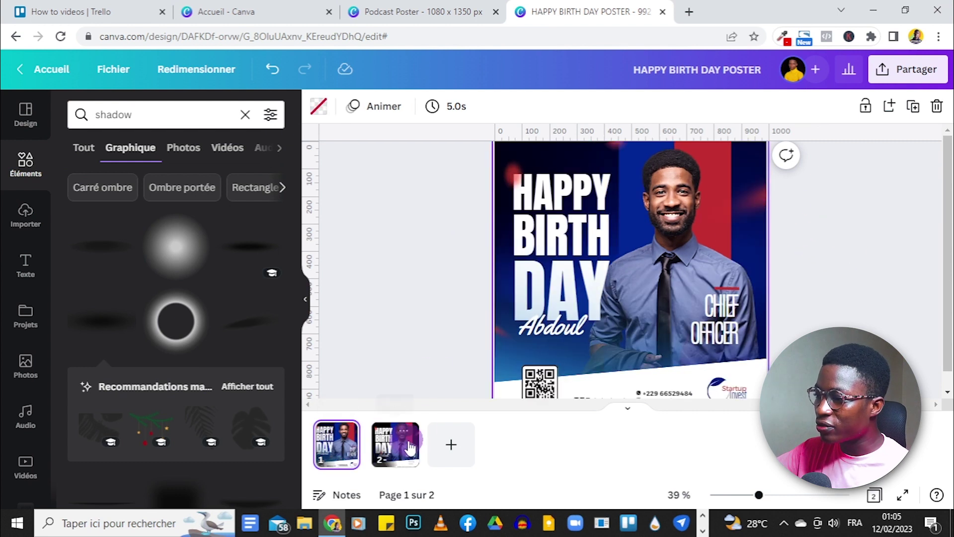
click(398, 447)
click(748, 214)
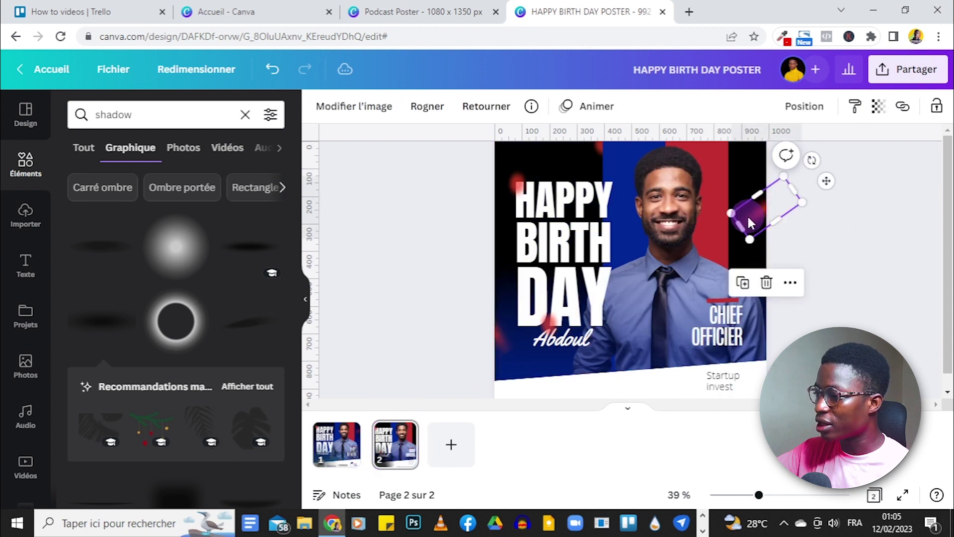
Step: Reduce the Transparency value of the right-edge red streak and set the glow beside HAPPY to 49
click(876, 117)
drag(852, 172, 811, 162)
click(646, 204)
click(498, 187)
click(878, 106)
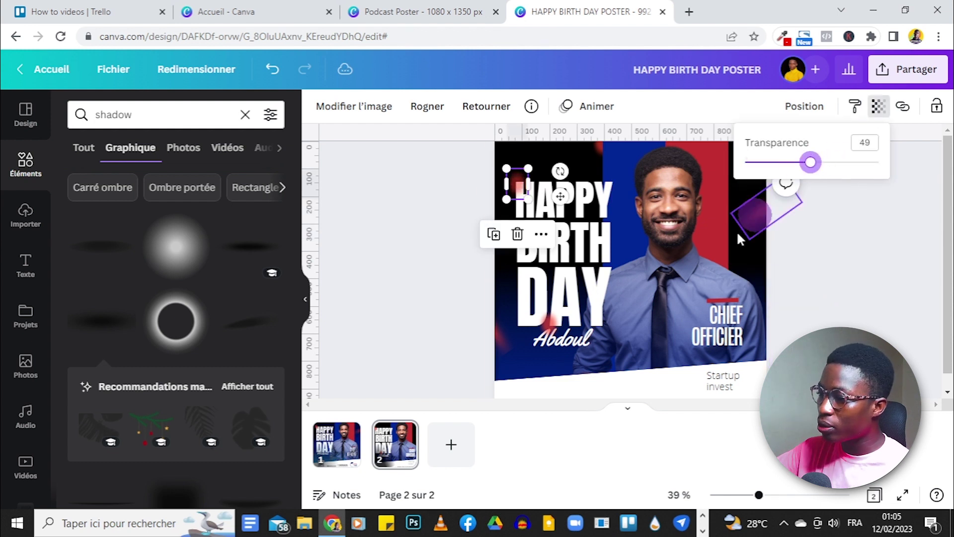
Step: Adjust the transparency of the red streak on the poster's lower-left edge
click(518, 339)
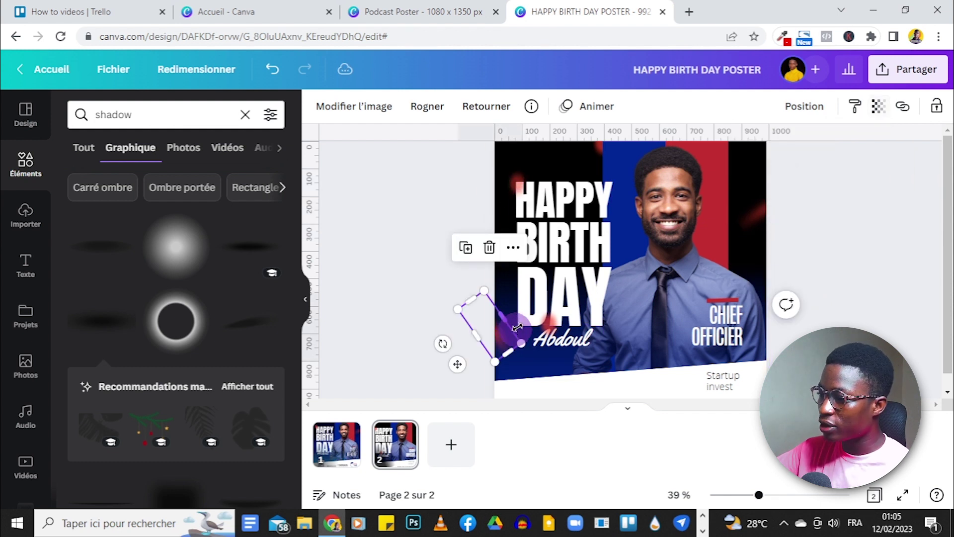
click(887, 116)
click(937, 202)
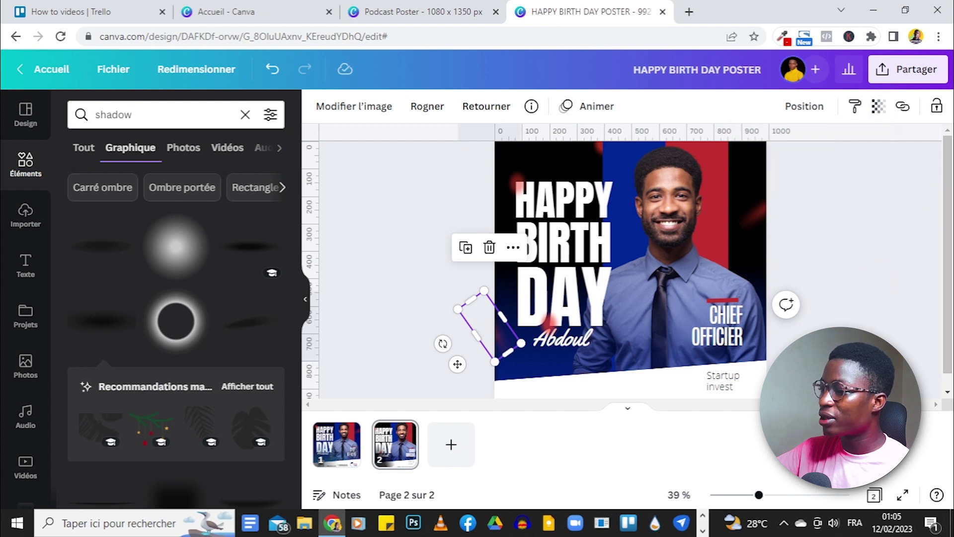
drag(750, 495, 757, 494)
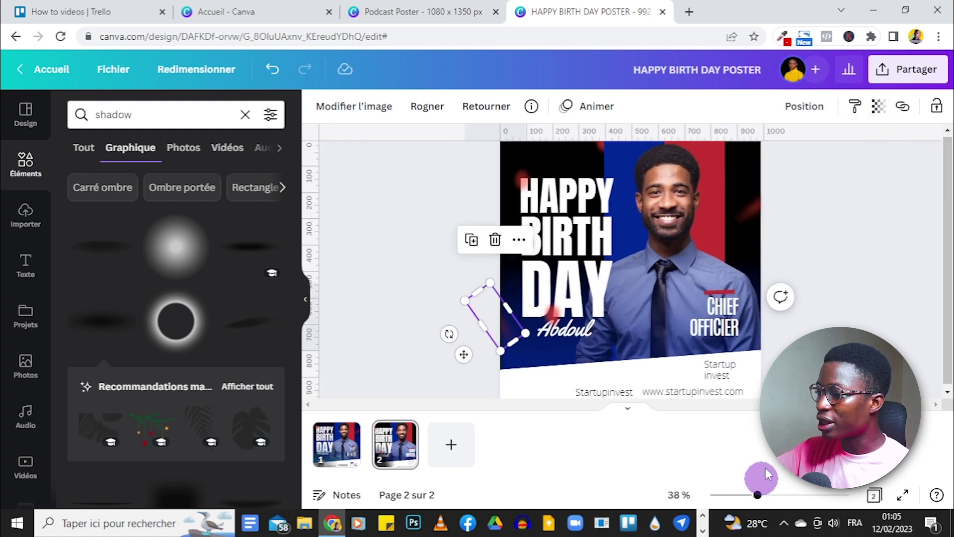
click(826, 225)
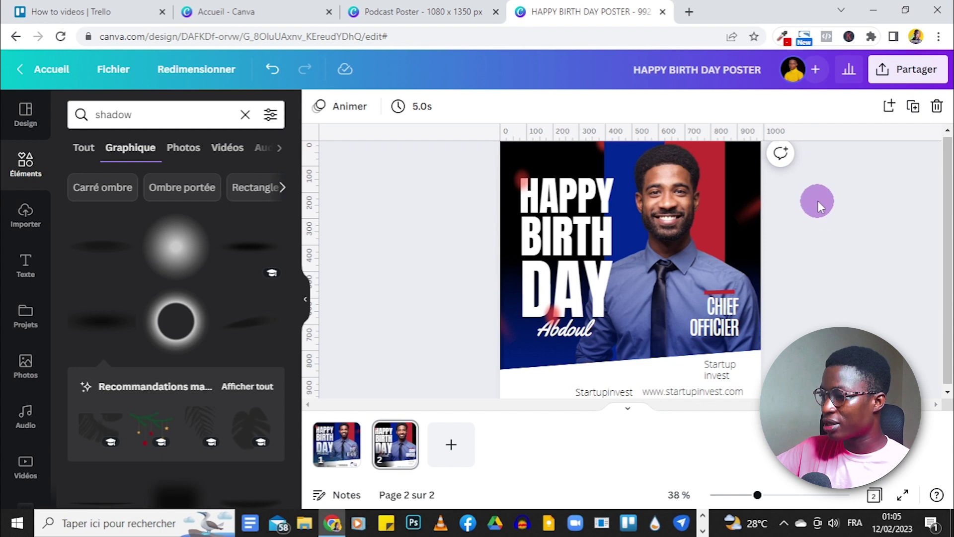
Step: Compare page 2 with page 1, focusing on the elements still missing from the footer
click(552, 389)
click(336, 444)
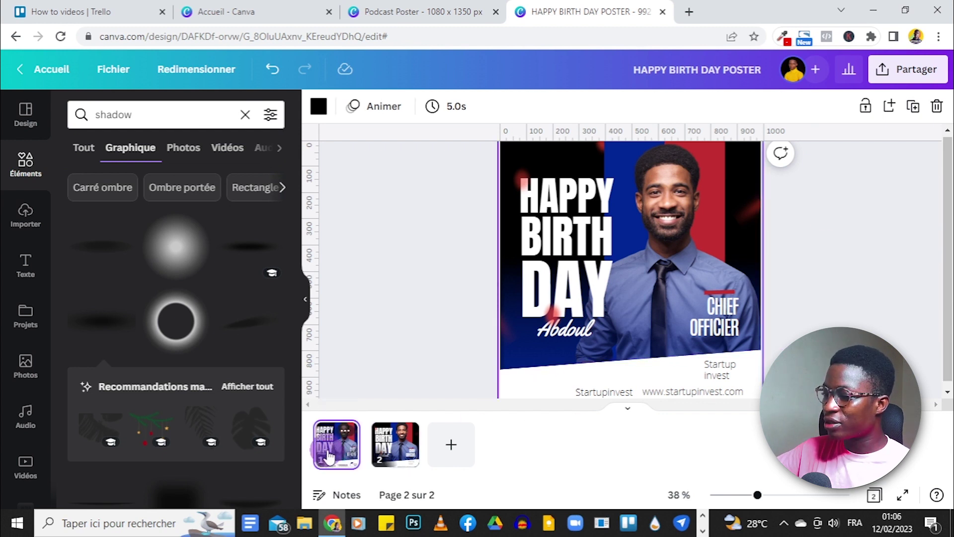
click(536, 412)
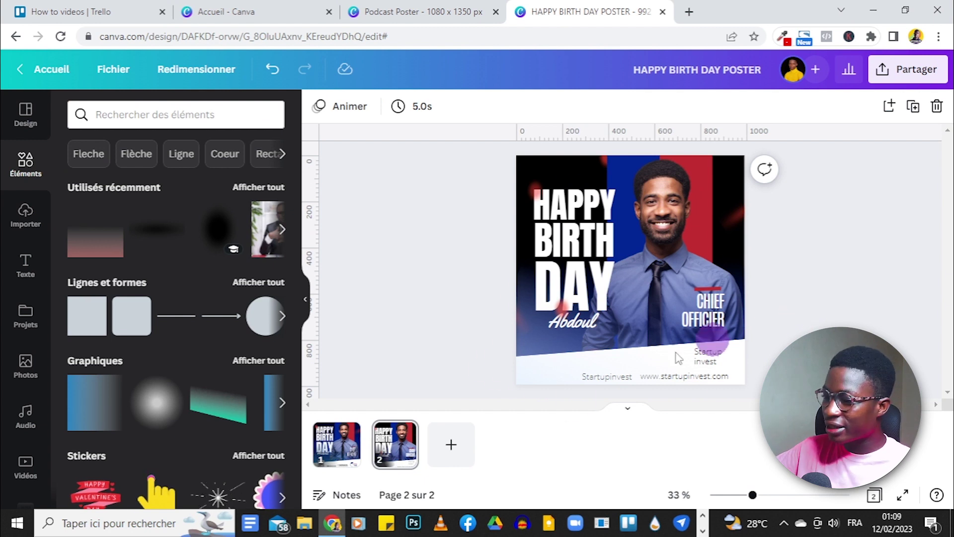
click(336, 450)
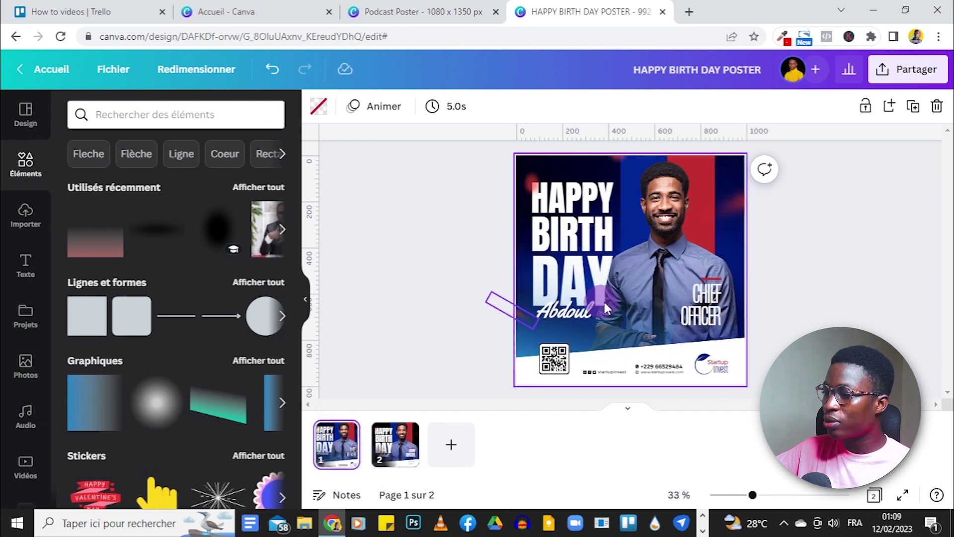
click(395, 444)
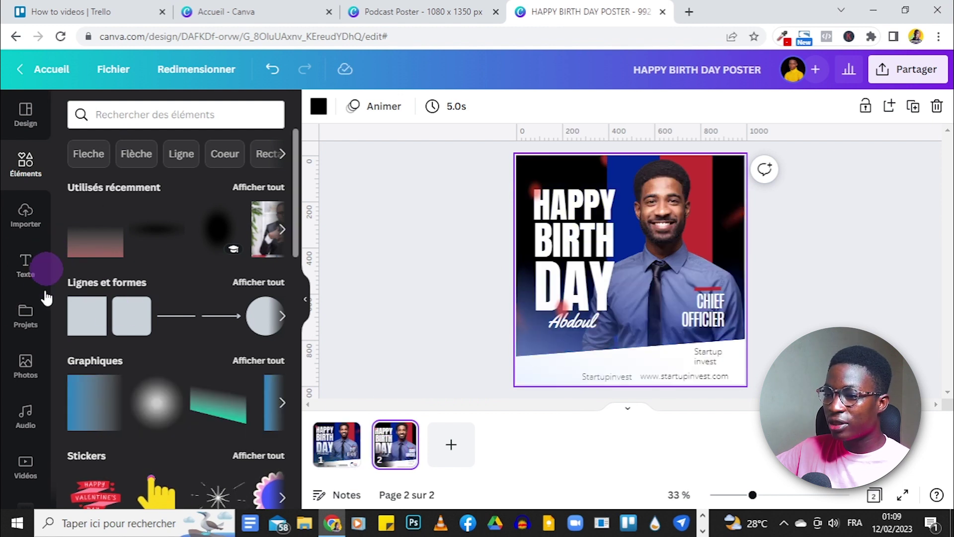
Step: Add a rounded square to page 2 and fill it with white
click(125, 322)
click(393, 109)
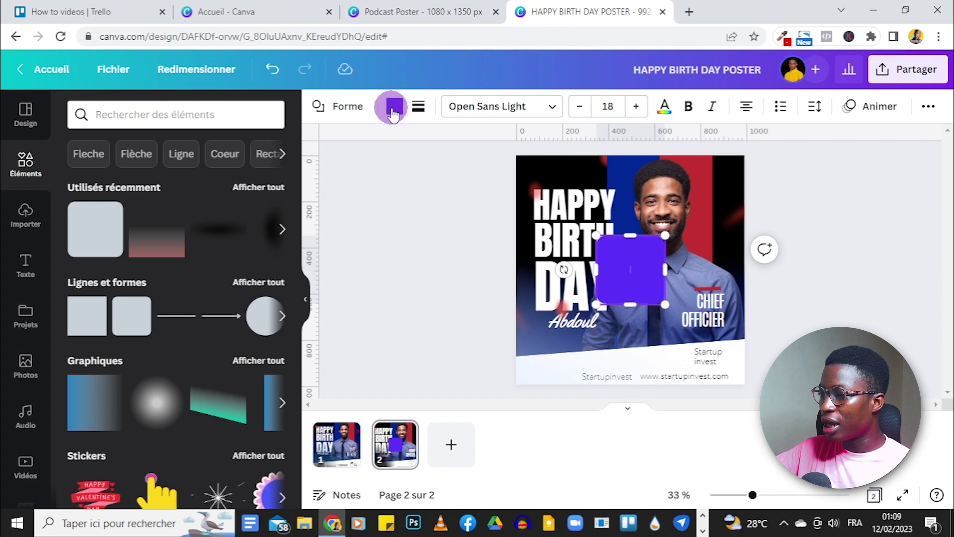
click(165, 214)
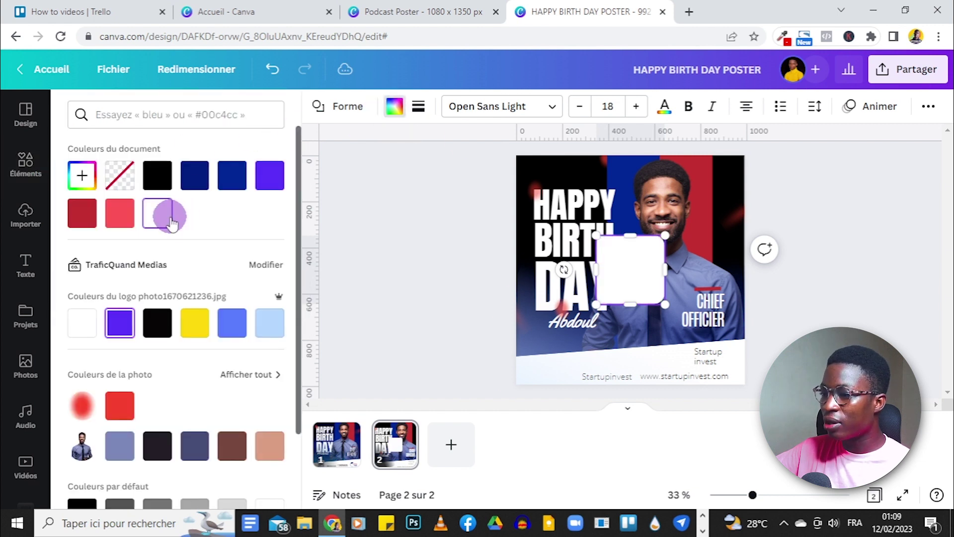
Step: Give the white rounded square a solid border with a thickness of 6
click(397, 110)
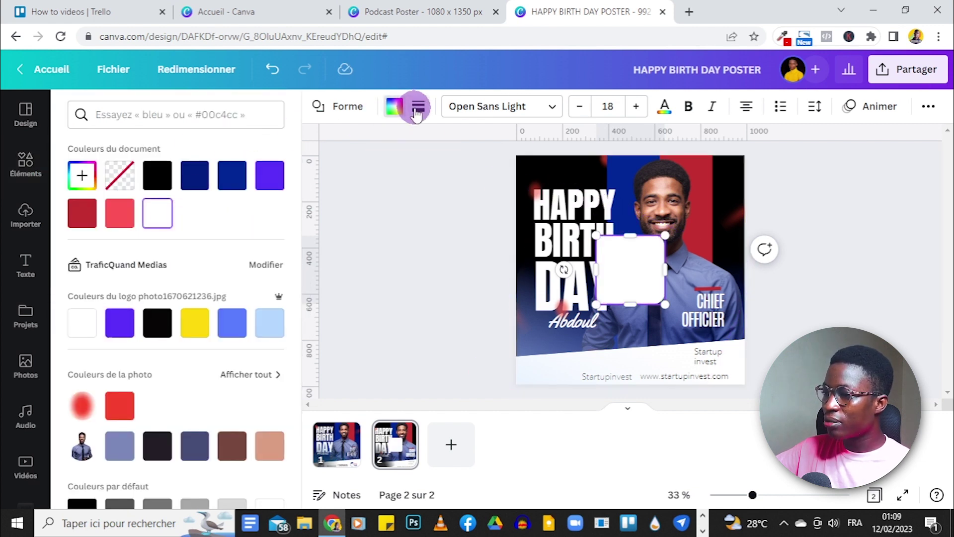
click(417, 109)
click(463, 155)
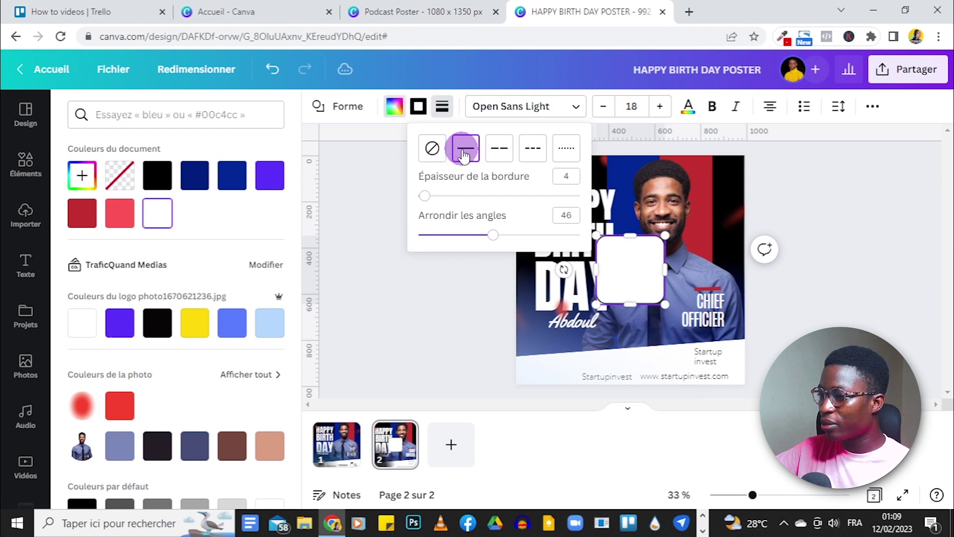
click(424, 196)
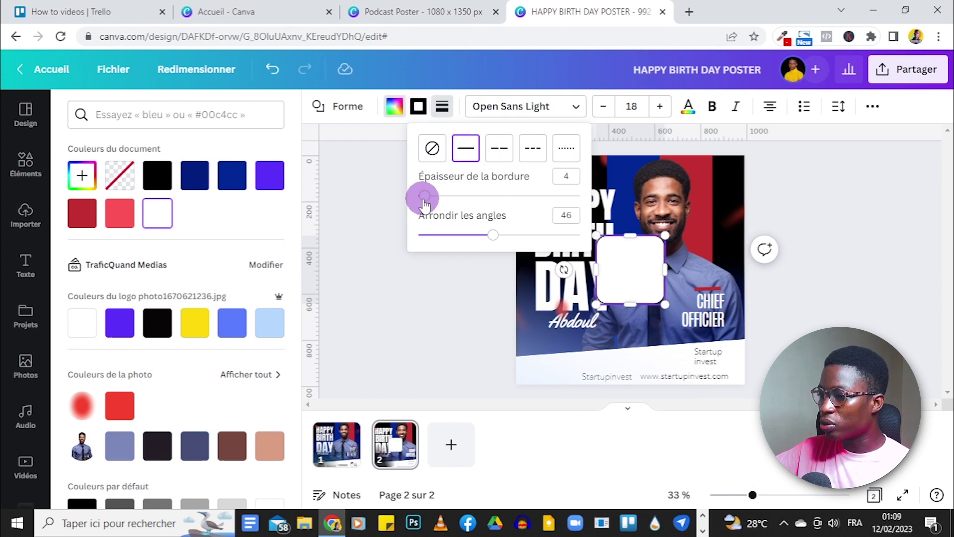
Step: Shrink the white rounded square and place it below the name Abdoul, overlapping the slanted edge of the footer
drag(665, 235, 635, 266)
click(625, 285)
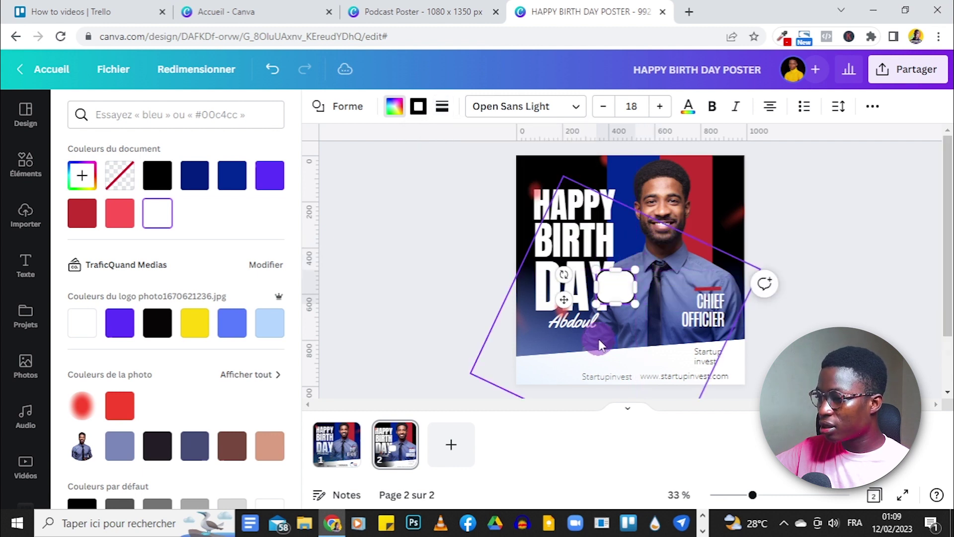
drag(564, 299, 516, 367)
Step: Set the corner rounding of the white bordered square to 28
click(441, 107)
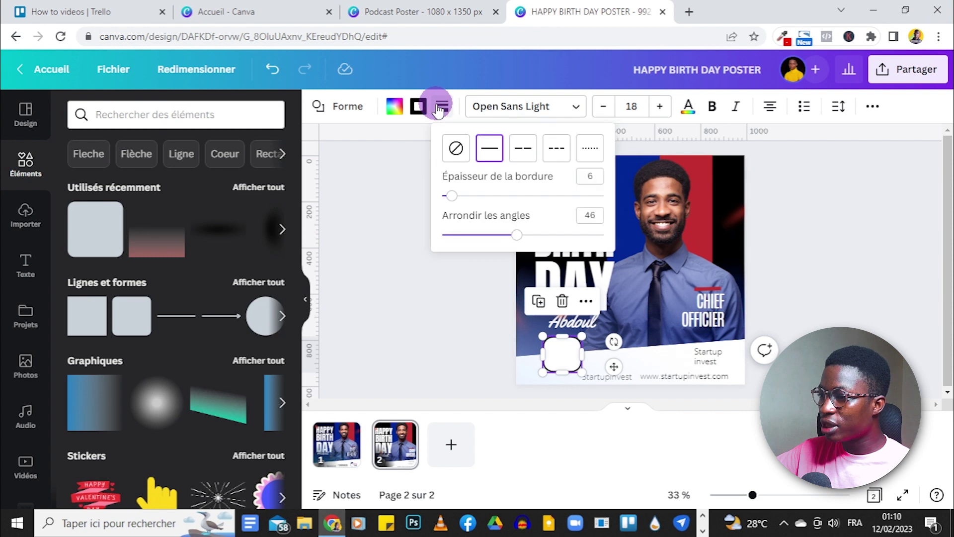
drag(520, 243, 507, 243)
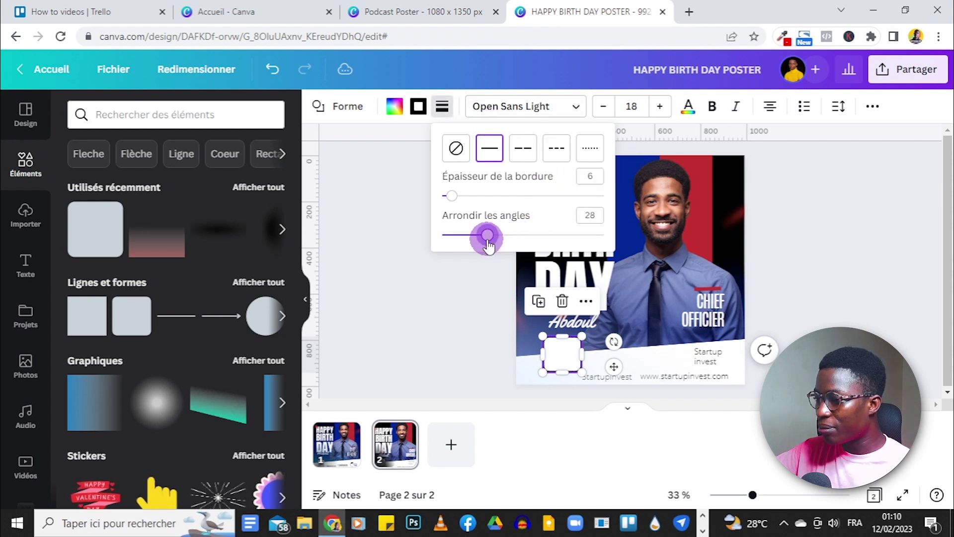
click(491, 320)
click(483, 322)
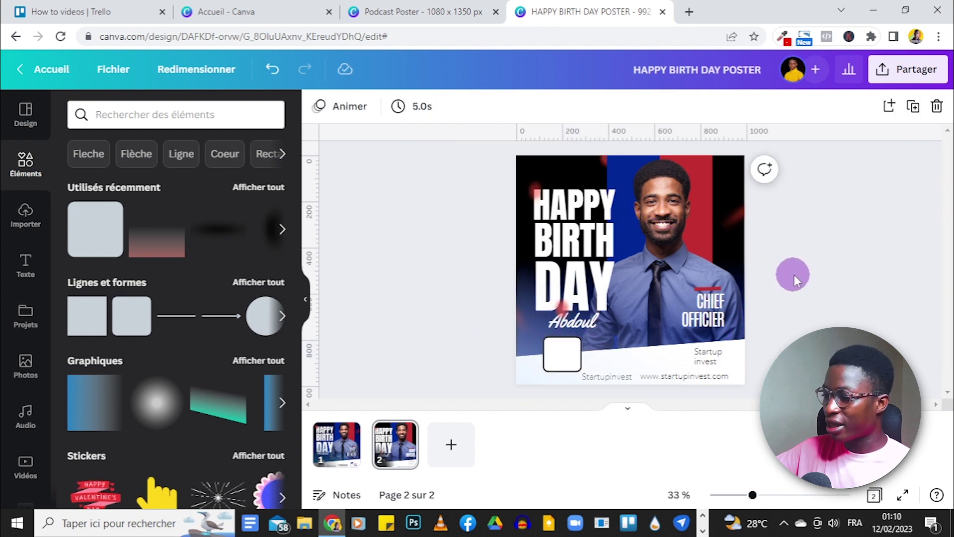
Step: Open the Code QR app from the list of apps
click(771, 311)
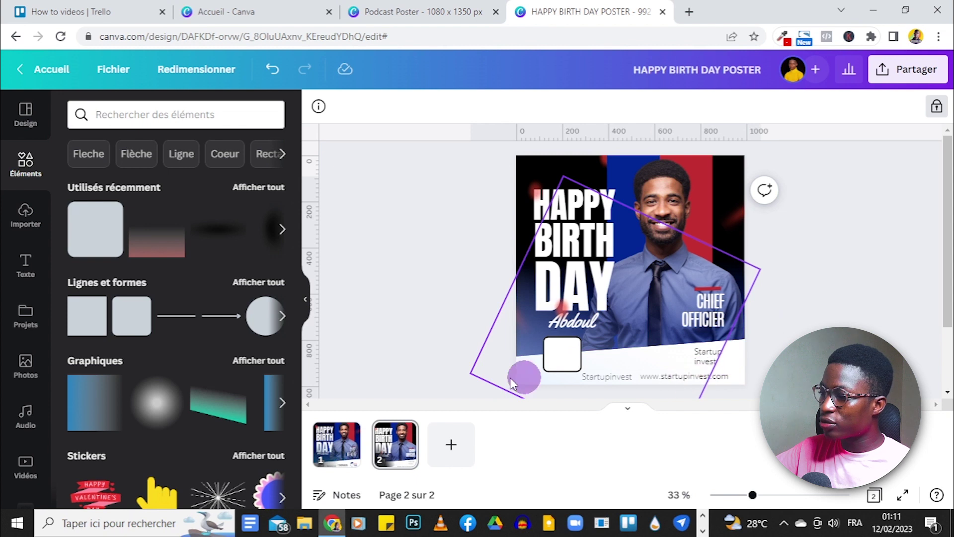
scroll(22, 153, down, 8)
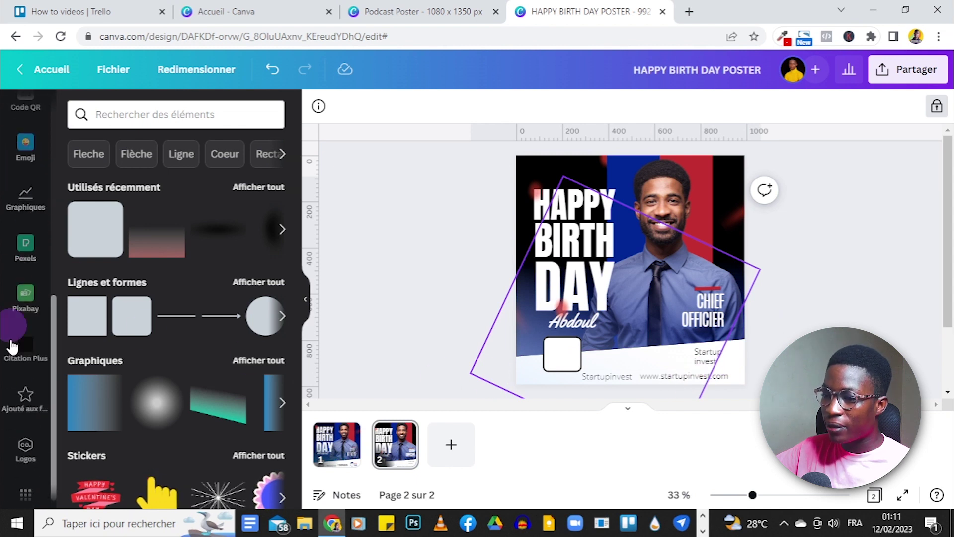
scroll(22, 454, down, 1)
click(25, 480)
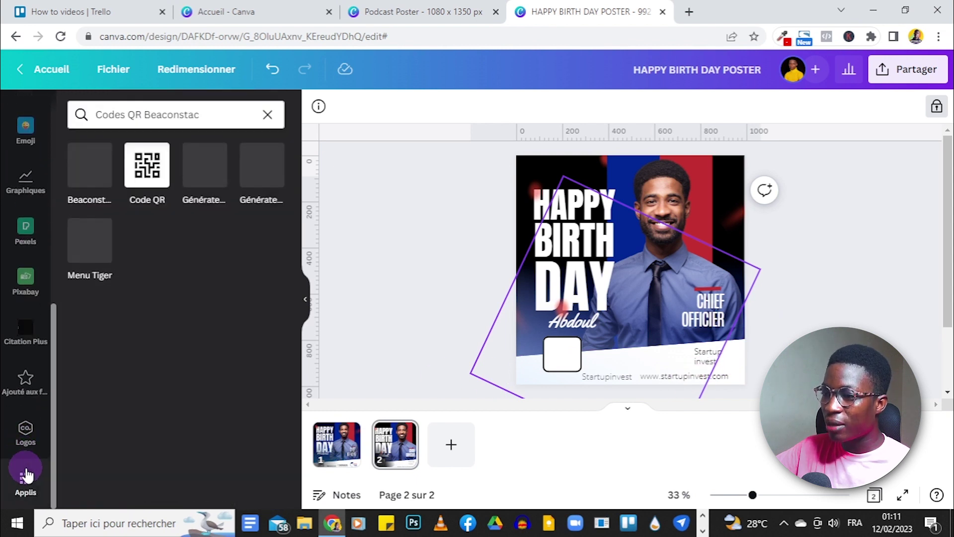
drag(96, 116, 199, 124)
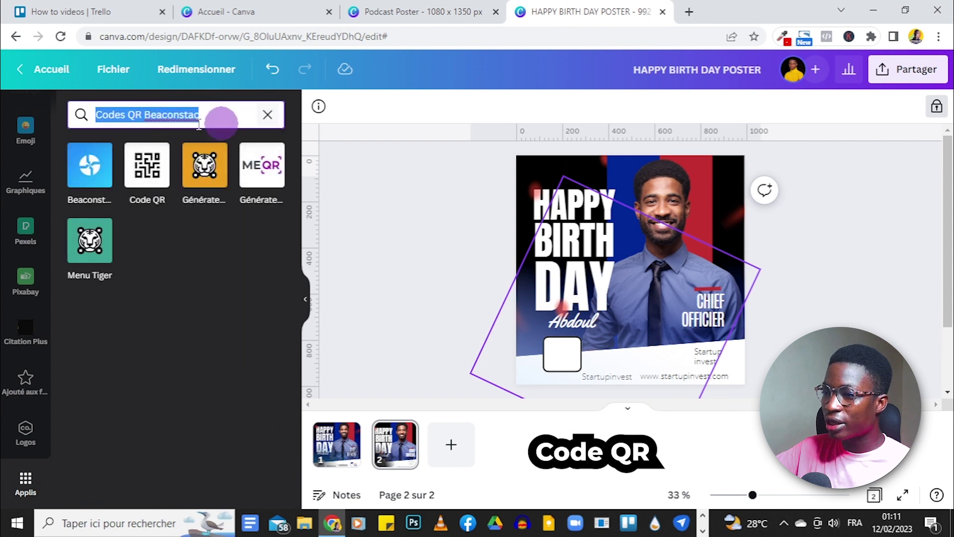
click(145, 179)
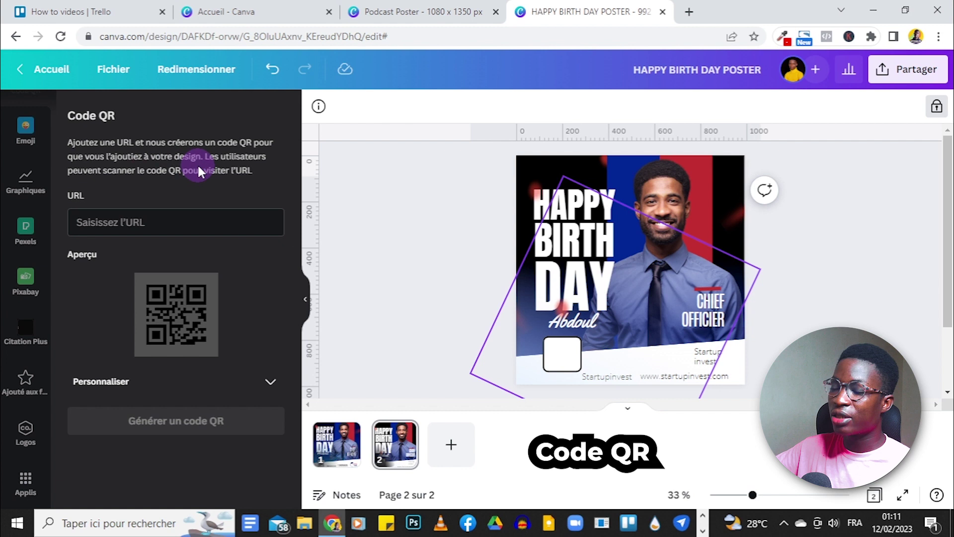
click(193, 217)
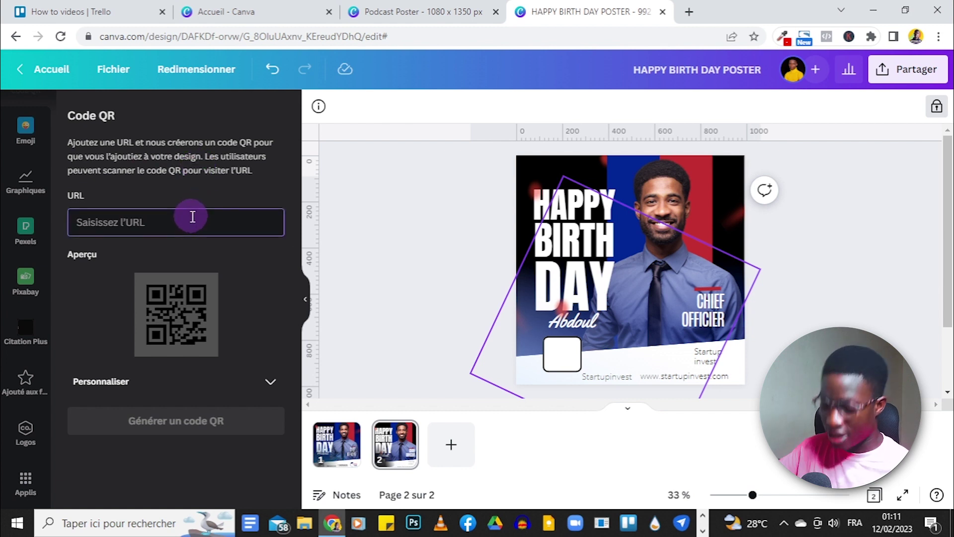
text(www)
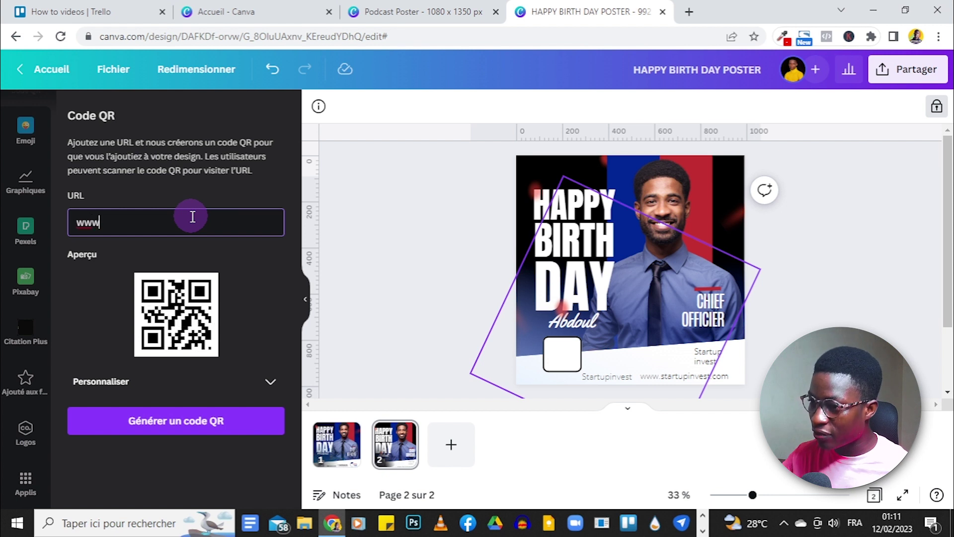
text(.s)
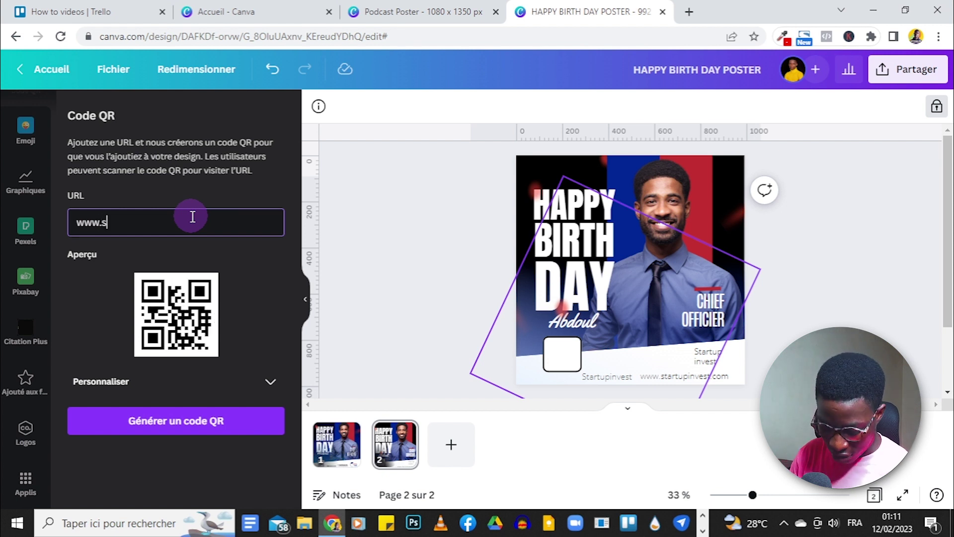
text(tartupinvest.com)
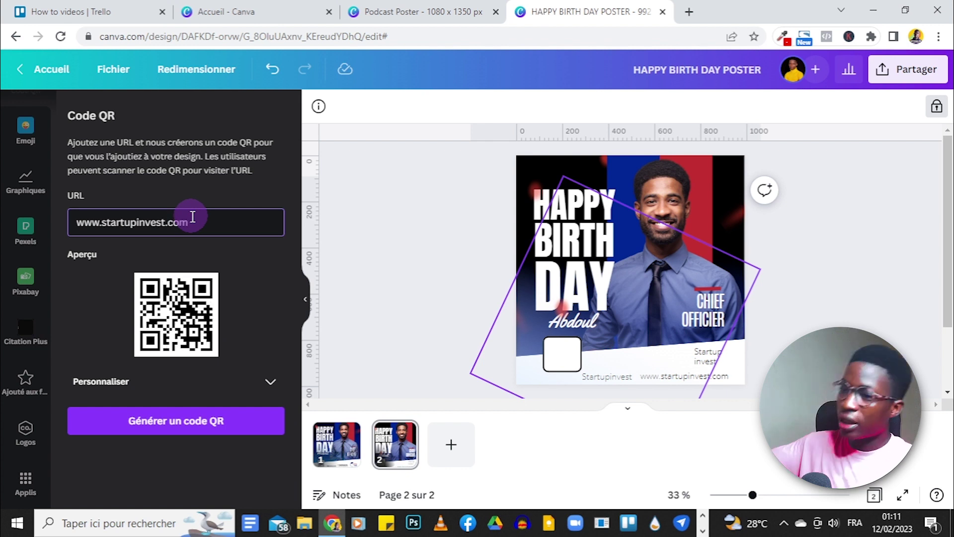
click(190, 417)
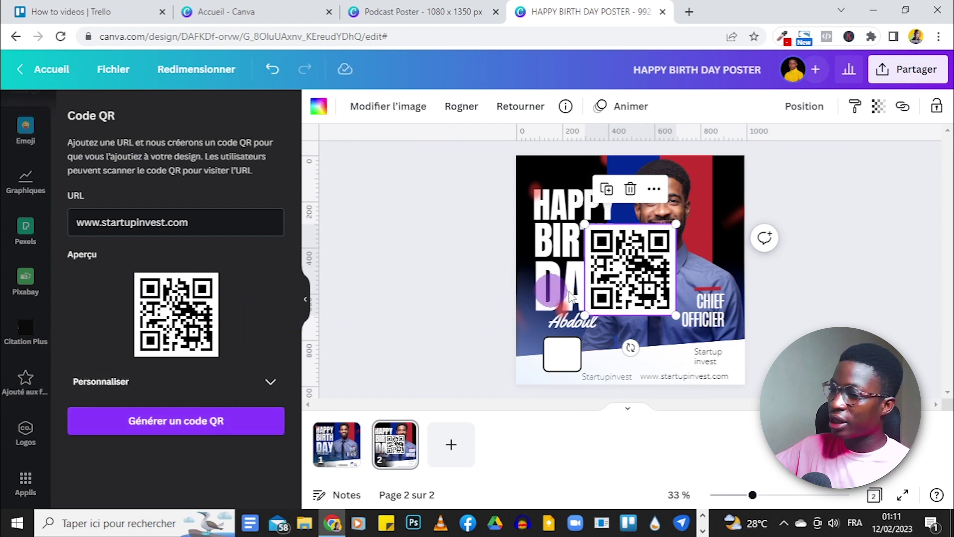
drag(676, 224, 581, 372)
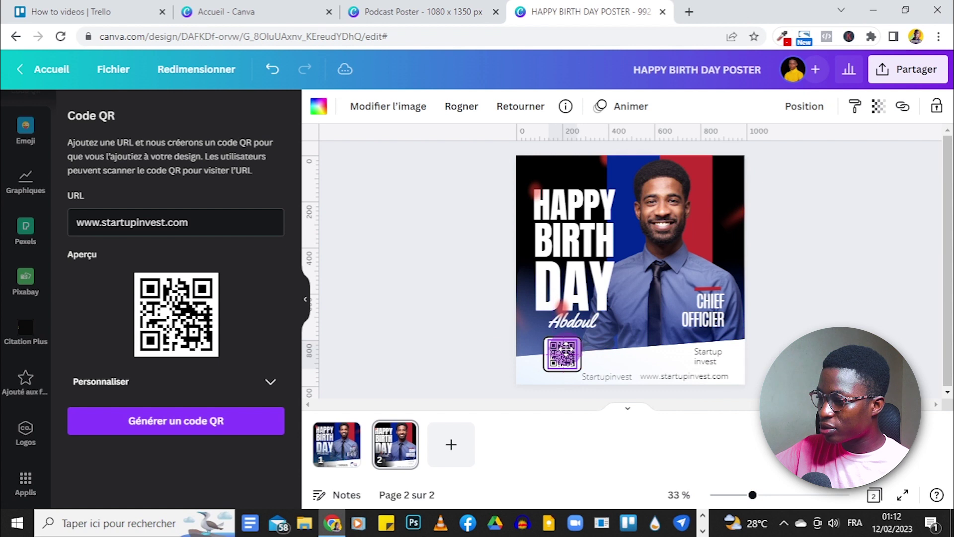
click(411, 324)
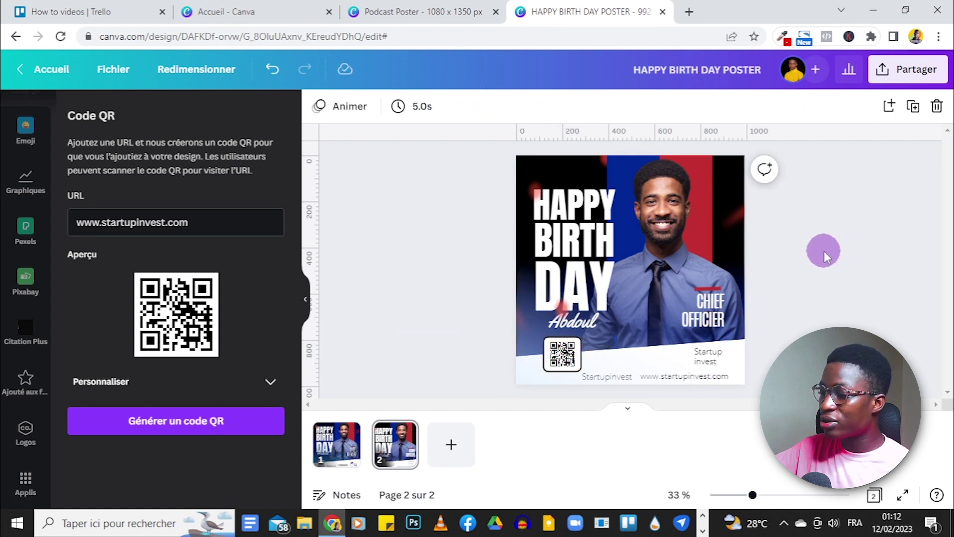
Step: Examine the social media icons and the phone and website lines with their icons in page 1's footer
click(336, 443)
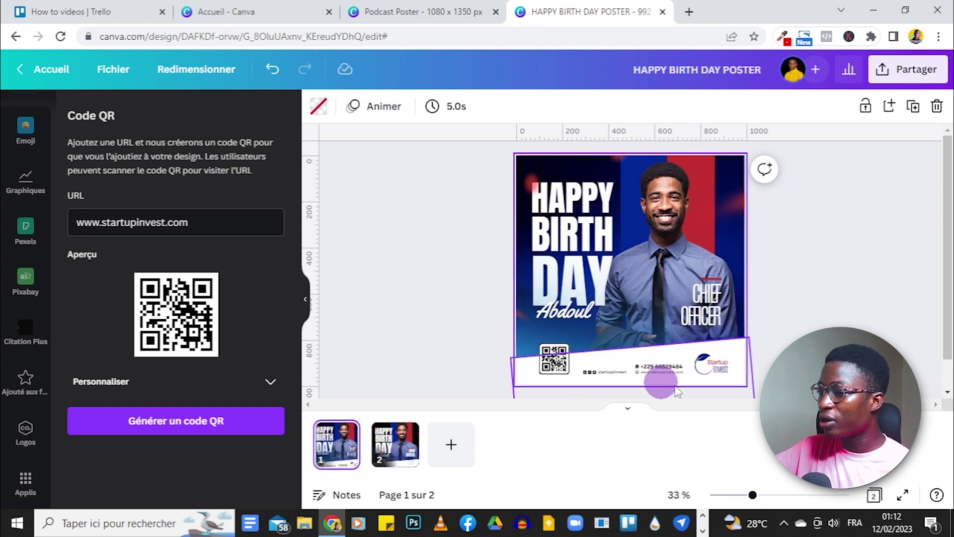
drag(761, 503, 790, 489)
scroll(912, 265, down, 3)
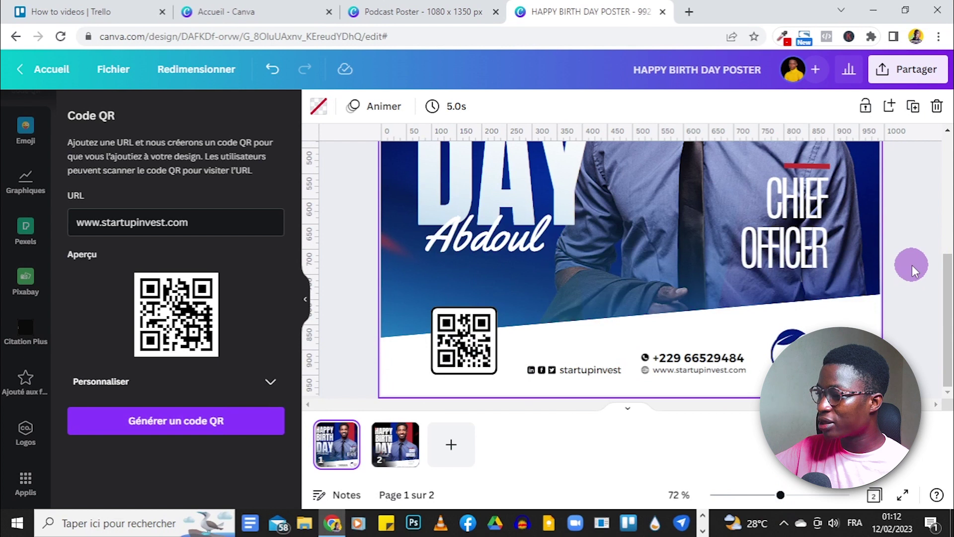
click(530, 369)
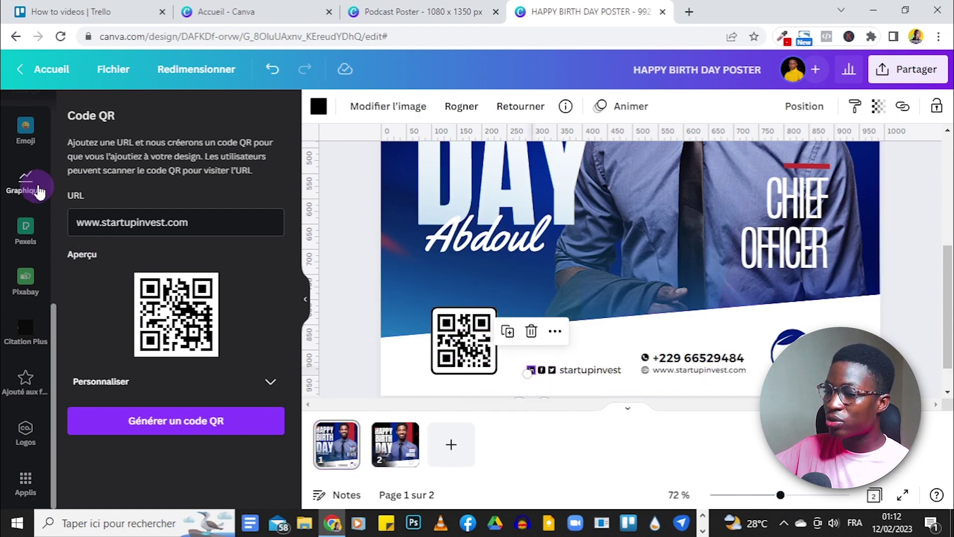
click(666, 360)
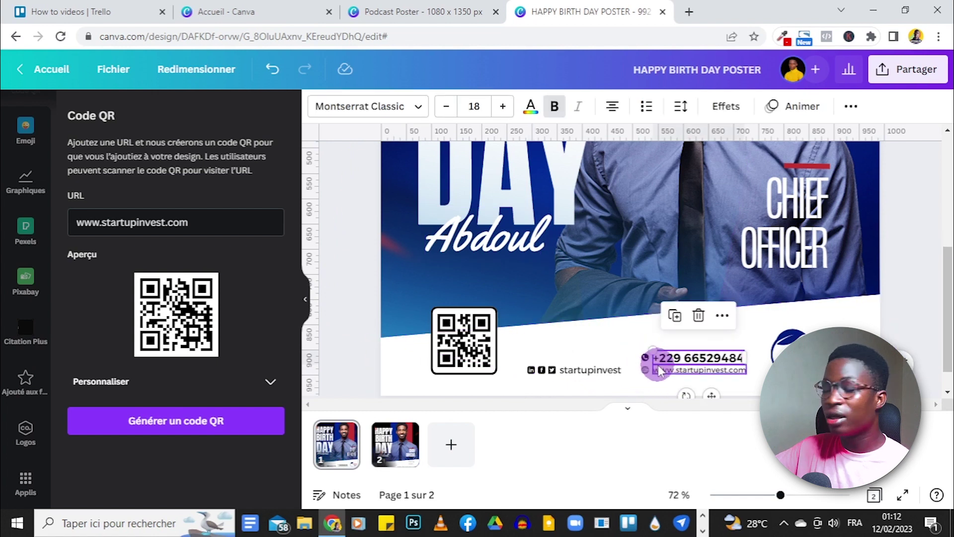
click(646, 369)
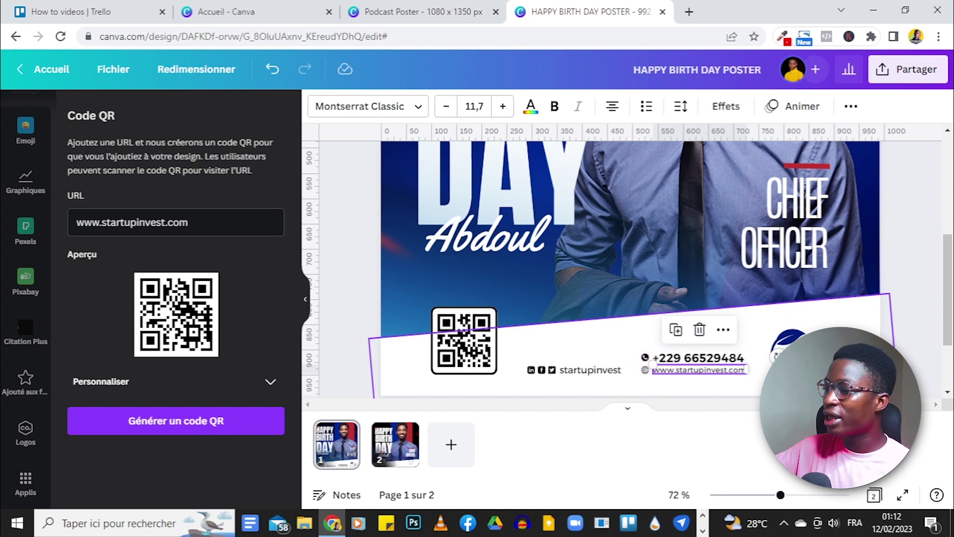
Step: Examine the Startup Invest logo in page 1's footer and view the poster in full screen
click(855, 277)
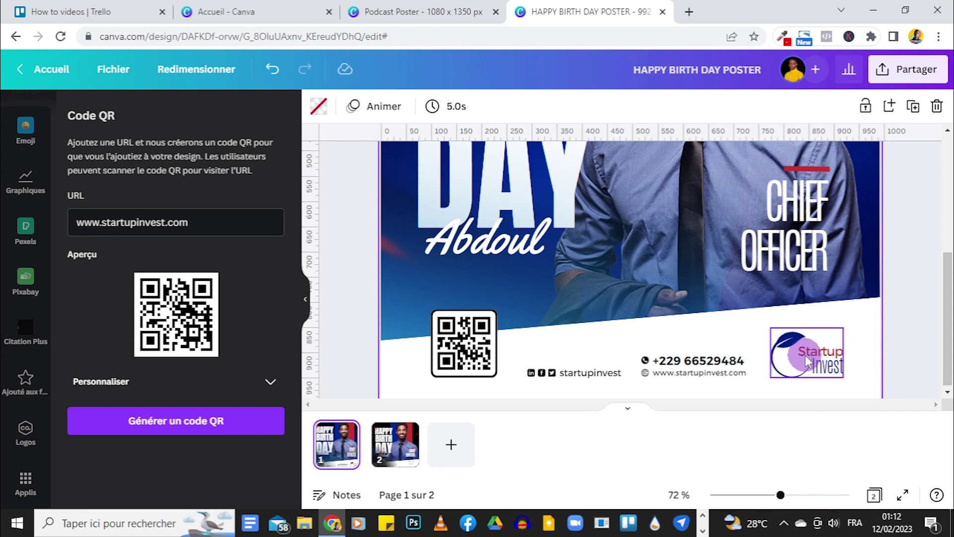
click(769, 346)
scroll(909, 324, down, 5)
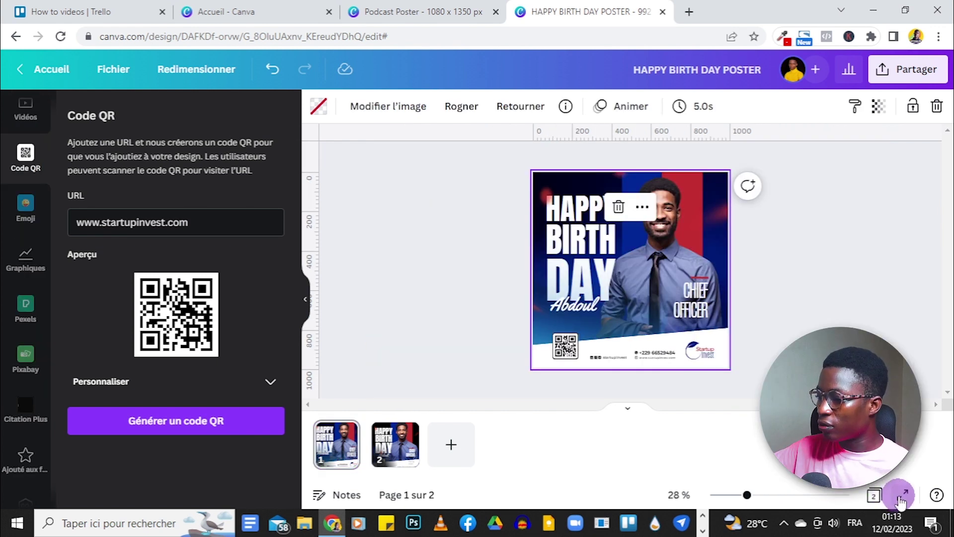
click(903, 497)
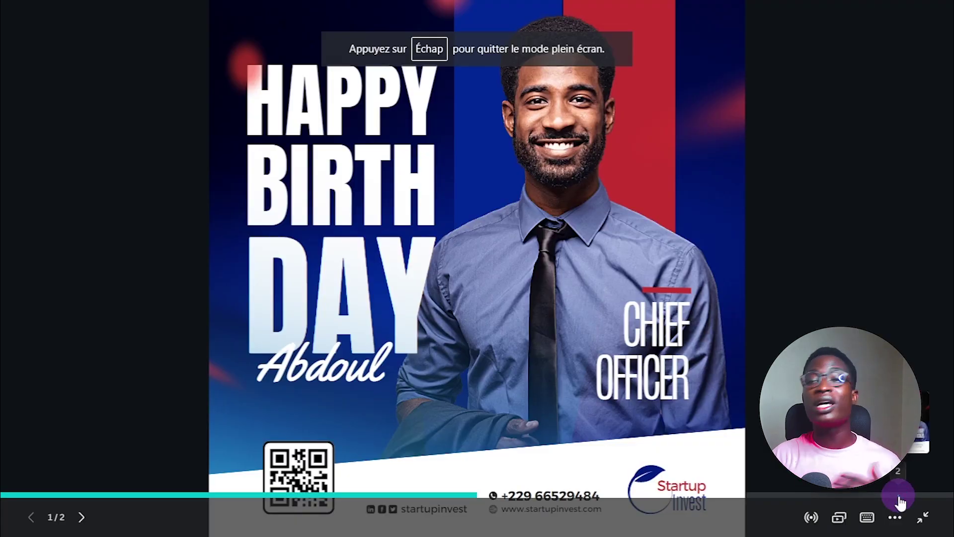